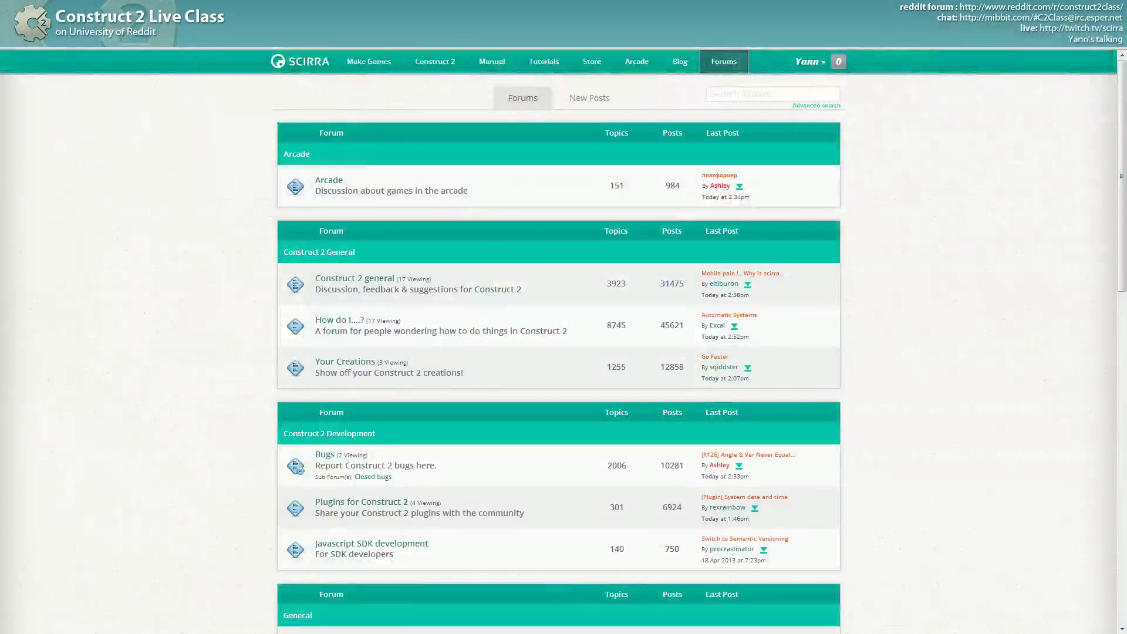
- Switch from the Scirra forum to the empty Construct 2 editor and bring up the IRC class chat
{"action": "key", "text": "alt+Tab"}
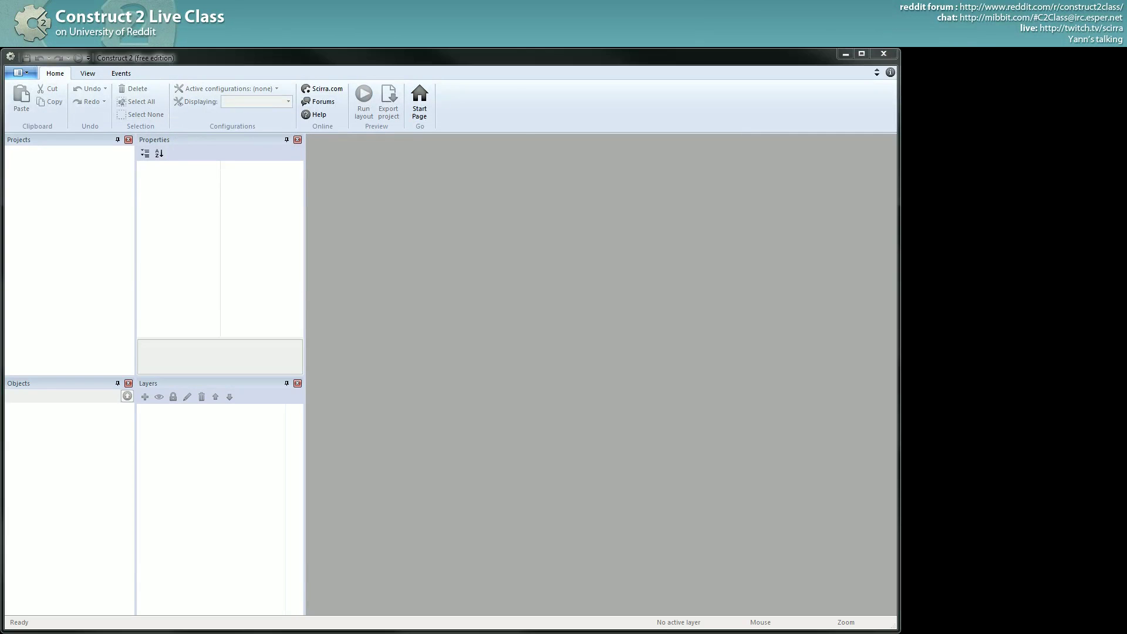
{"action": "key", "text": "alt+Tab"}
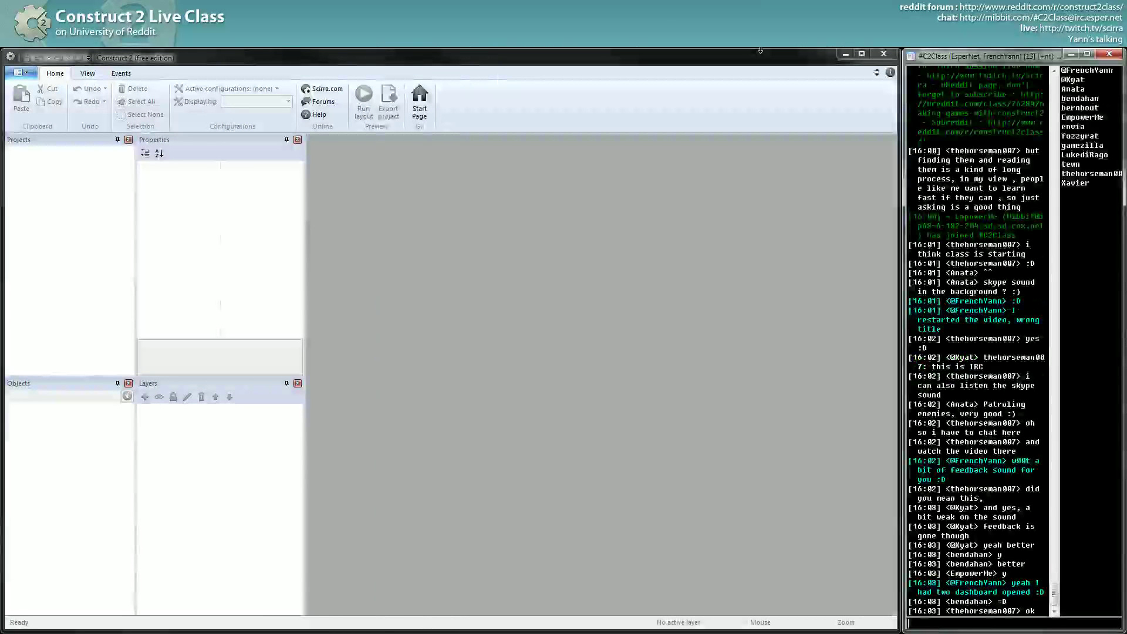
- Hide the chat's user list and resize Construct 2's Projects and Properties/Layers panels
{"action": "left_click_drag", "start_coordinate": [1058, 258], "coordinate": [1121, 263]}
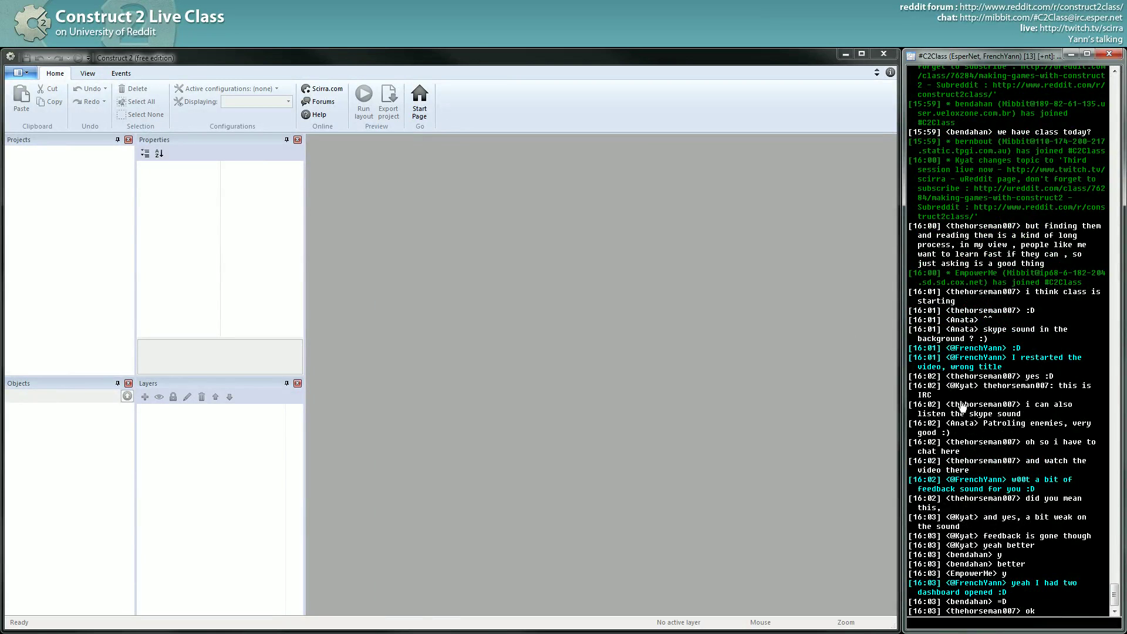
{"action": "left_click", "coordinate": [509, 165]}
{"action": "left_click_drag", "start_coordinate": [306, 178], "coordinate": [278, 182]}
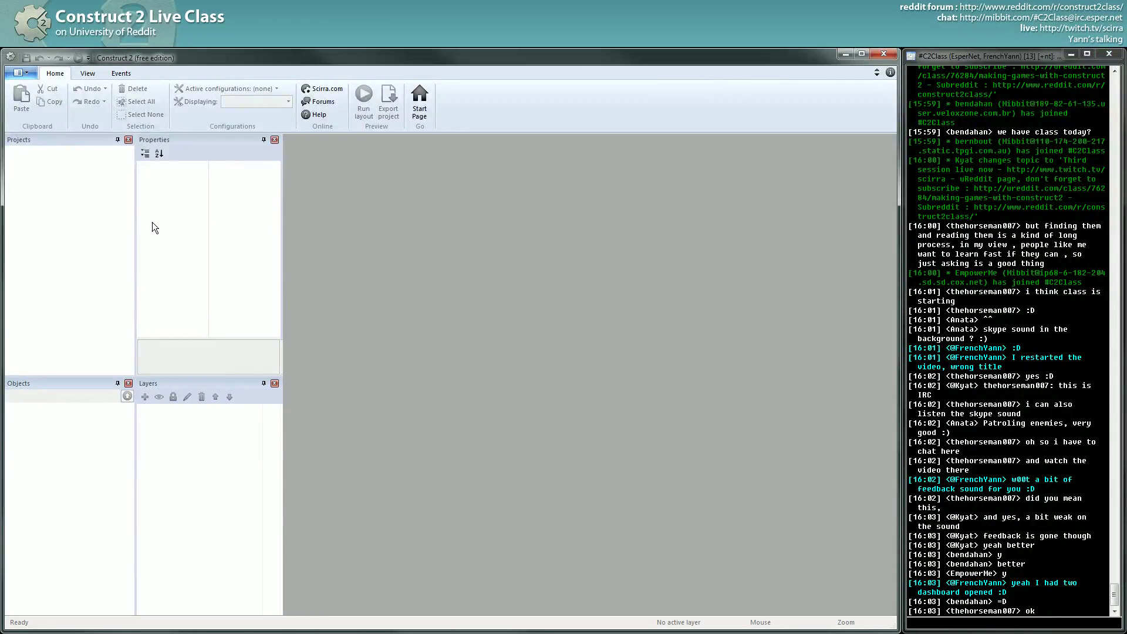
{"action": "left_click_drag", "start_coordinate": [136, 225], "coordinate": [141, 224]}
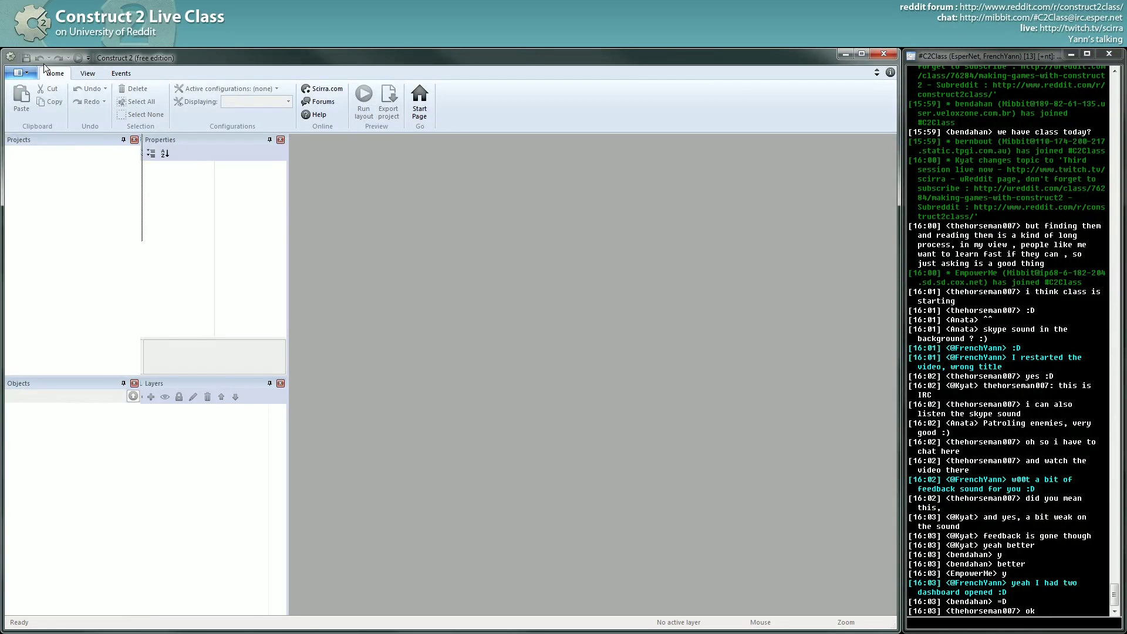
{"action": "left_click", "coordinate": [18, 73]}
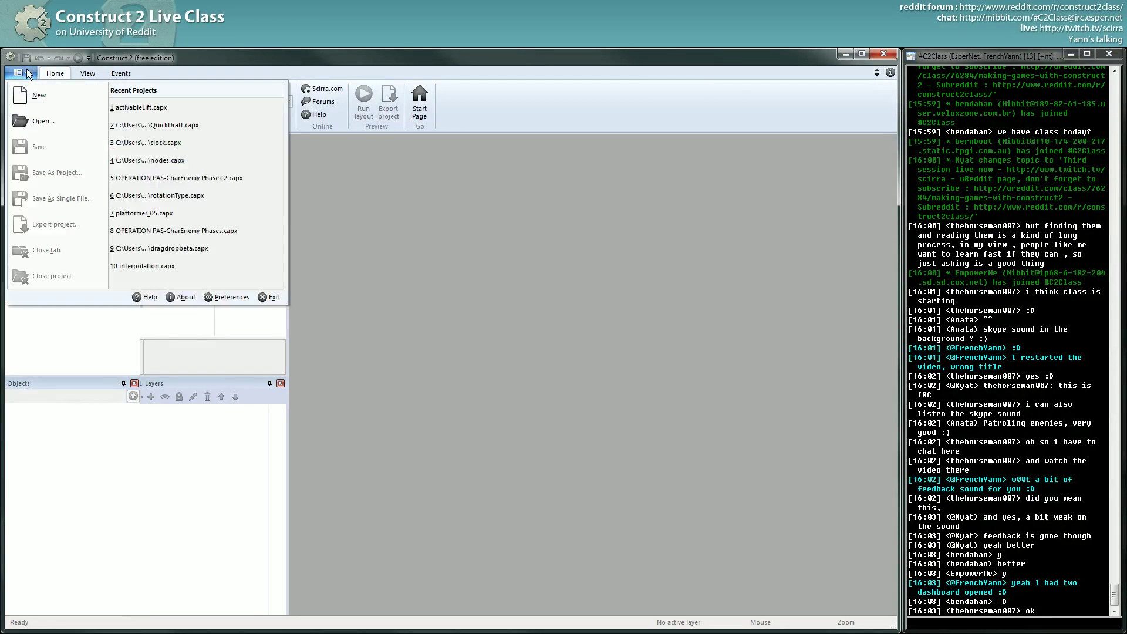
- Duplicate platformer_02.capx inside the game folder from the Open dialog
{"action": "left_click", "coordinate": [47, 117]}
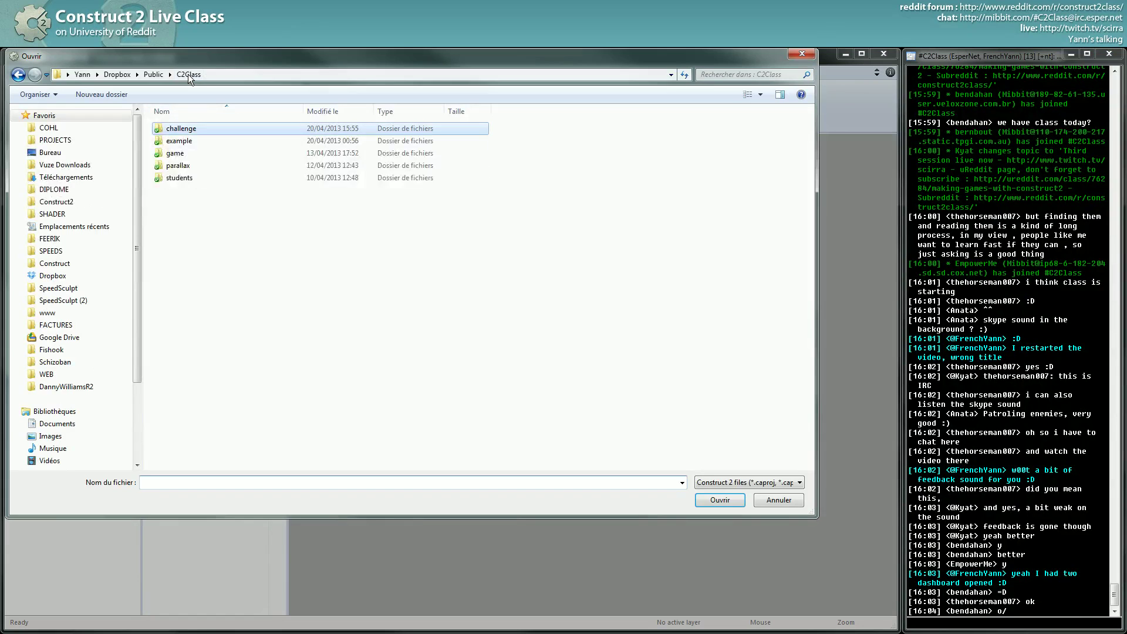
{"action": "double_click", "coordinate": [175, 154]}
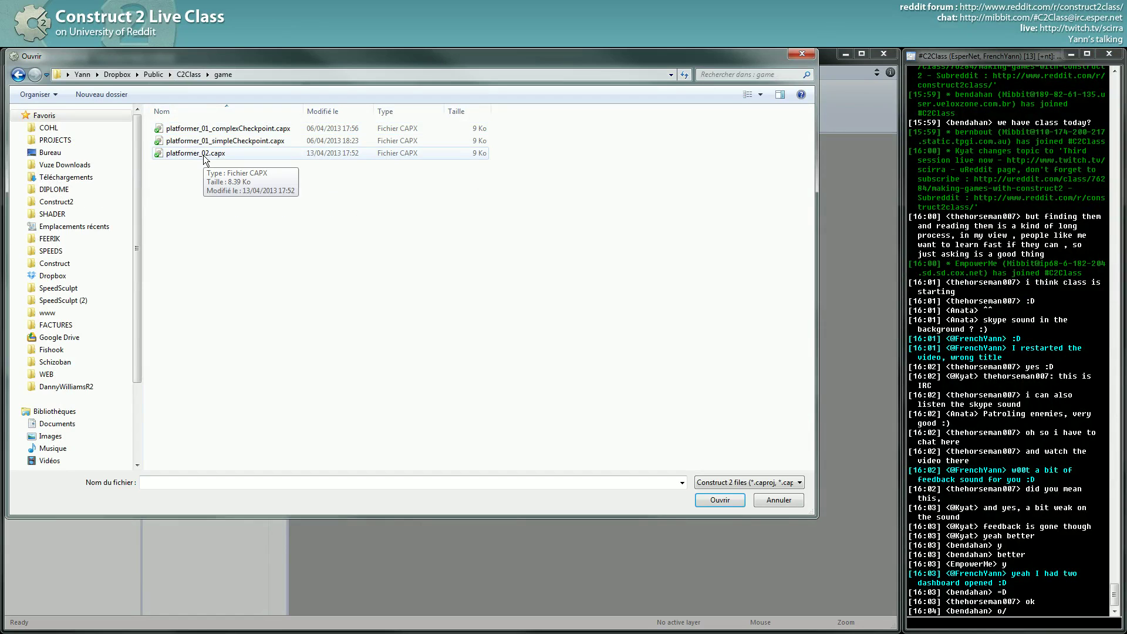
{"action": "left_click", "coordinate": [204, 156]}
{"action": "right_click", "coordinate": [227, 213]}
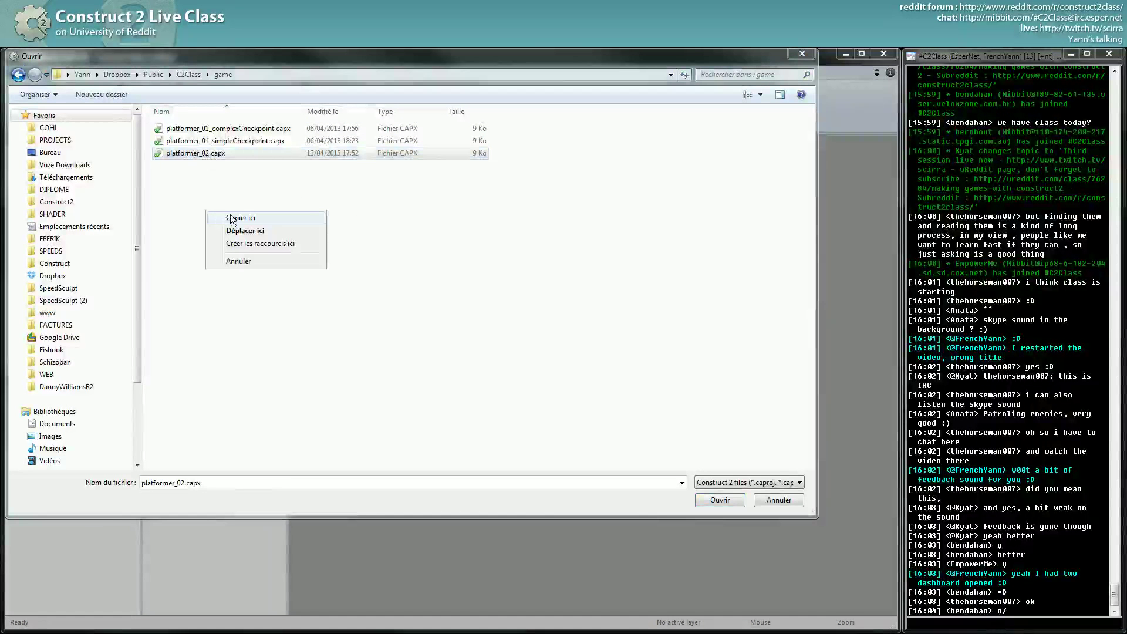
{"action": "key", "text": "Escape"}
{"action": "key", "text": "ctrl+v"}
- Rename the copy to platformer_03.capx and open it
{"action": "left_click", "coordinate": [207, 154]}
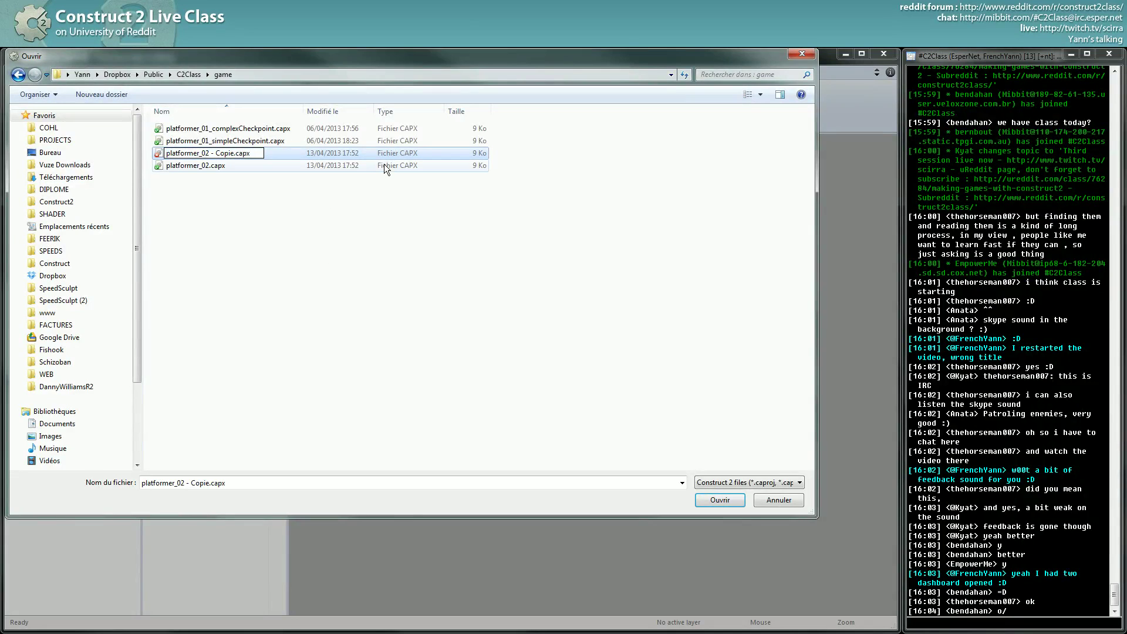
{"action": "key", "text": "BackSpace"}
{"action": "key", "text": "ctrl+z"}
{"action": "key", "text": "shift+Right"}
{"action": "key", "text": "shift+Right"}
{"action": "key", "text": "shift+Right"}
{"action": "key", "text": "shift+Right"}
{"action": "key", "text": "shift+Right"}
{"action": "key", "text": "shift+Right"}
{"action": "key", "text": "shift+Right"}
{"action": "key", "text": "shift+Right"}
{"action": "key", "text": "shift+Right"}
{"action": "type", "text": "3"}
{"action": "key", "text": "Return"}
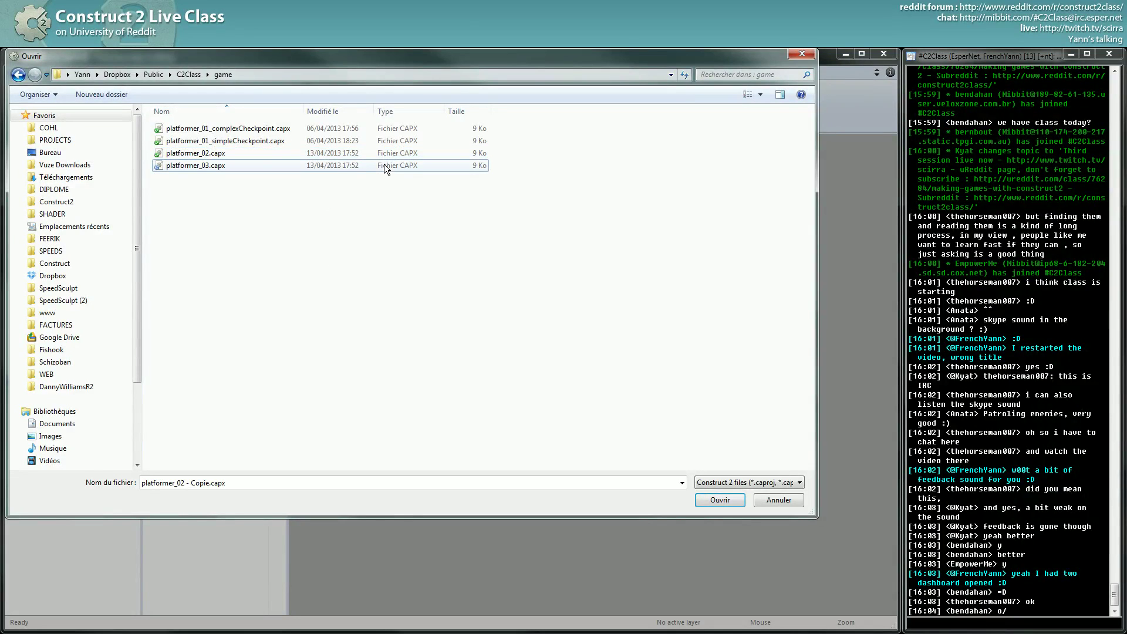
{"action": "double_click", "coordinate": [205, 166]}
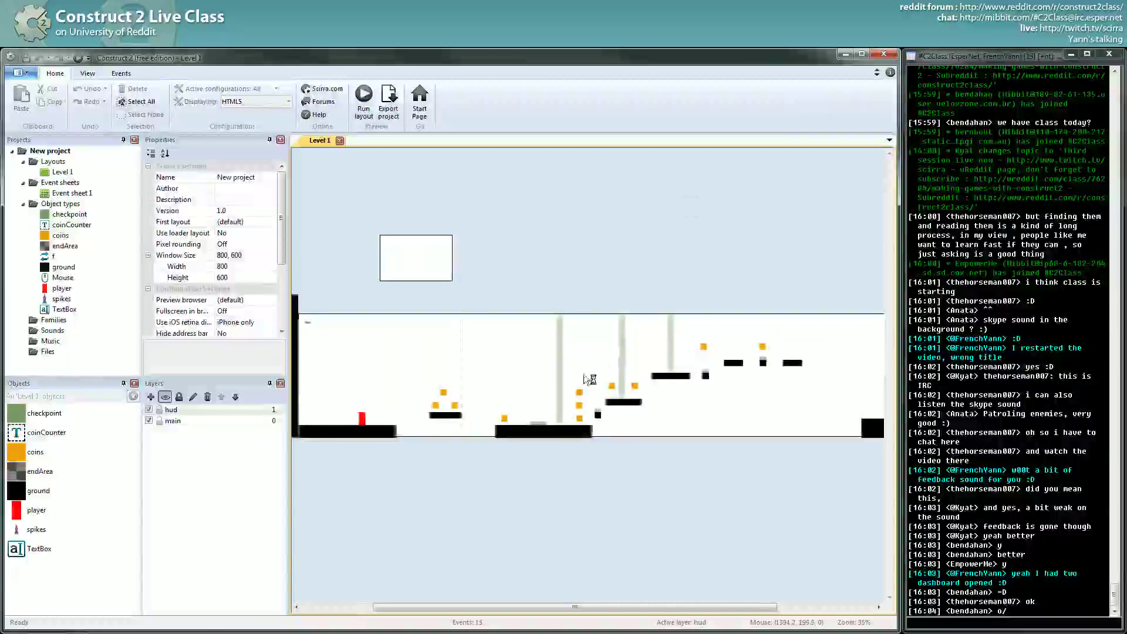
- Inspect a coin and the three checkpoint sprites in the Level 1 layout
{"action": "scroll", "coordinate": [564, 494], "scroll_direction": "up", "scroll_amount": 3, "text": "ctrl"}
{"action": "scroll", "coordinate": [564, 491], "scroll_direction": "up", "scroll_amount": 3, "text": "ctrl"}
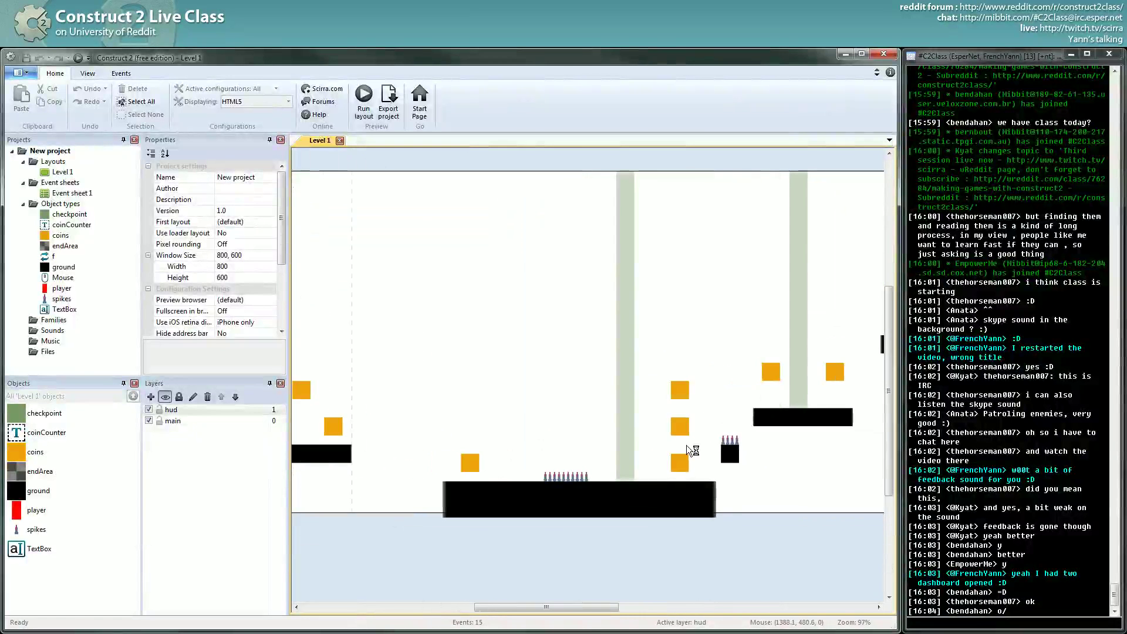
{"action": "scroll", "coordinate": [730, 460], "scroll_direction": "left", "scroll_amount": 5}
{"action": "scroll", "coordinate": [718, 462], "scroll_direction": "down", "scroll_amount": 4, "text": "ctrl"}
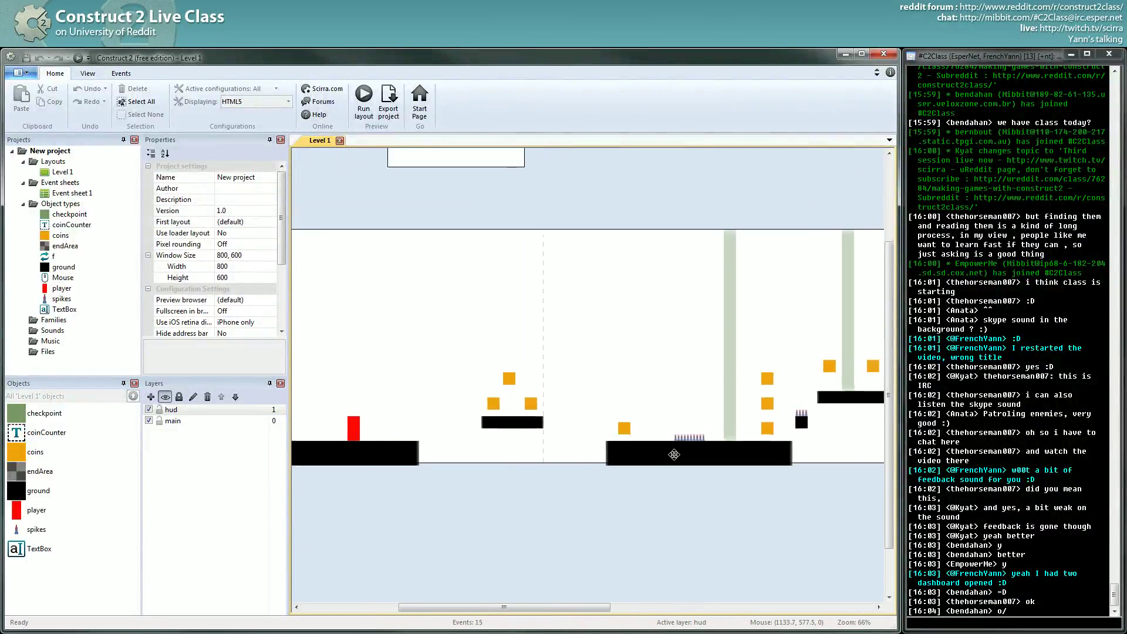
{"action": "left_click", "coordinate": [590, 425]}
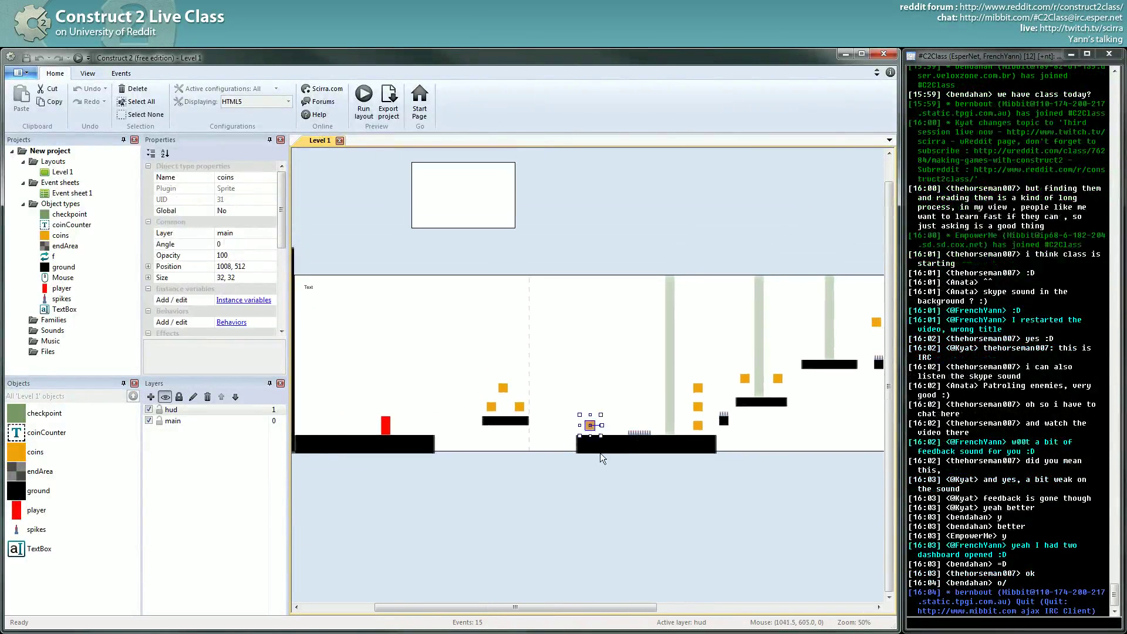
{"action": "scroll", "coordinate": [502, 344], "scroll_direction": "right", "scroll_amount": 5}
{"action": "scroll", "coordinate": [627, 376], "scroll_direction": "left", "scroll_amount": 3}
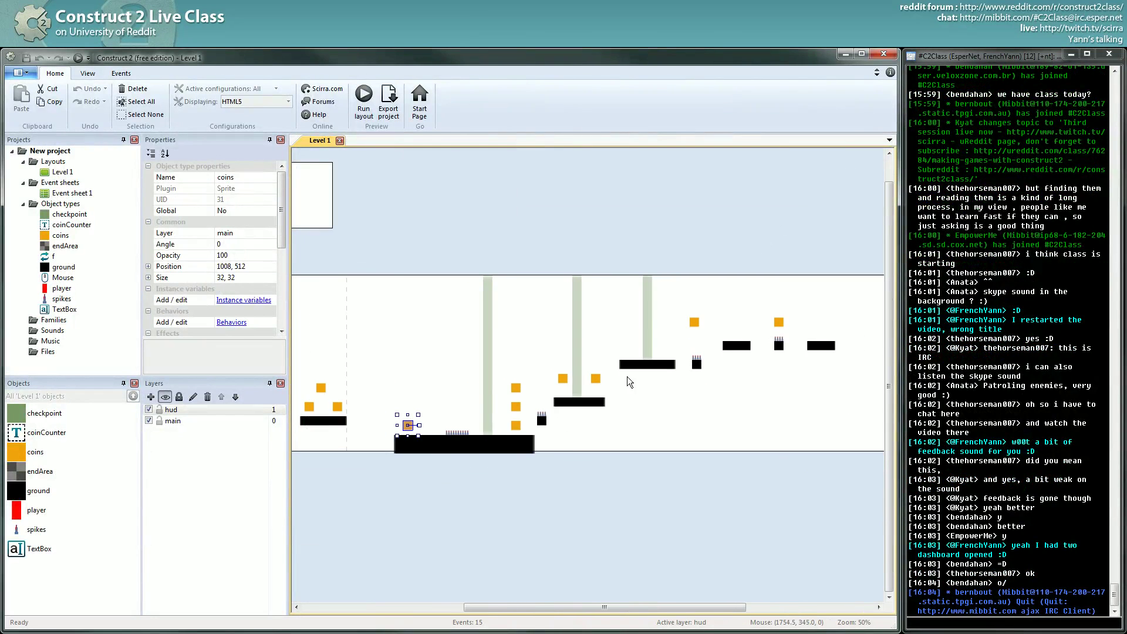
{"action": "left_click", "coordinate": [545, 377]}
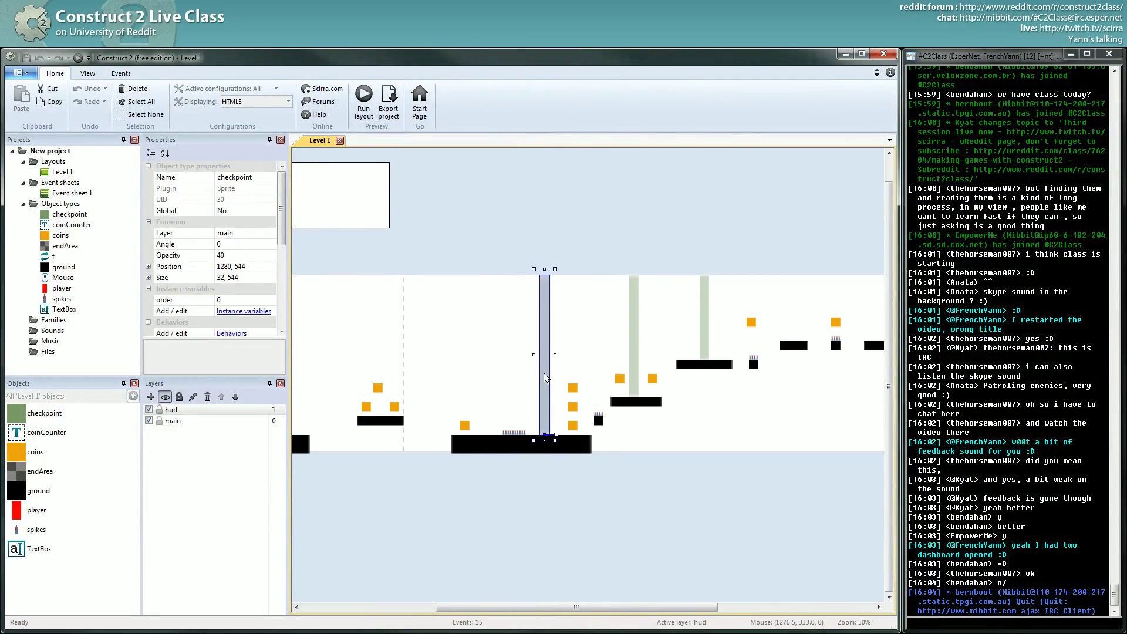
{"action": "left_click", "coordinate": [641, 343]}
{"action": "left_click", "coordinate": [704, 327]}
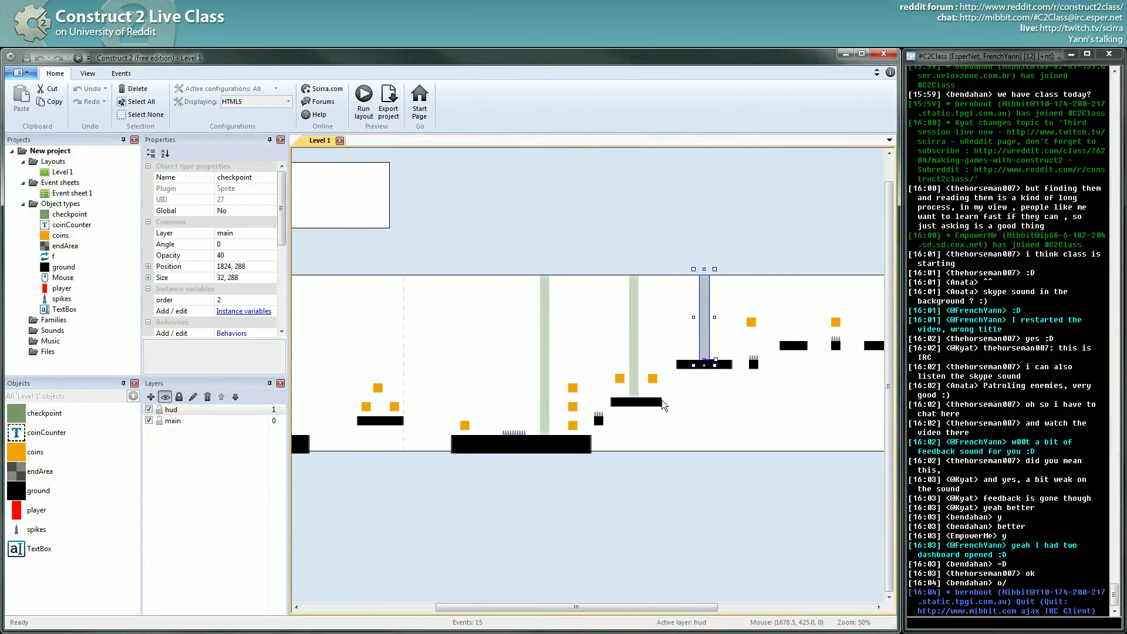
- Clear the selection to show the layout properties and look around the level
{"action": "scroll", "coordinate": [661, 405], "scroll_direction": "down", "scroll_amount": 3, "text": "ctrl"}
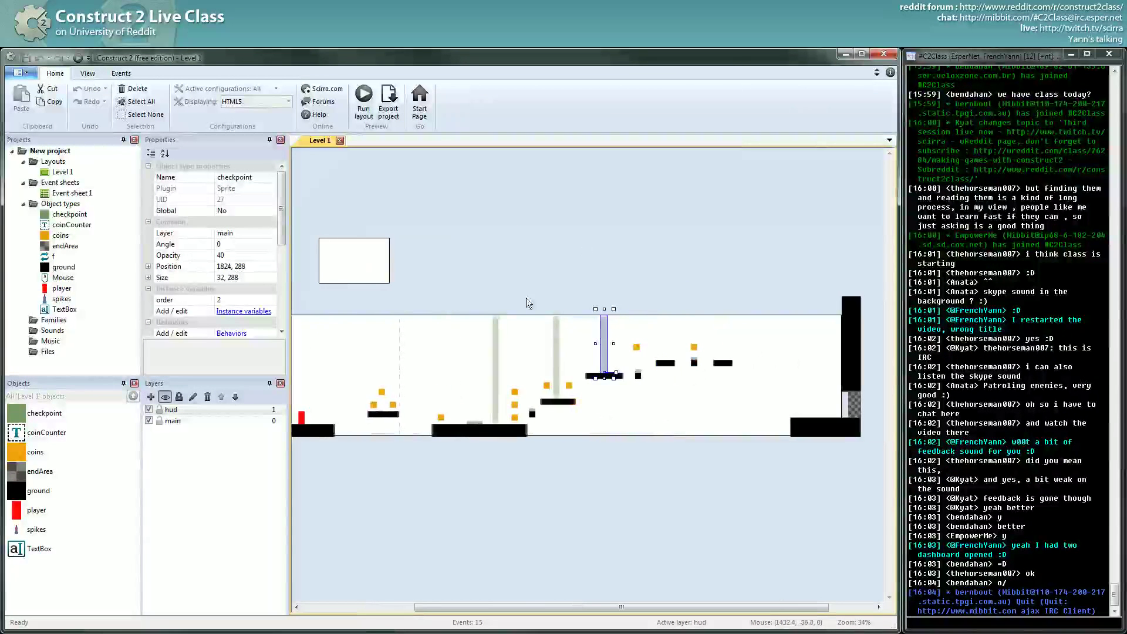
{"action": "left_click", "coordinate": [561, 352]}
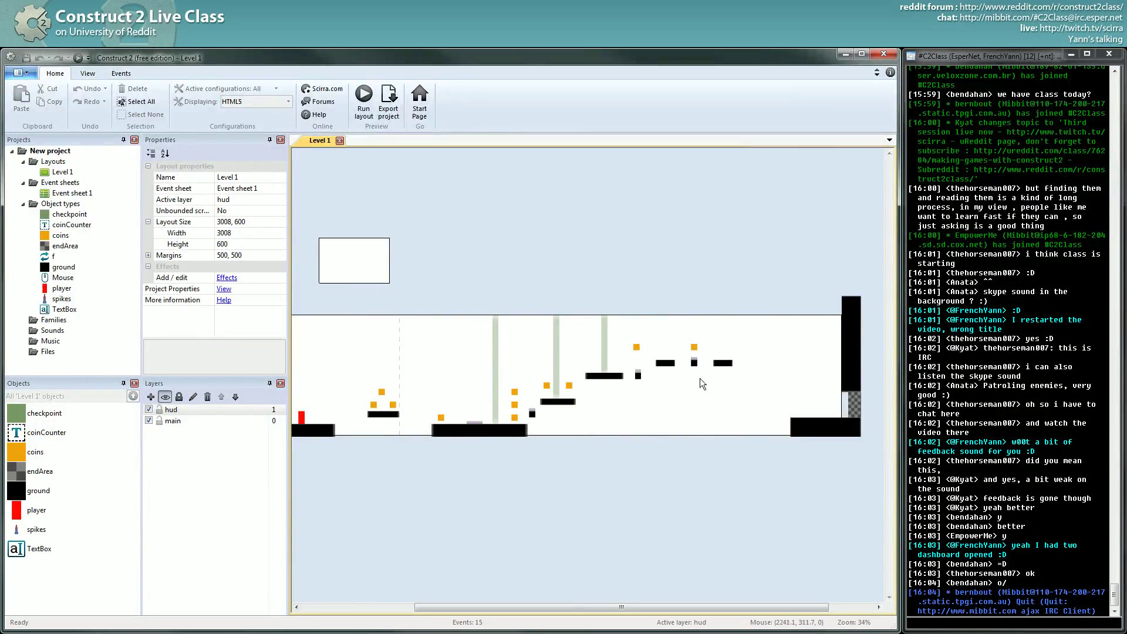
{"action": "middle_click_drag", "start_coordinate": [599, 419], "coordinate": [621, 403]}
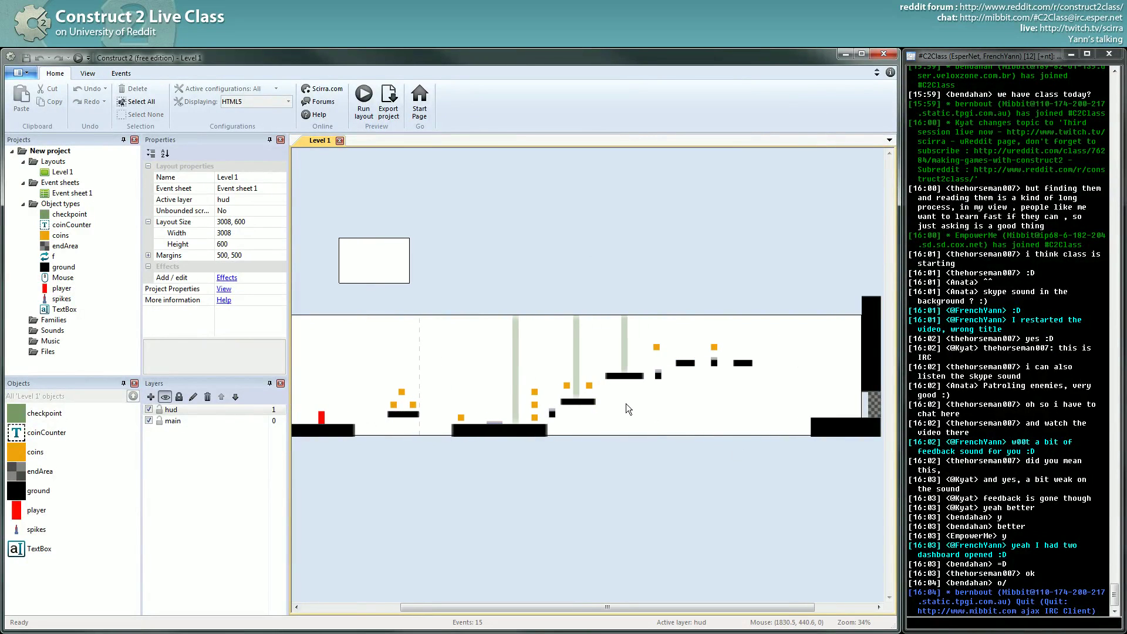
{"action": "middle_click_drag", "start_coordinate": [626, 396], "coordinate": [706, 360]}
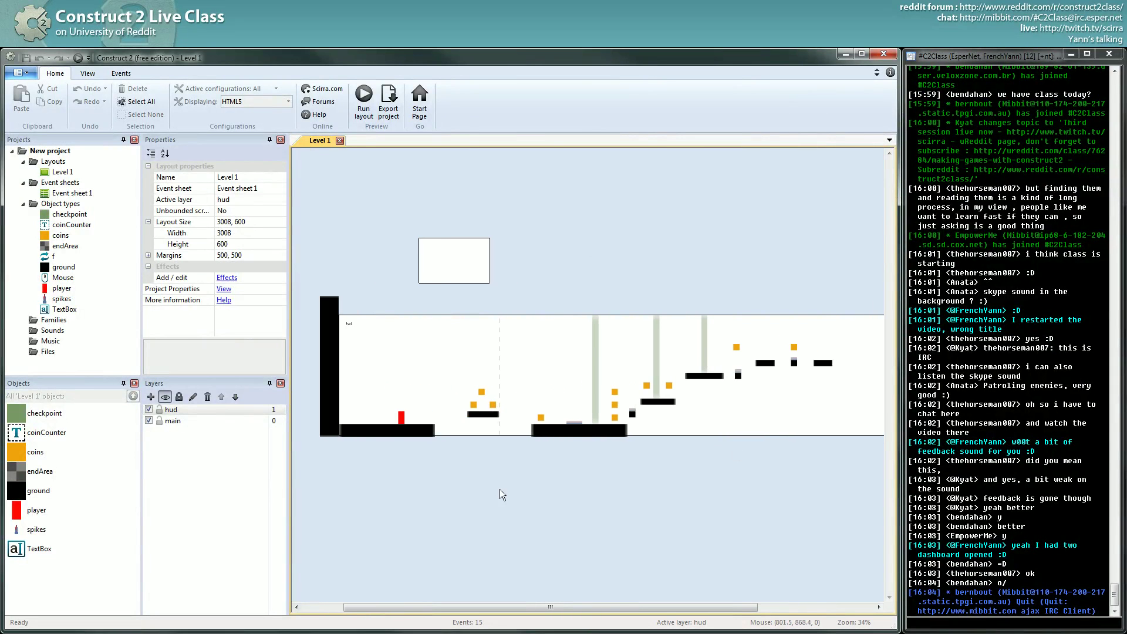
{"action": "scroll", "coordinate": [517, 487], "scroll_direction": "up", "scroll_amount": 3, "text": "ctrl"}
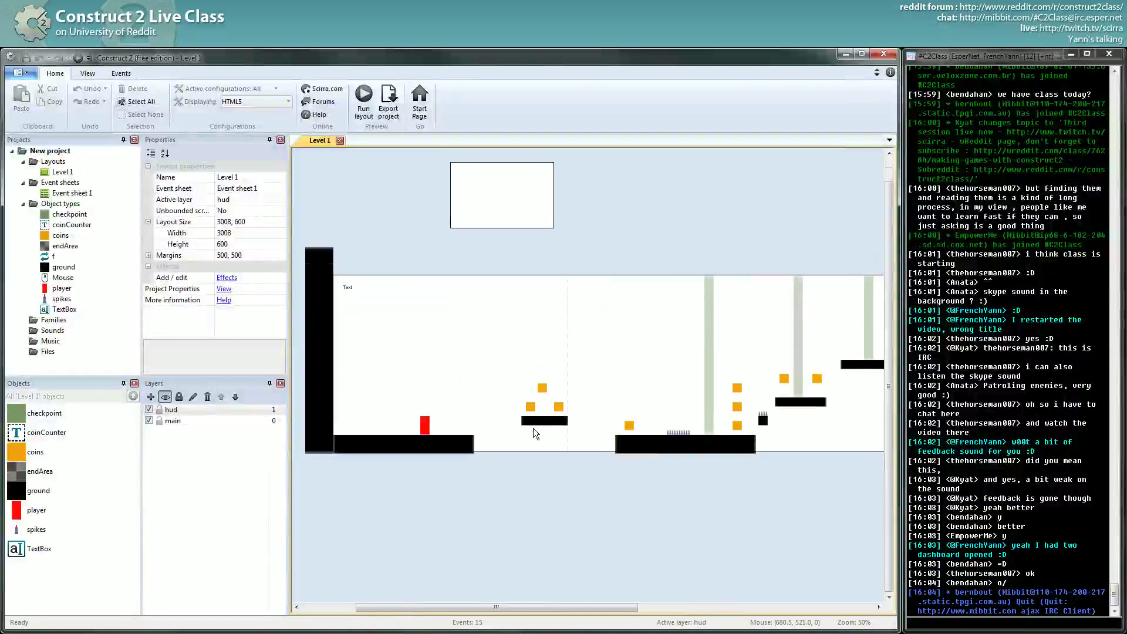
{"action": "scroll", "coordinate": [587, 432], "scroll_direction": "up", "scroll_amount": 1}
{"action": "scroll", "coordinate": [724, 434], "scroll_direction": "down", "scroll_amount": 1, "text": "ctrl"}
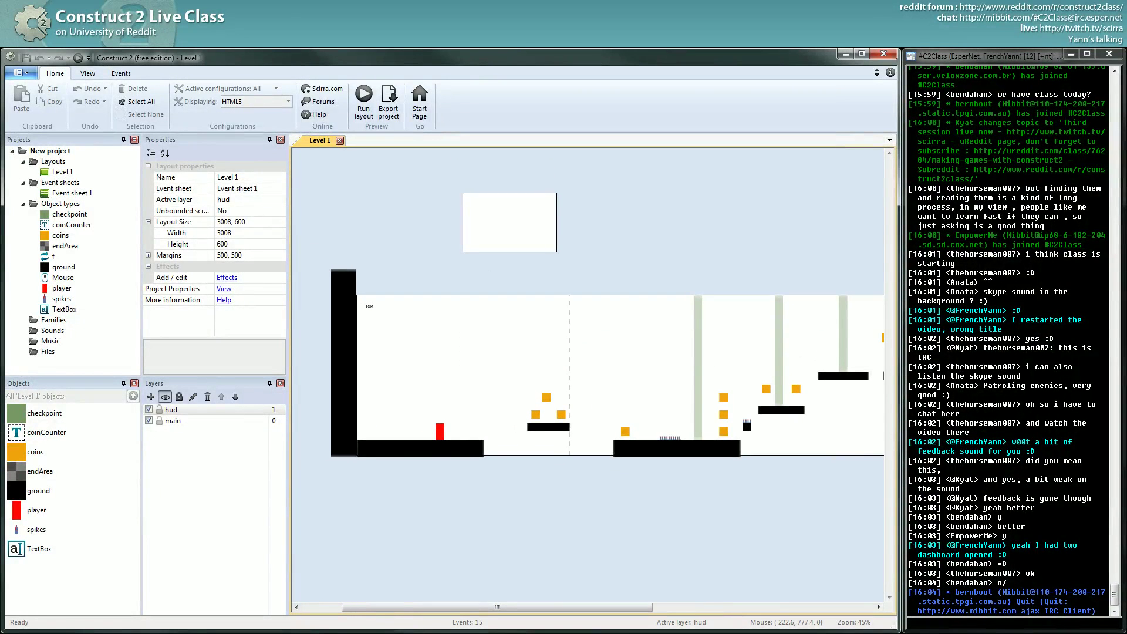
- Switch to the browser's Making Games with Construct2 class page
{"action": "key", "text": "alt+Tab"}
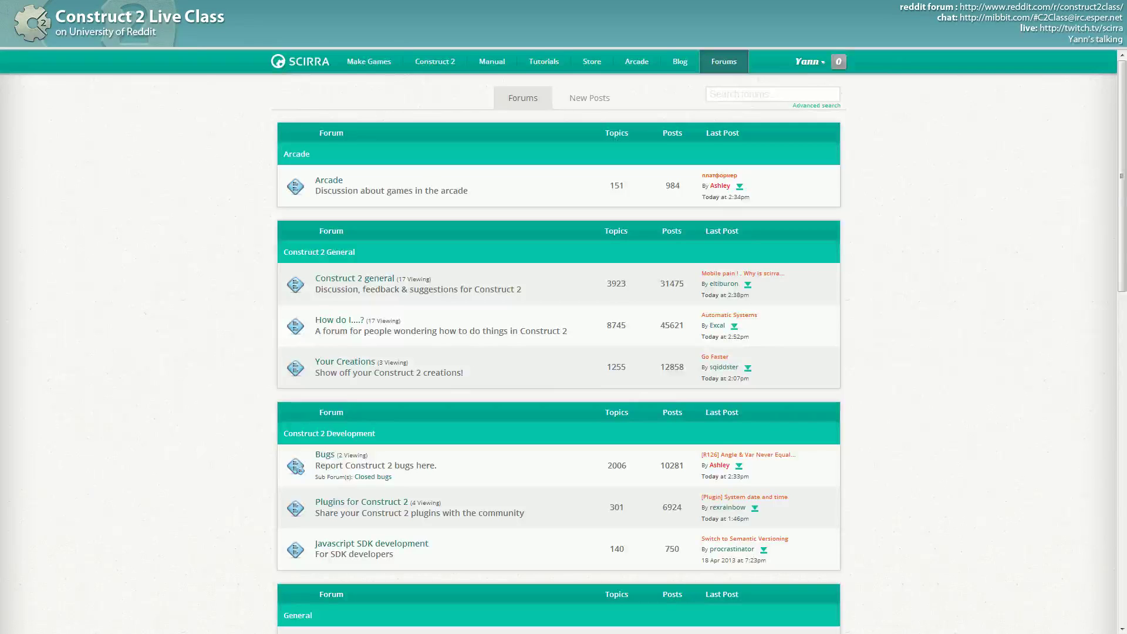
{"action": "key", "text": "ctrl+Tab"}
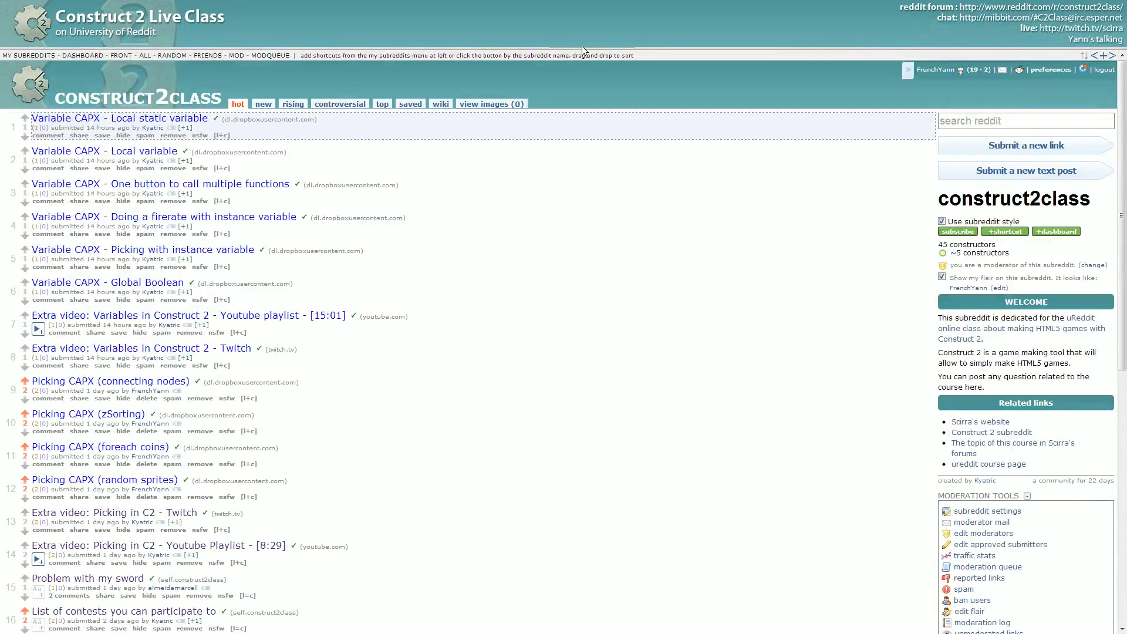
{"action": "key", "text": "ctrl+Tab"}
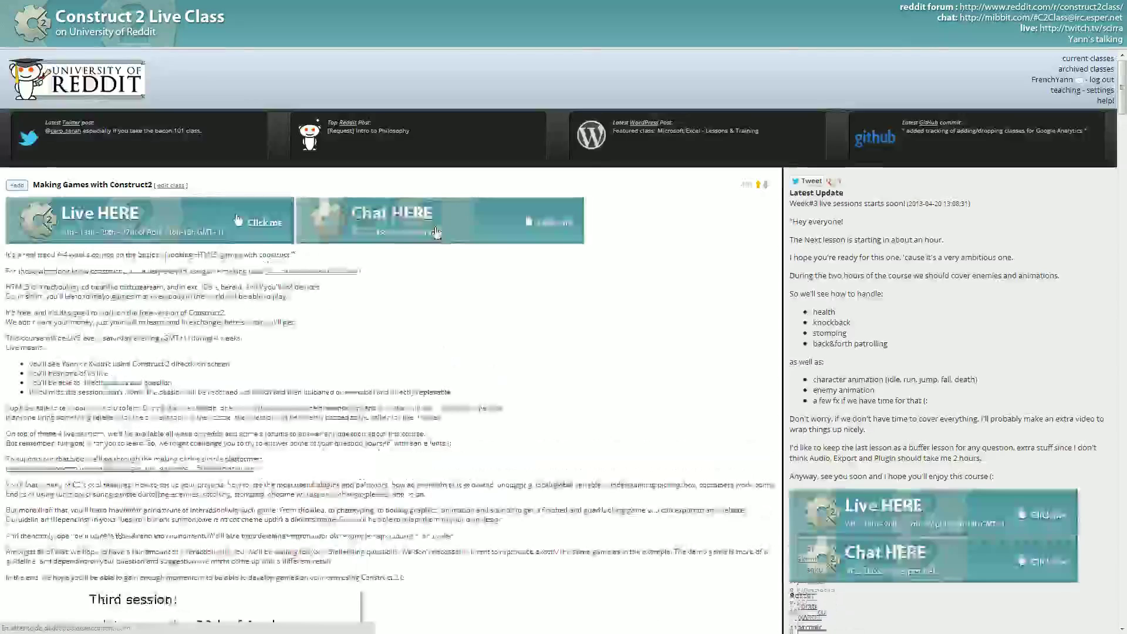
- Highlight the 'extra video: Picking' heading on the class page
{"action": "scroll", "coordinate": [435, 231], "scroll_direction": "down", "scroll_amount": 8}
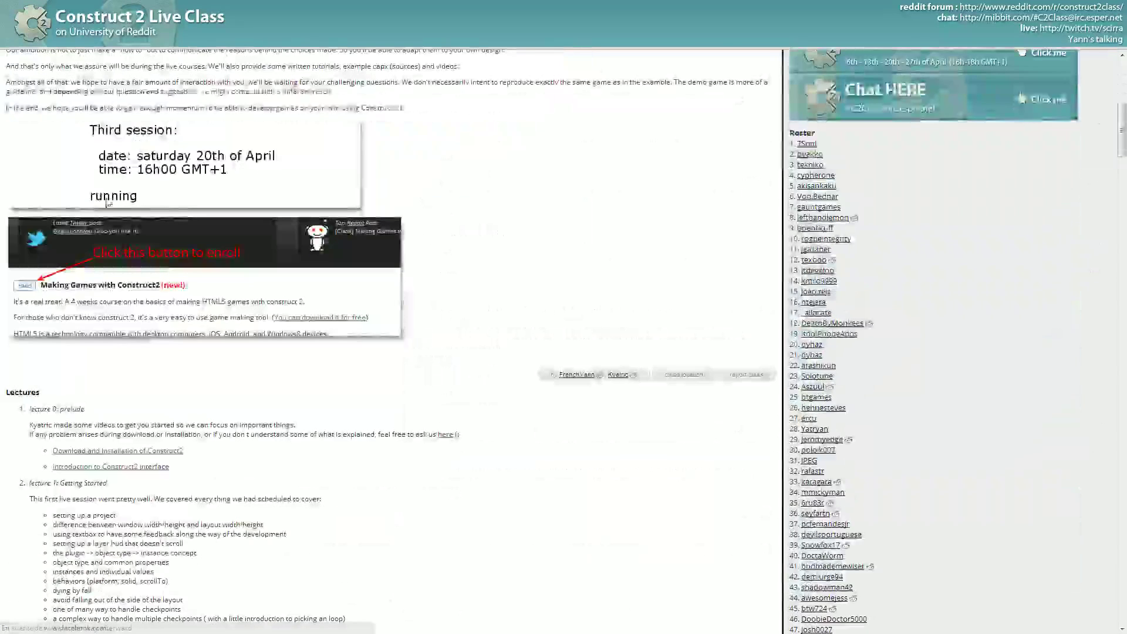
{"action": "scroll", "coordinate": [517, 258], "scroll_direction": "down", "scroll_amount": 9}
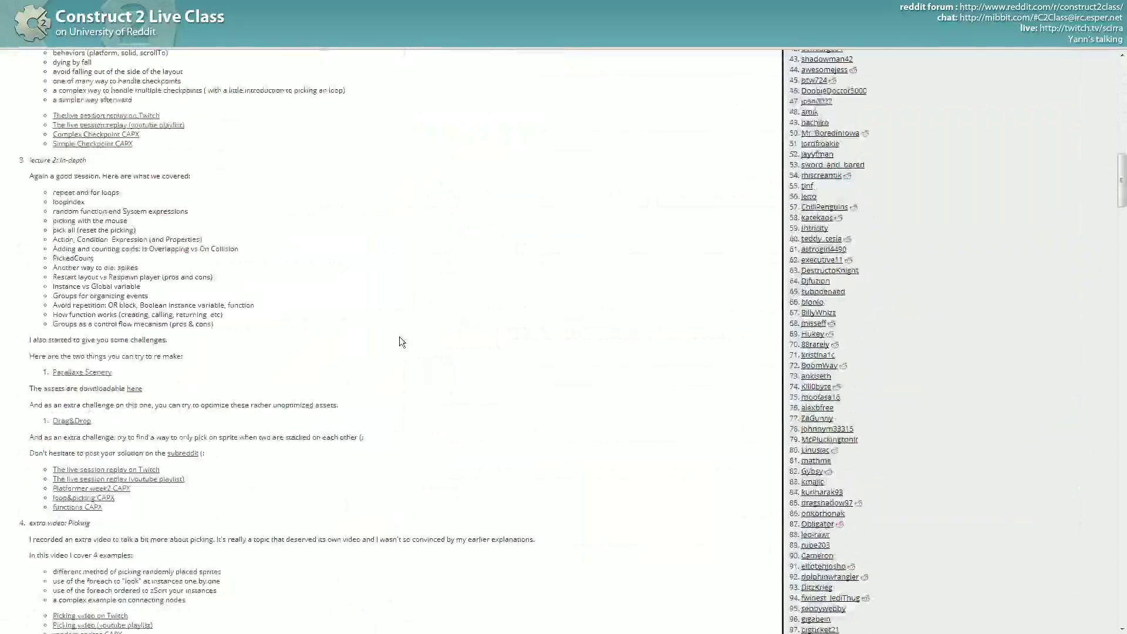
{"action": "scroll", "coordinate": [122, 533], "scroll_direction": "down", "scroll_amount": 2}
{"action": "scroll", "coordinate": [57, 358], "scroll_direction": "down", "scroll_amount": 1}
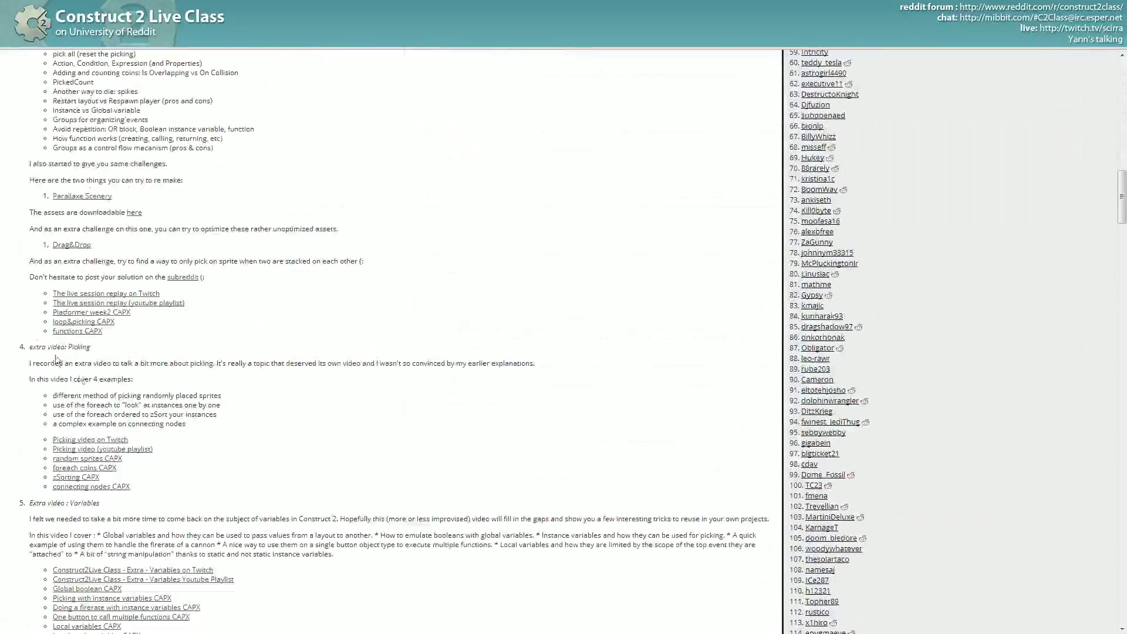
{"action": "left_click_drag", "start_coordinate": [36, 347], "coordinate": [92, 347]}
{"action": "scroll", "coordinate": [111, 365], "scroll_direction": "down", "scroll_amount": 1}
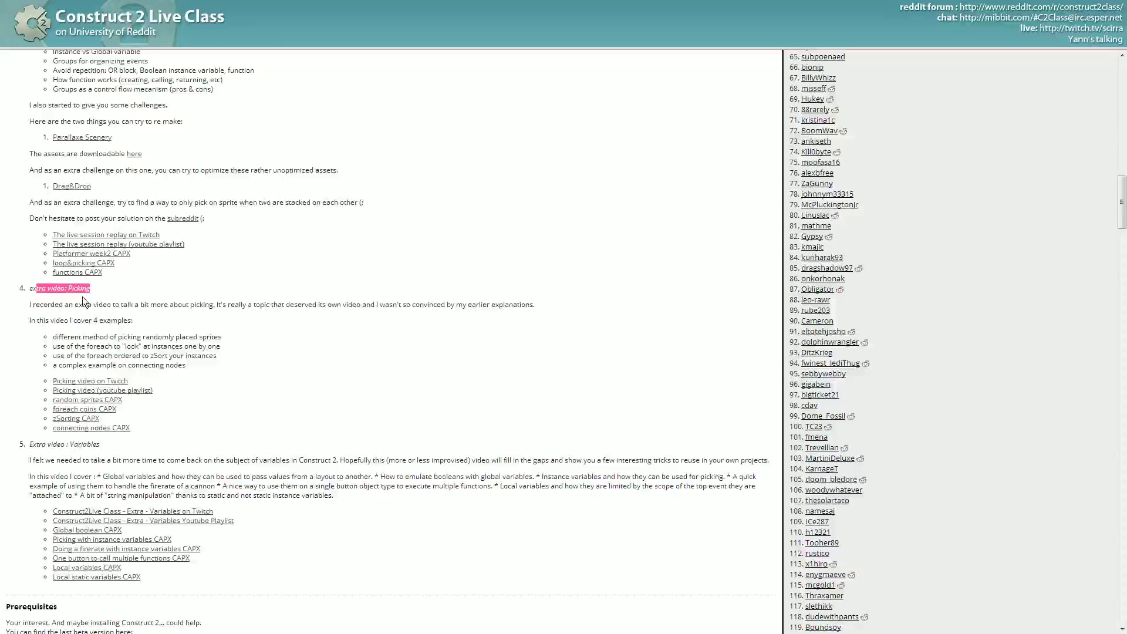
{"action": "left_click_drag", "start_coordinate": [29, 288], "coordinate": [91, 288]}
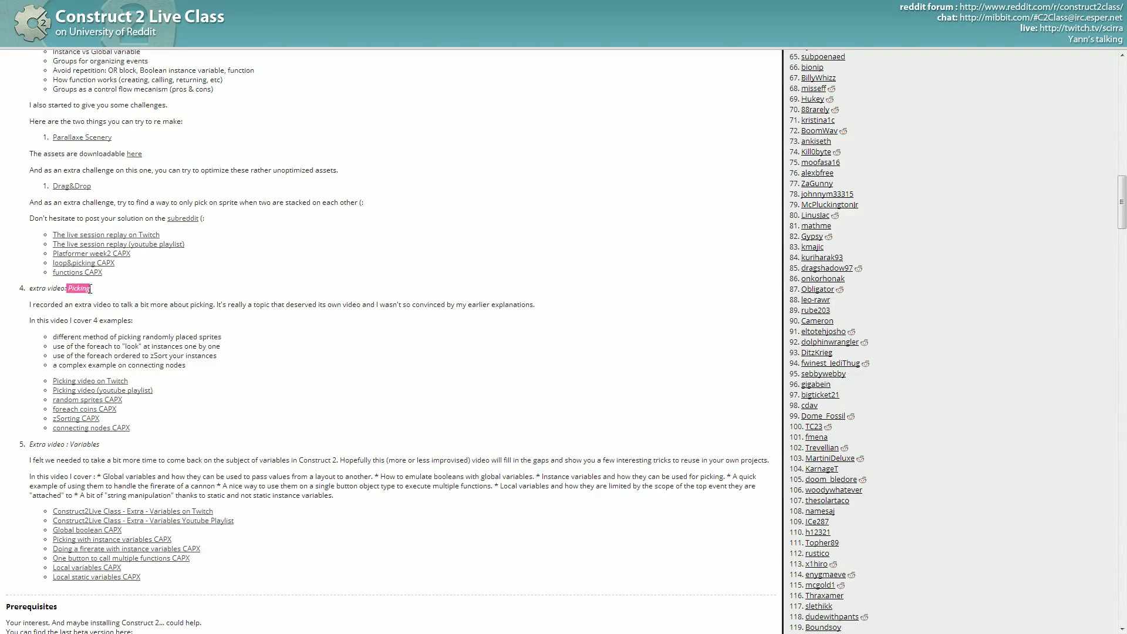
- Highlight the 'Extra video : Variables' heading, then clear the highlight and open a new tab
{"action": "scroll", "coordinate": [103, 378], "scroll_direction": "down", "scroll_amount": 1}
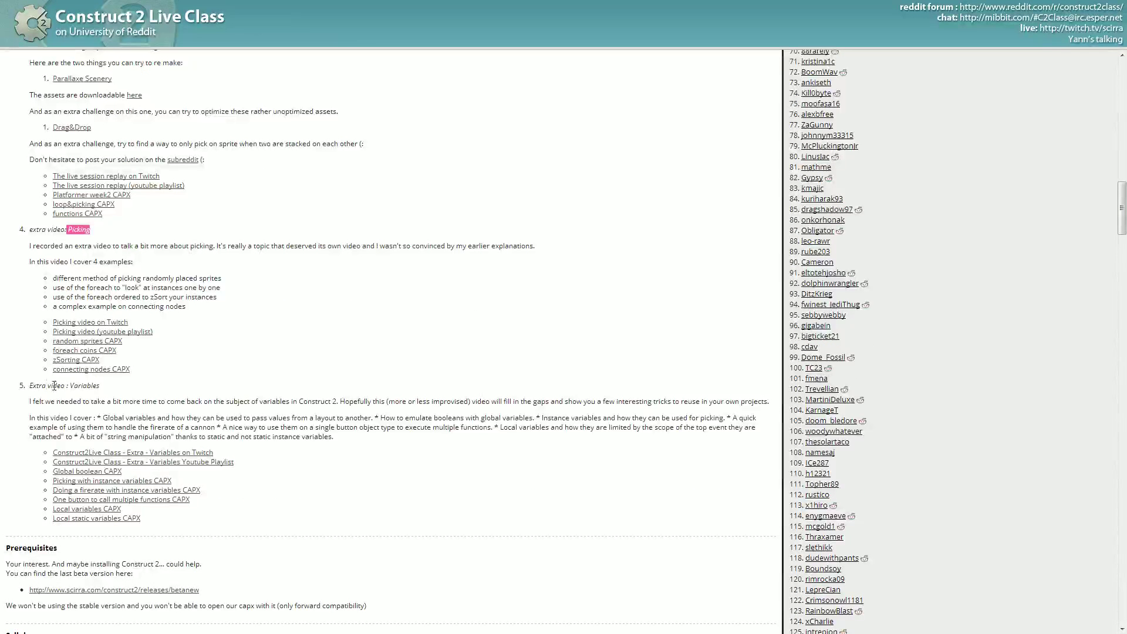
{"action": "left_click_drag", "start_coordinate": [29, 385], "coordinate": [172, 383]}
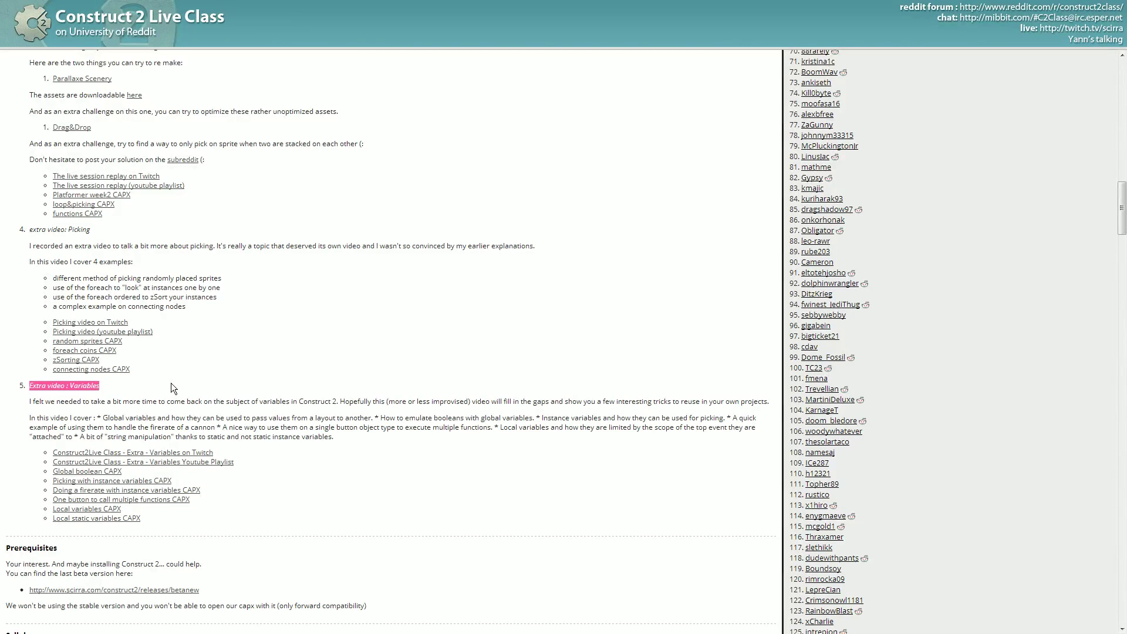
{"action": "left_click_drag", "start_coordinate": [69, 386], "coordinate": [116, 387]}
{"action": "left_click_drag", "start_coordinate": [70, 386], "coordinate": [340, 436]}
{"action": "left_click", "coordinate": [141, 368]}
{"action": "scroll", "coordinate": [153, 362], "scroll_direction": "up", "scroll_amount": 2}
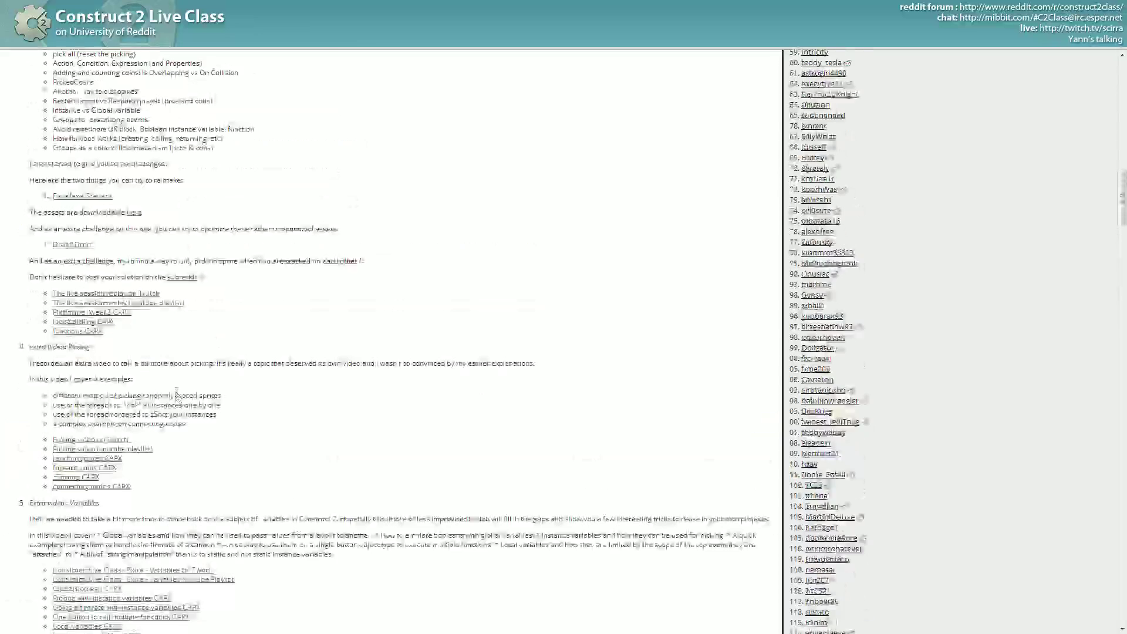
{"action": "scroll", "coordinate": [167, 355], "scroll_direction": "down", "scroll_amount": 2}
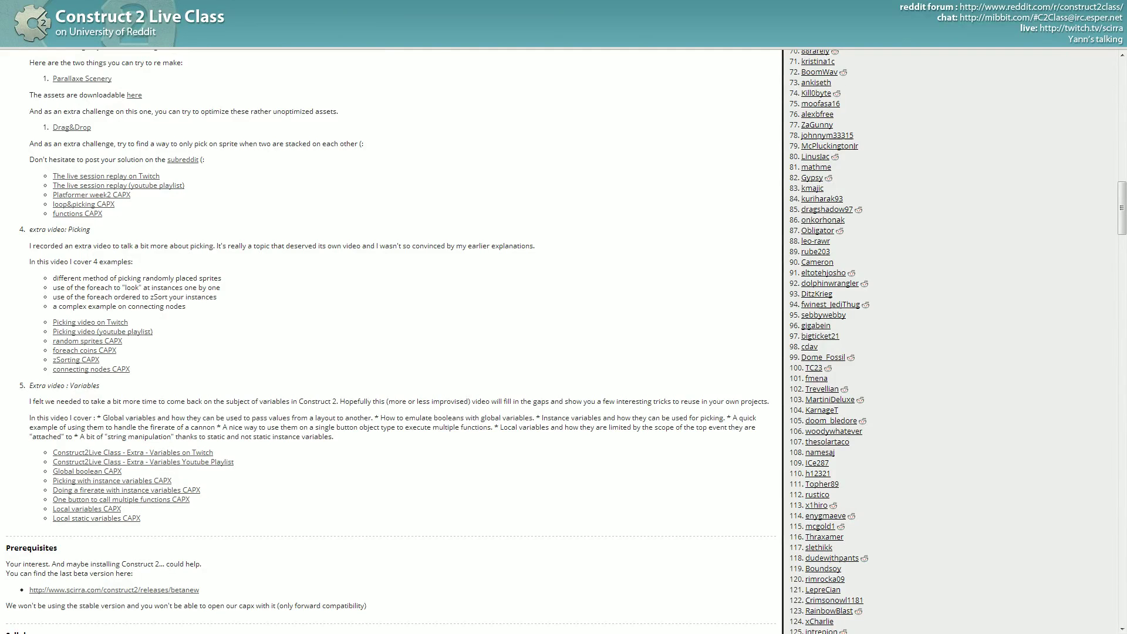
{"action": "key", "text": "ctrl+t"}
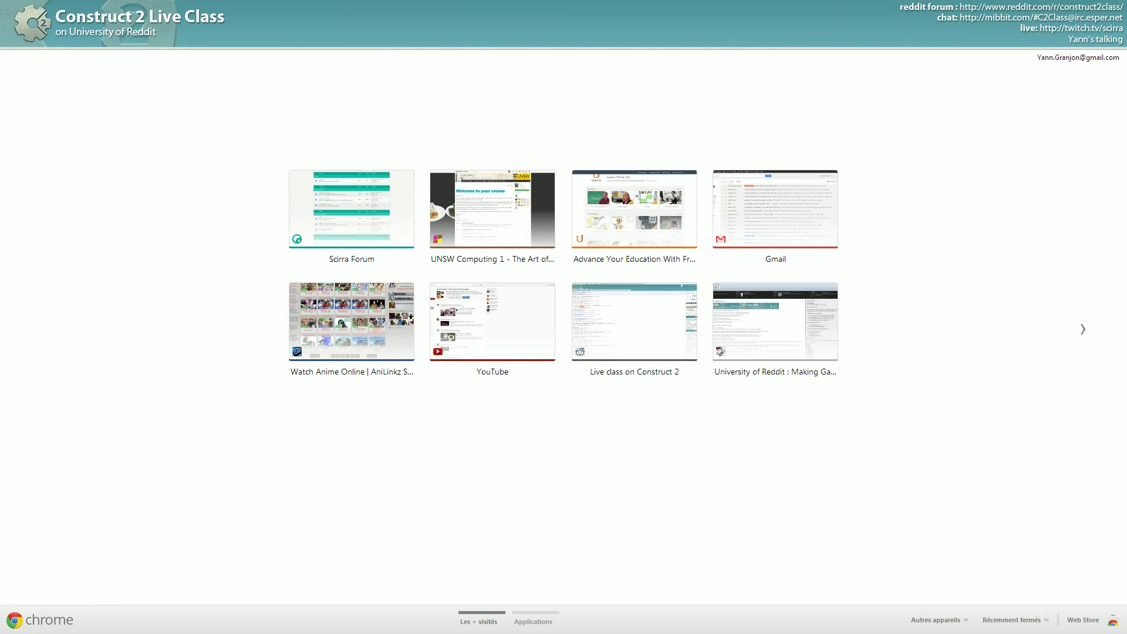
- Exit full screen and load the Connecting Nodes demo from its Dropbox URL
{"action": "key", "text": "F11"}
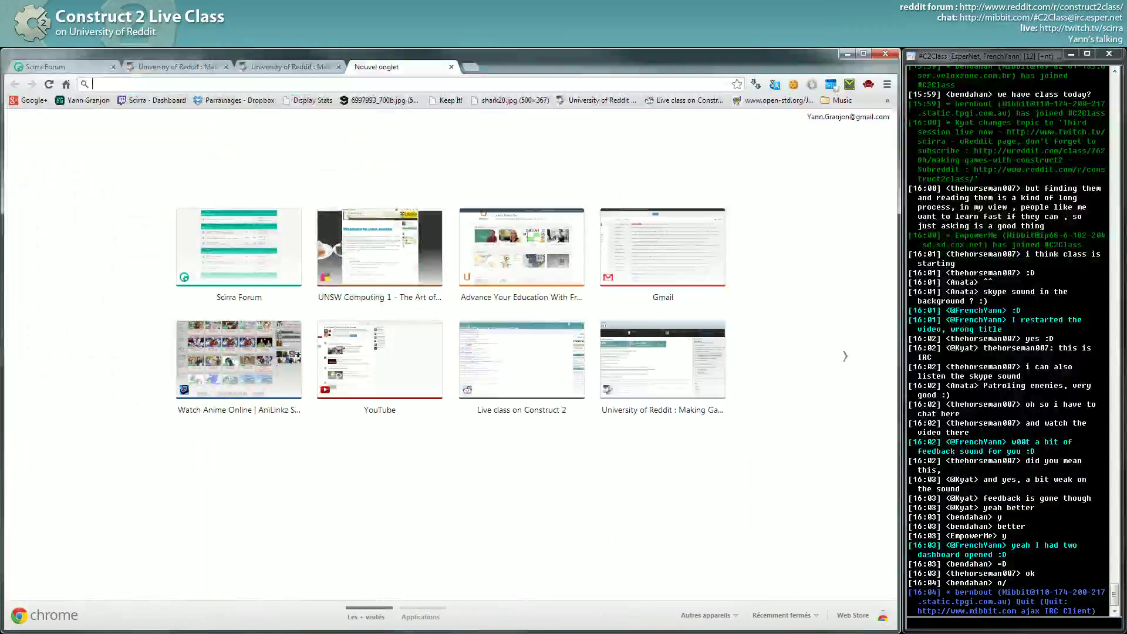
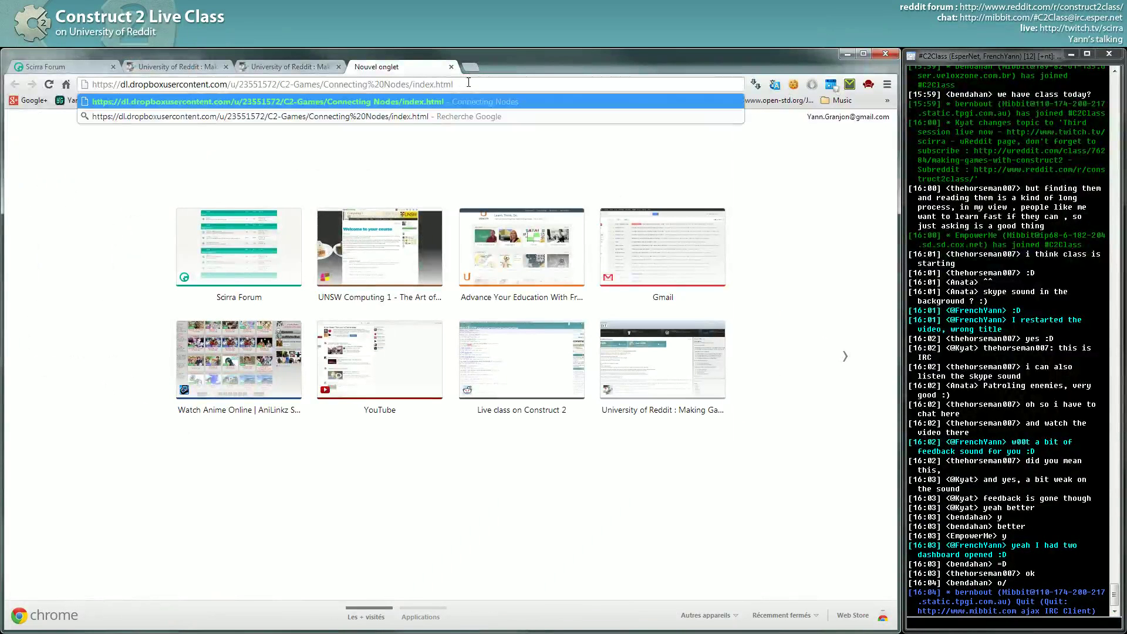
{"action": "key", "text": "Return"}
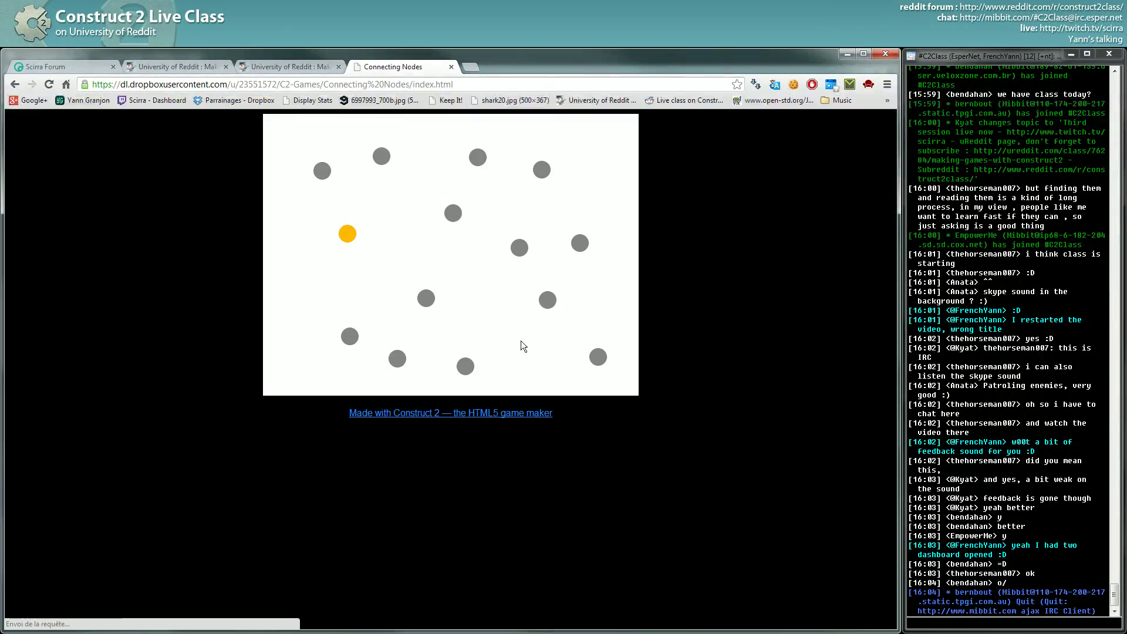
- Link the nodes into a yellow chain from the orange node and a lower grey network
{"action": "left_click_drag", "start_coordinate": [347, 234], "coordinate": [426, 298]}
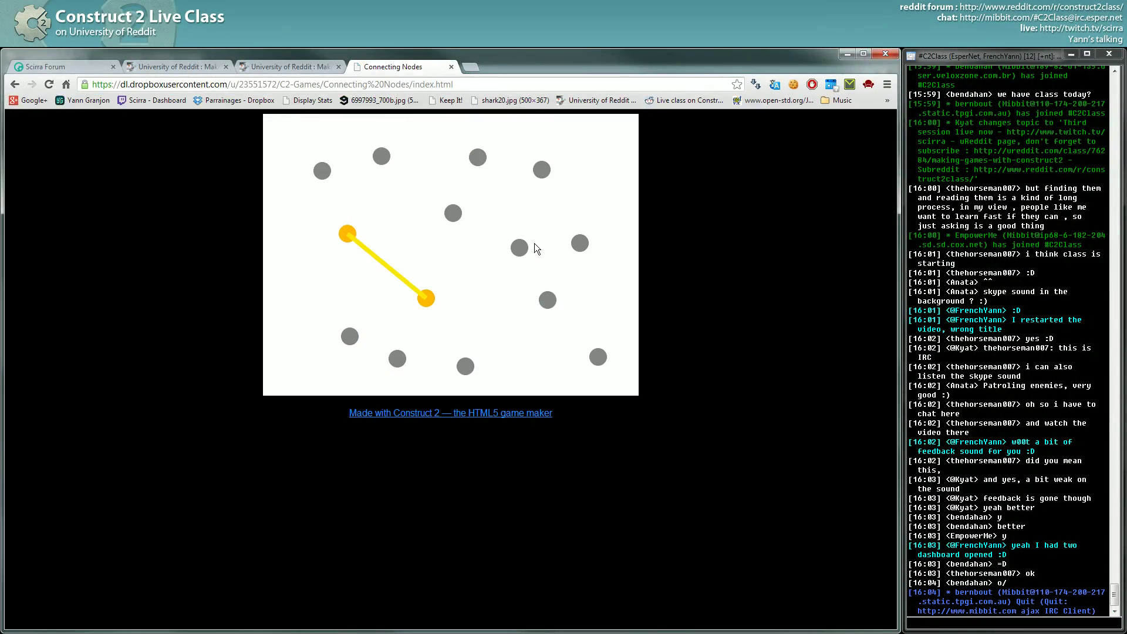
{"action": "left_click_drag", "start_coordinate": [520, 247], "coordinate": [452, 218]}
{"action": "left_click_drag", "start_coordinate": [428, 300], "coordinate": [520, 249]}
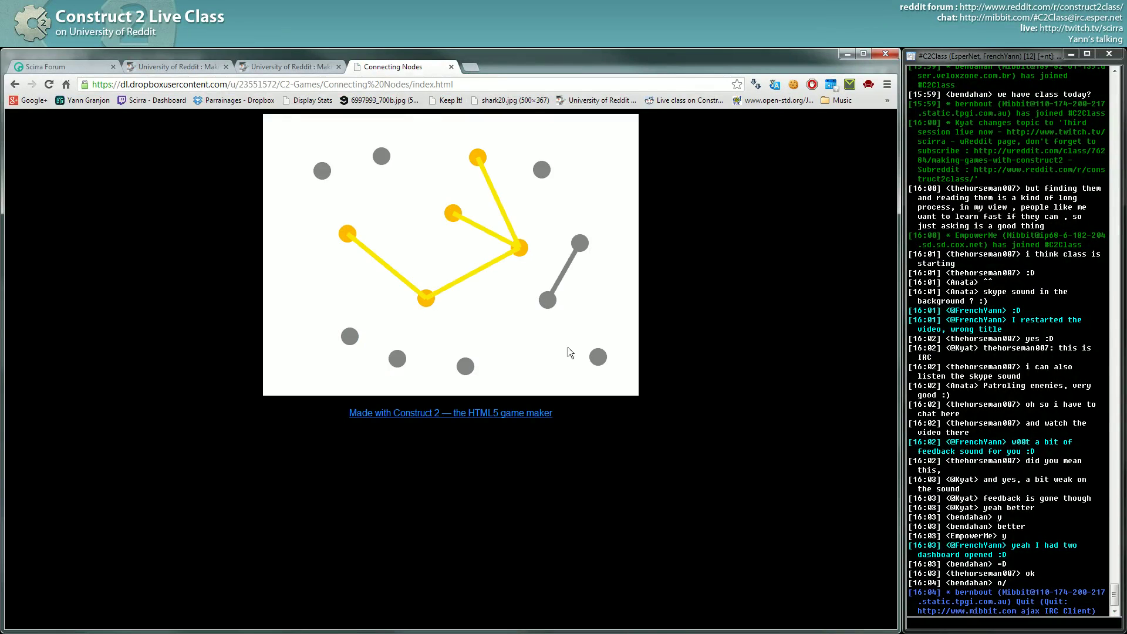
{"action": "left_click_drag", "start_coordinate": [398, 358], "coordinate": [468, 365]}
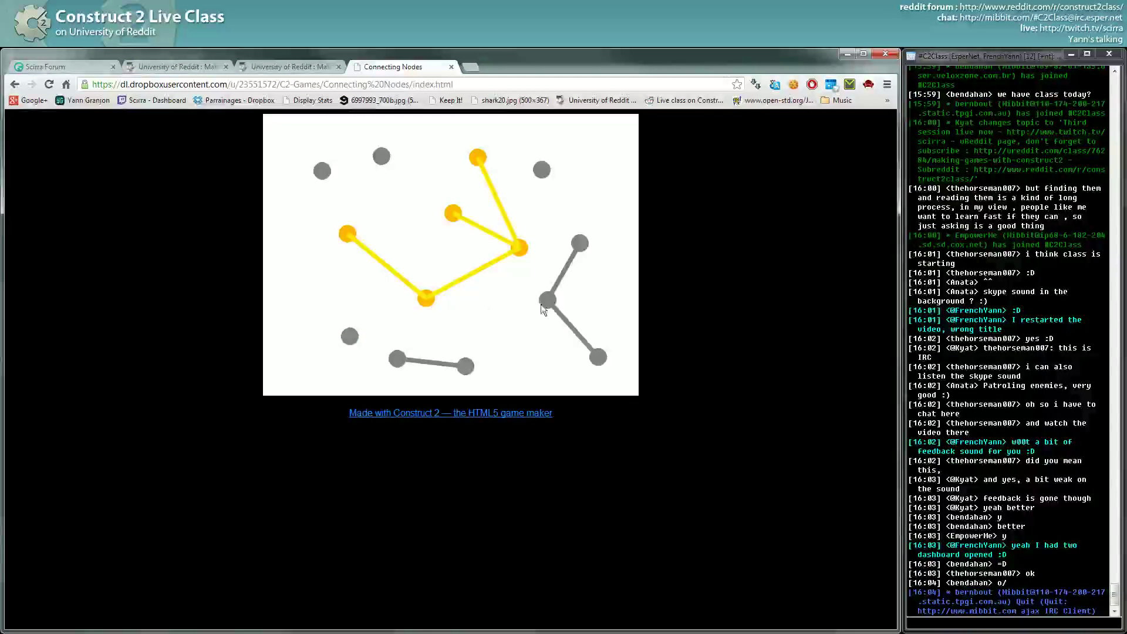
{"action": "left_click_drag", "start_coordinate": [350, 337], "coordinate": [398, 359]}
{"action": "left_click_drag", "start_coordinate": [548, 300], "coordinate": [465, 367]}
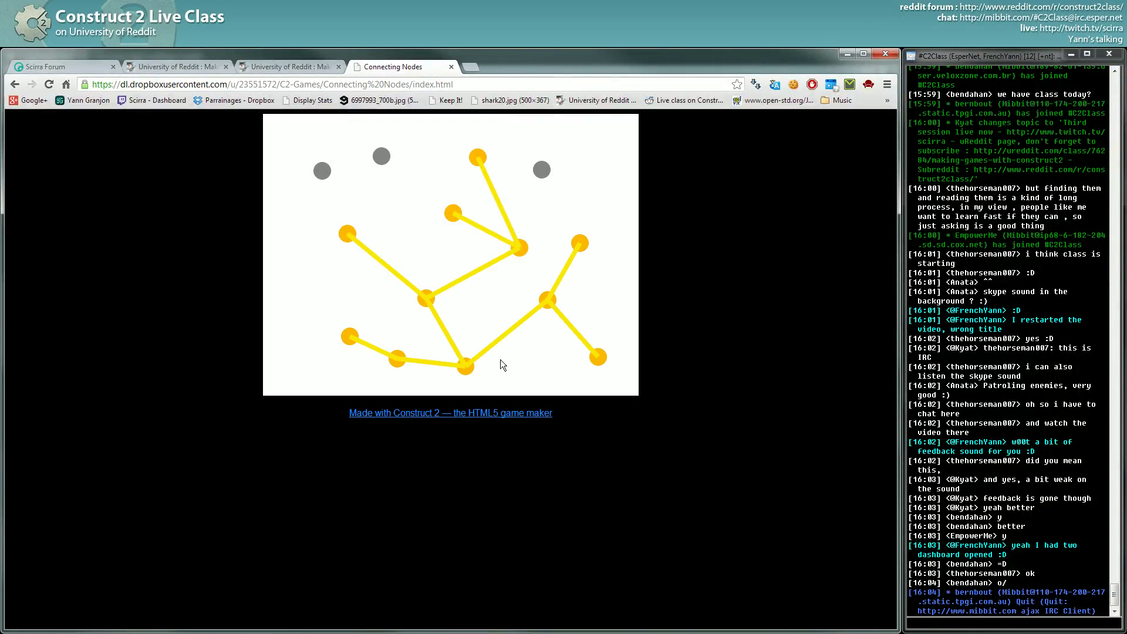
- Cut the yellow links to the lower and right nodes and reroute the chain through the top nodes
{"action": "left_click", "coordinate": [443, 332]}
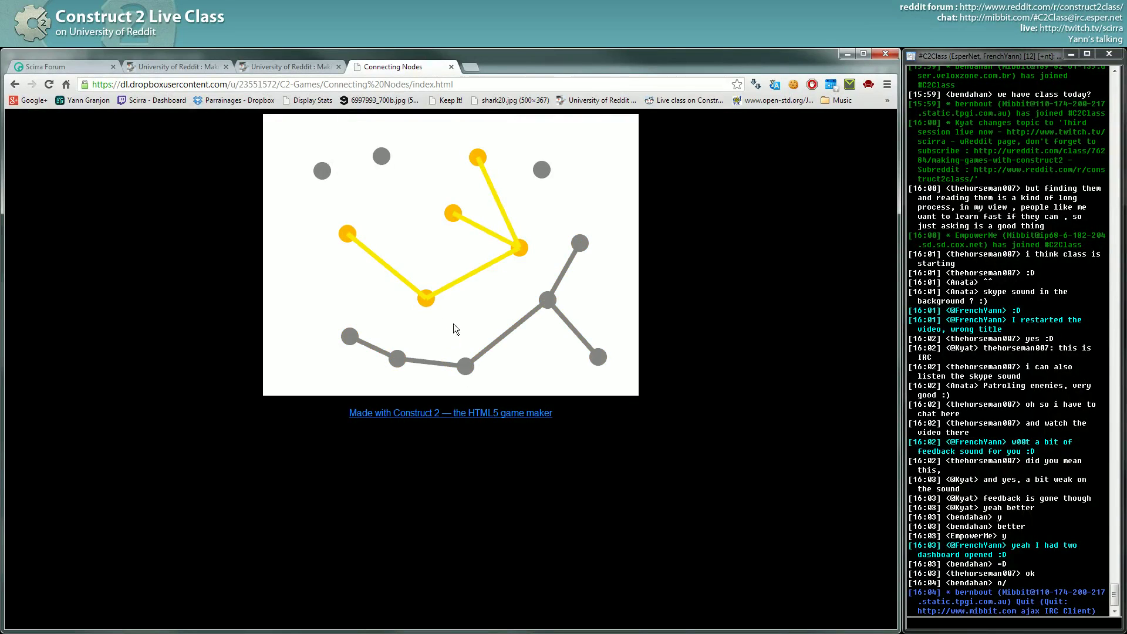
{"action": "left_click", "coordinate": [474, 273]}
{"action": "left_click_drag", "start_coordinate": [417, 225], "coordinate": [505, 196]}
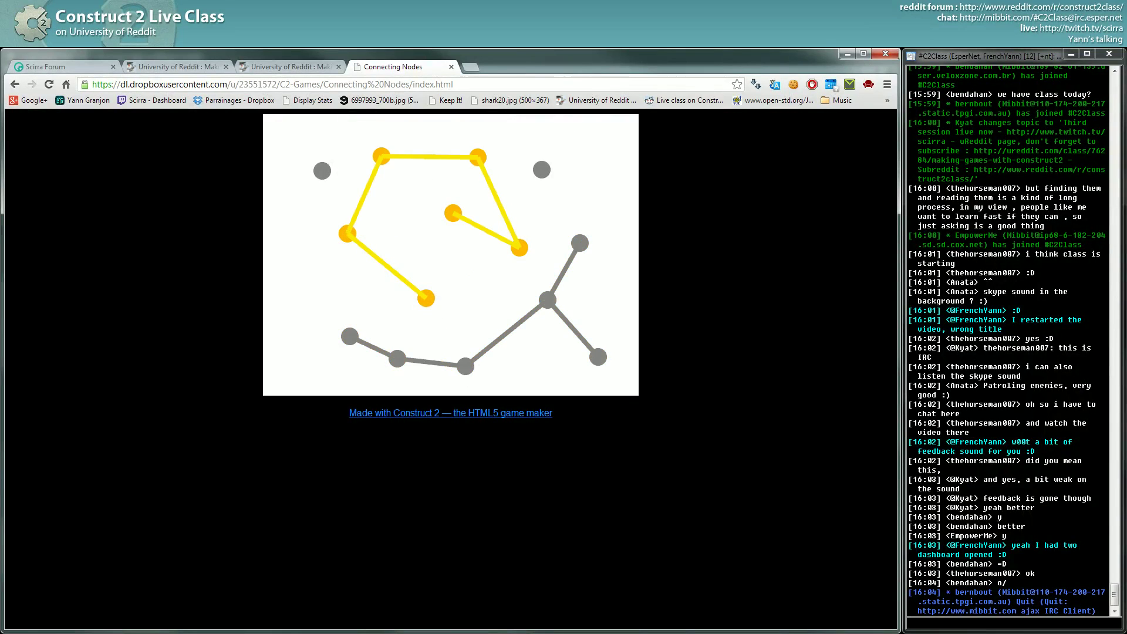
- Close the Connecting Nodes tab, scroll the class page's extra video links, and go to the Scirra Forum index
{"action": "left_click", "coordinate": [451, 66]}
{"action": "scroll", "coordinate": [295, 128], "scroll_direction": "down", "scroll_amount": 3}
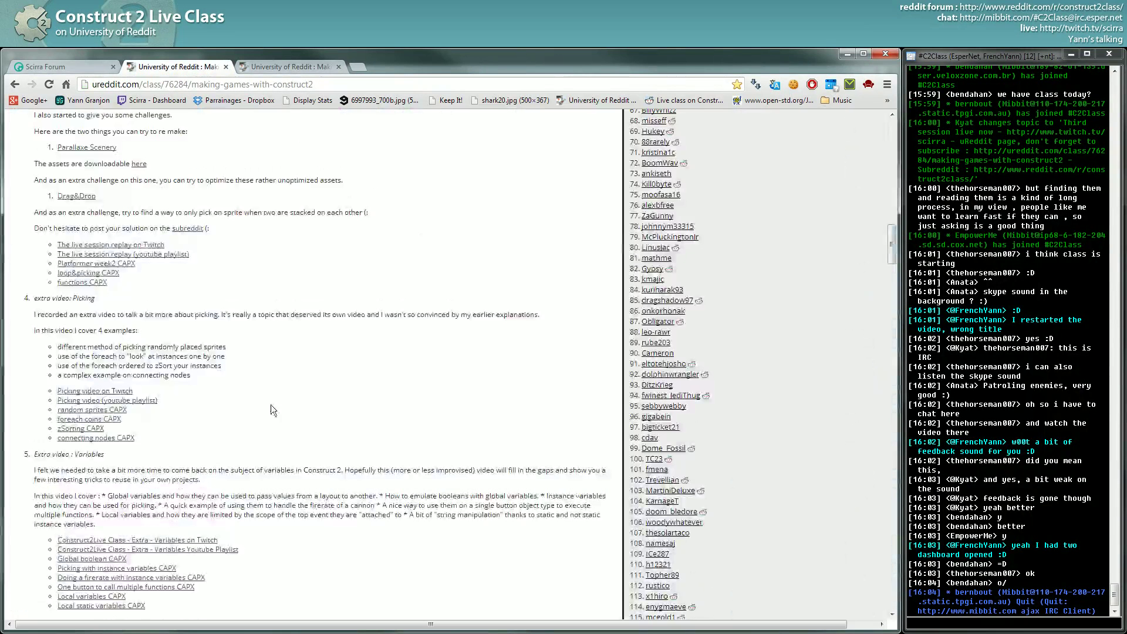
{"action": "scroll", "coordinate": [290, 394], "scroll_direction": "down", "scroll_amount": 5}
{"action": "scroll", "coordinate": [188, 361], "scroll_direction": "up", "scroll_amount": 2}
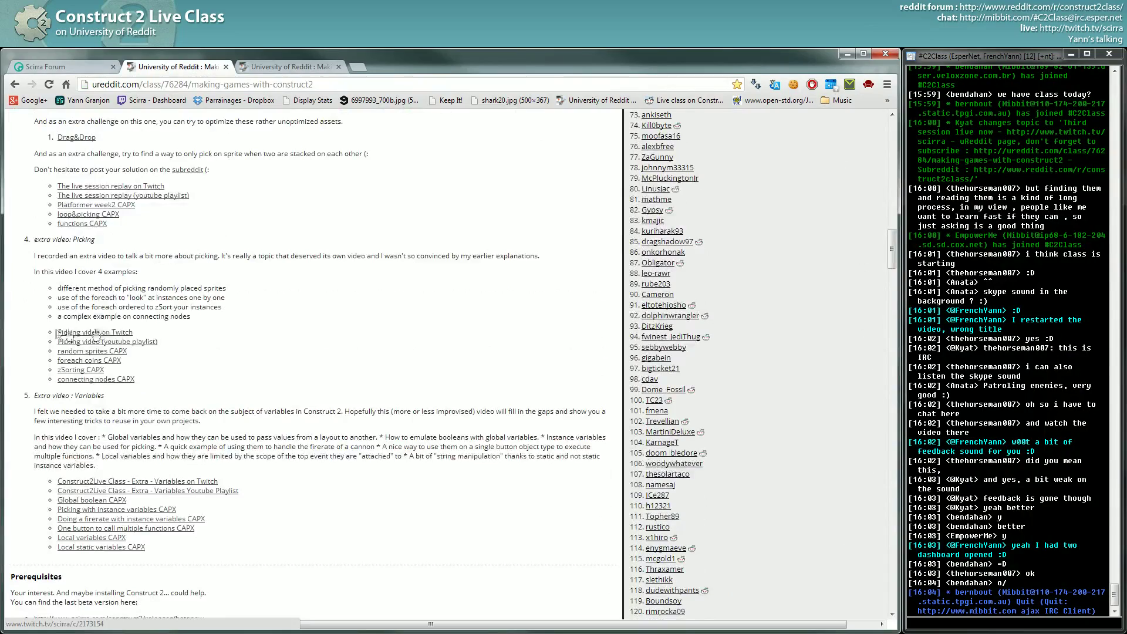
{"action": "scroll", "coordinate": [268, 346], "scroll_direction": "down", "scroll_amount": 1}
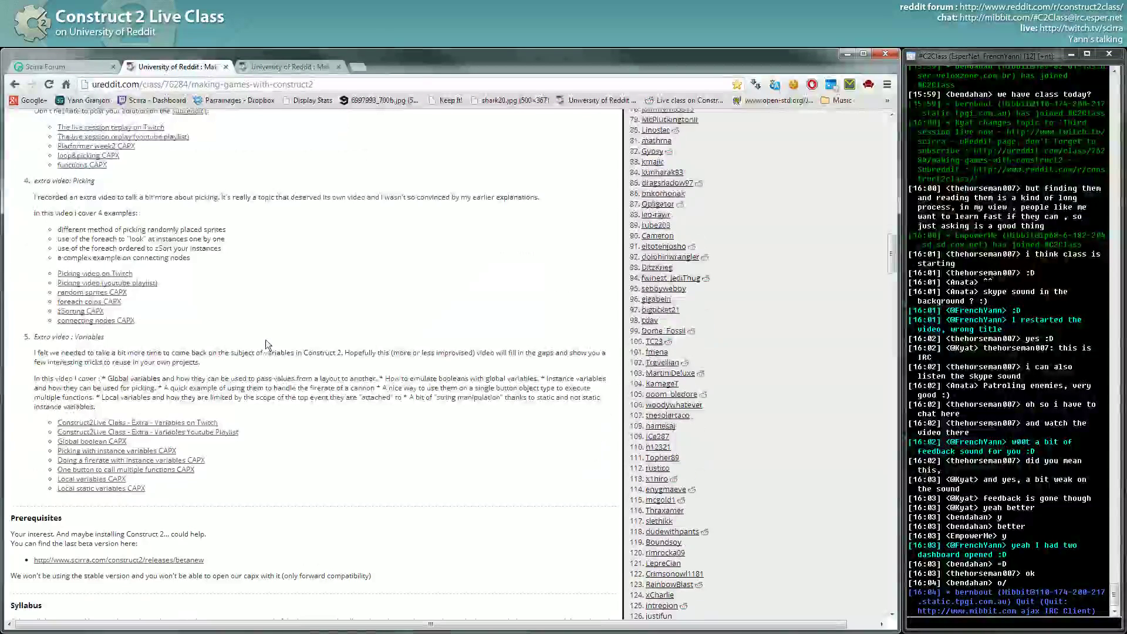
{"action": "left_click", "coordinate": [305, 67]}
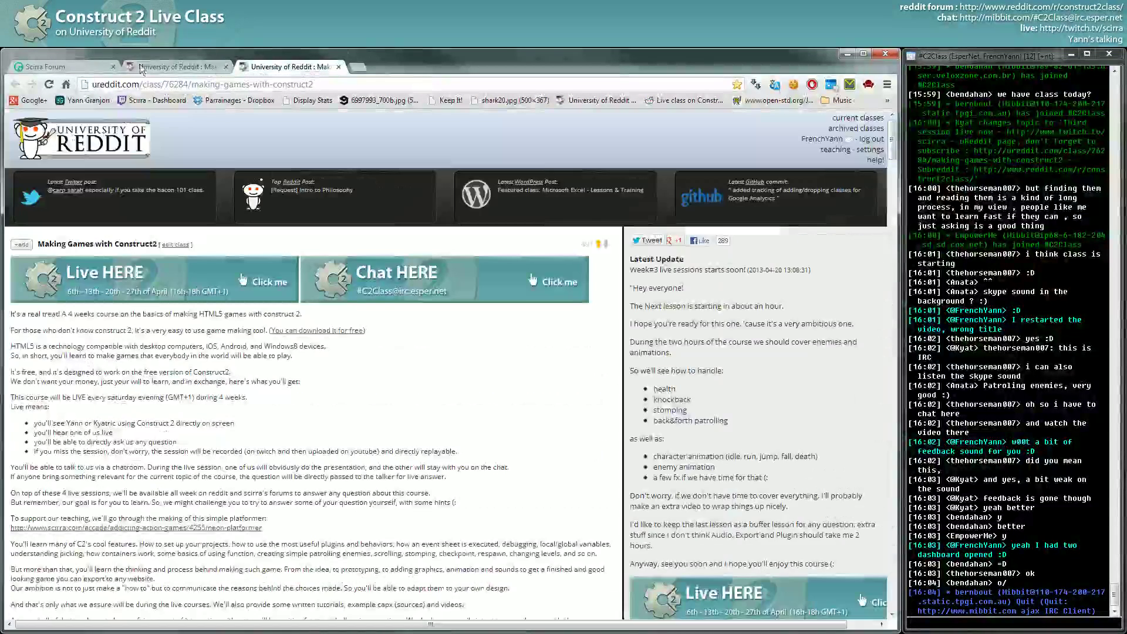
{"action": "left_click", "coordinate": [76, 68]}
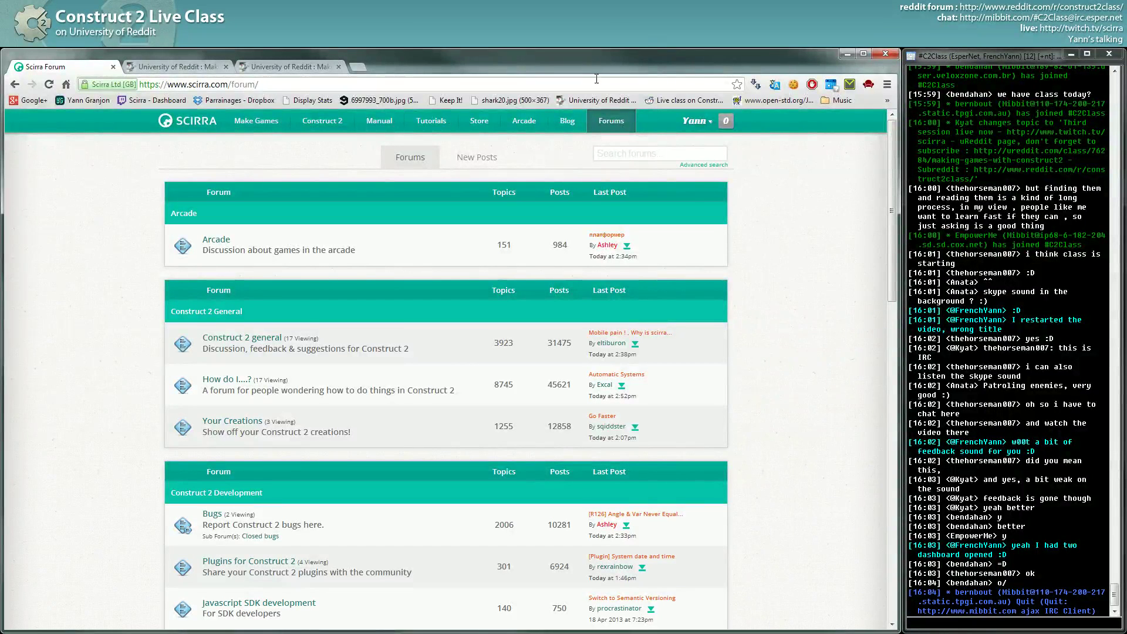
- Insert a new Sprite object into the Level 1 layout
{"action": "left_click", "coordinate": [848, 54]}
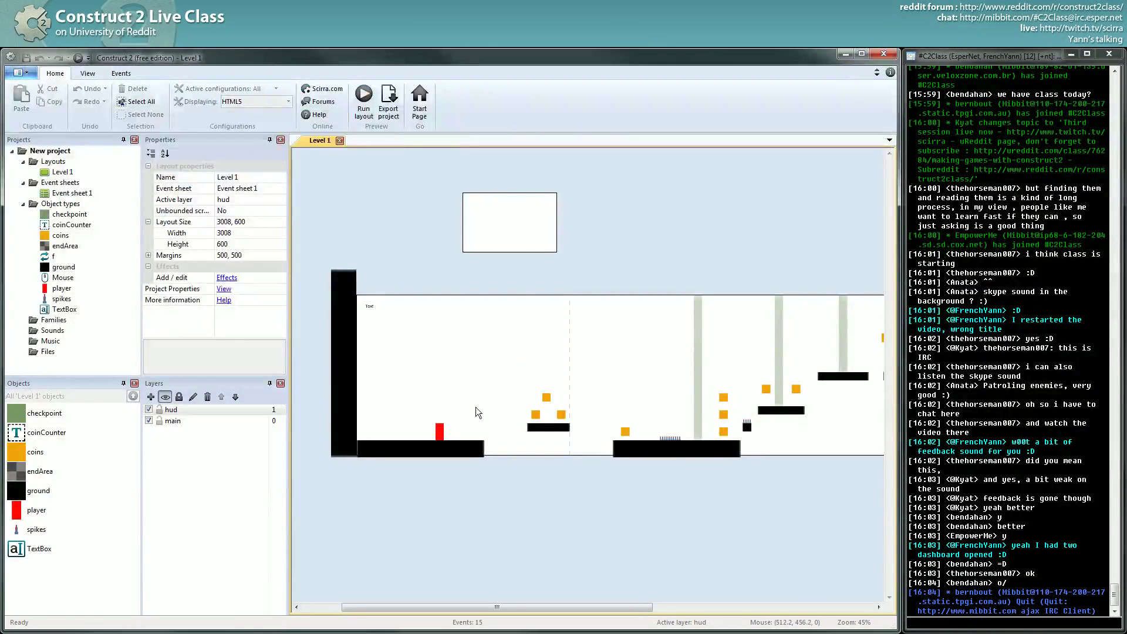
{"action": "scroll", "coordinate": [547, 344], "scroll_direction": "right", "scroll_amount": 1}
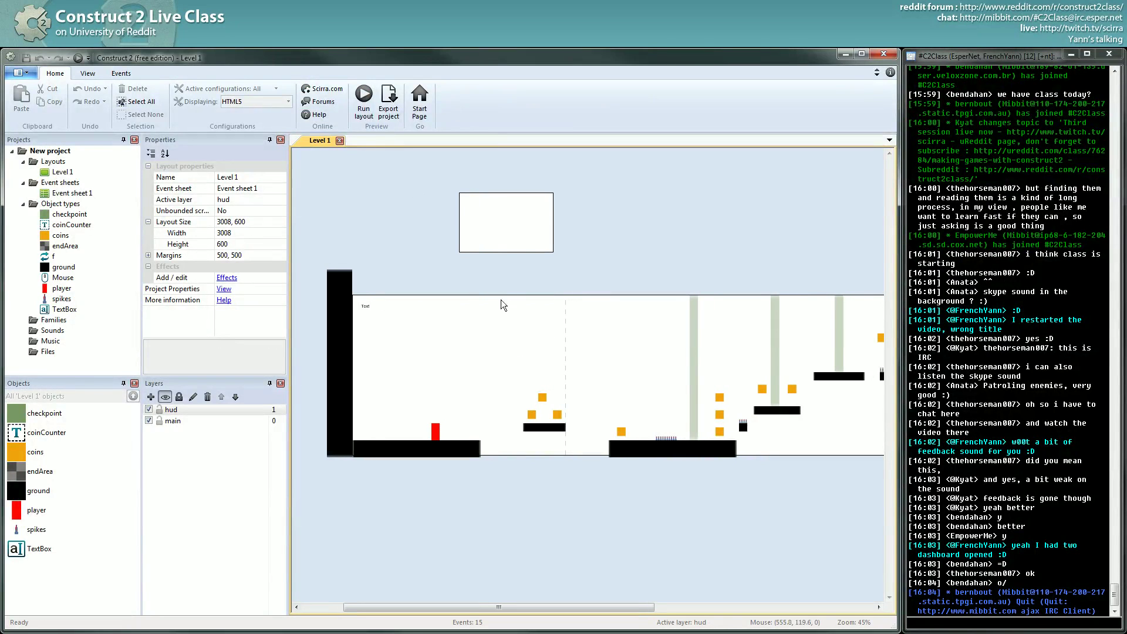
{"action": "double_click", "coordinate": [502, 376]}
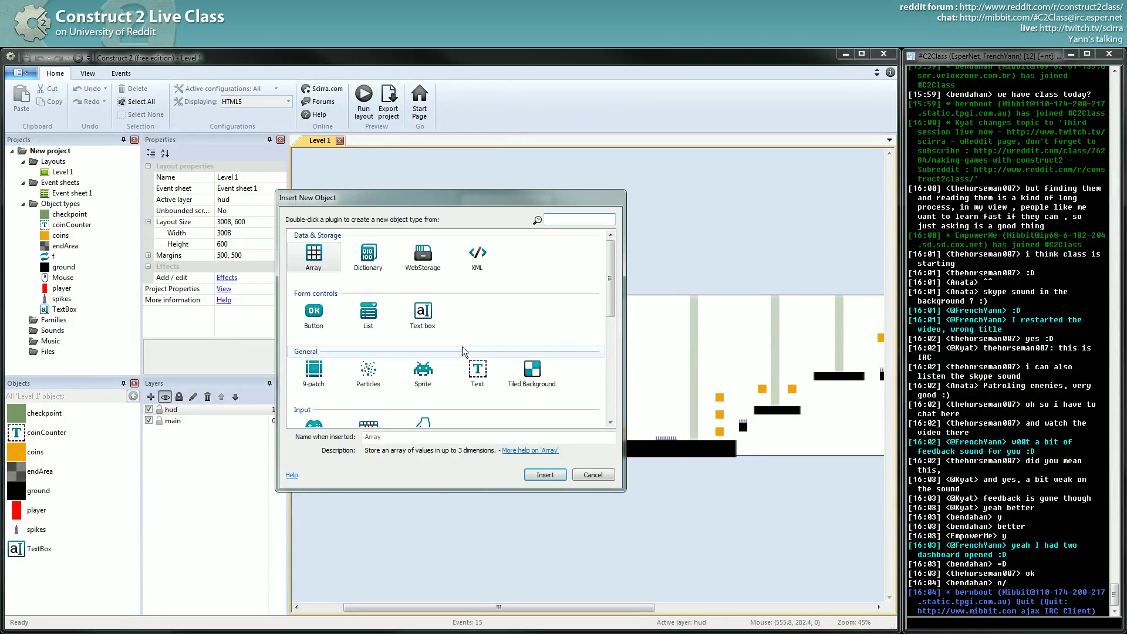
{"action": "double_click", "coordinate": [422, 369]}
{"action": "left_click", "coordinate": [496, 382]}
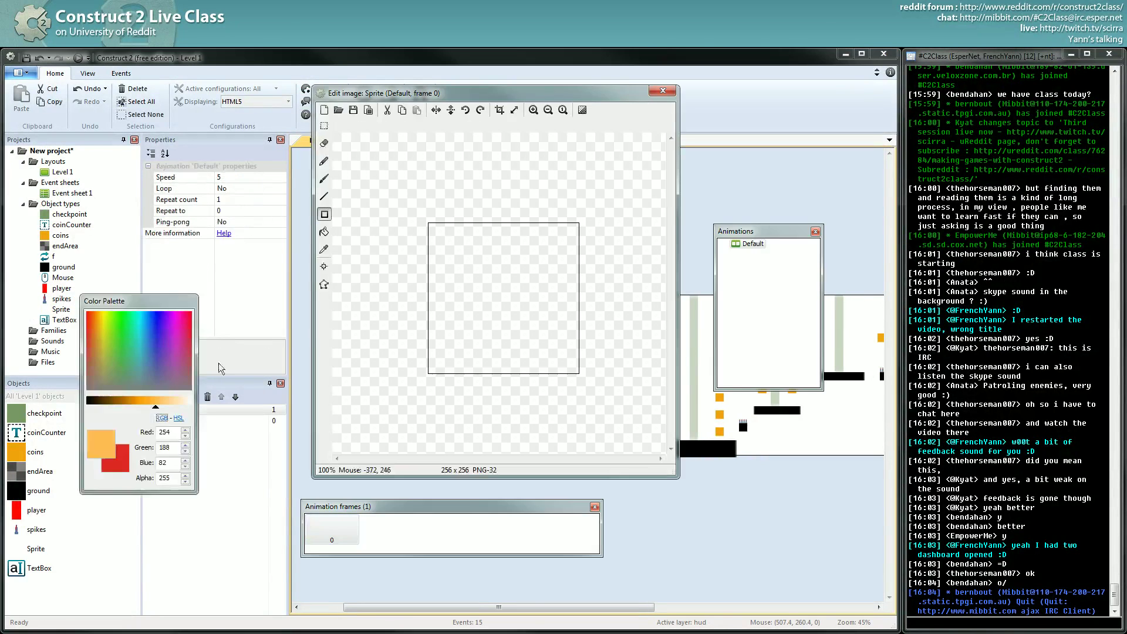
- Resize the sprite image to 32×32 and fill it with purple
{"action": "left_click", "coordinate": [514, 110]}
{"action": "type", "text": "32"}
{"action": "key", "text": "Tab"}
{"action": "type", "text": "32"}
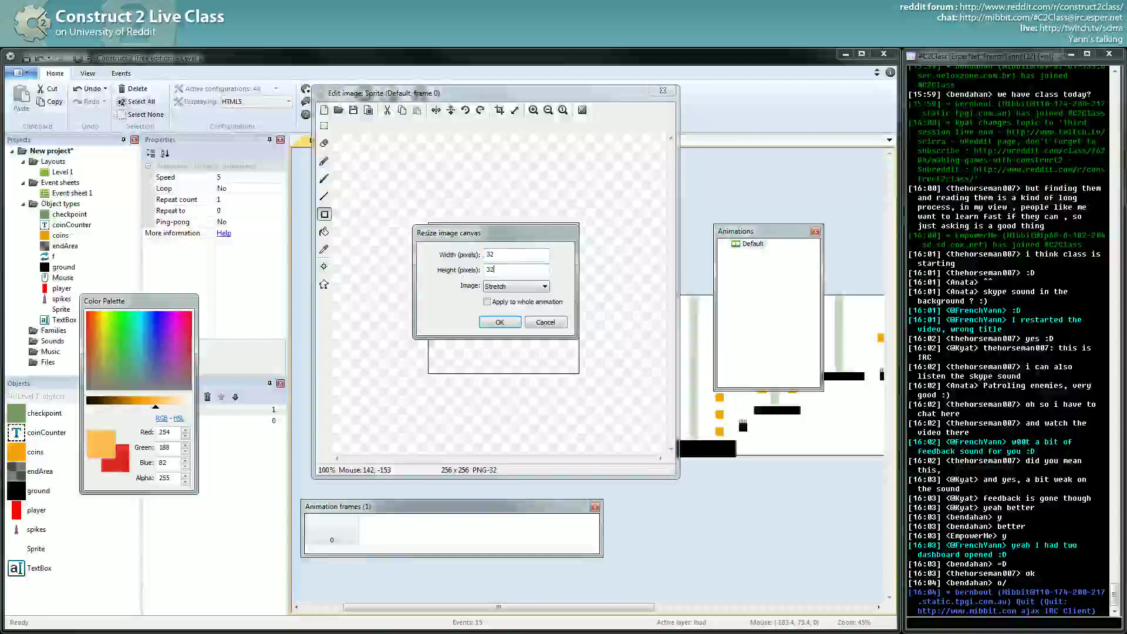
{"action": "key", "text": "Return"}
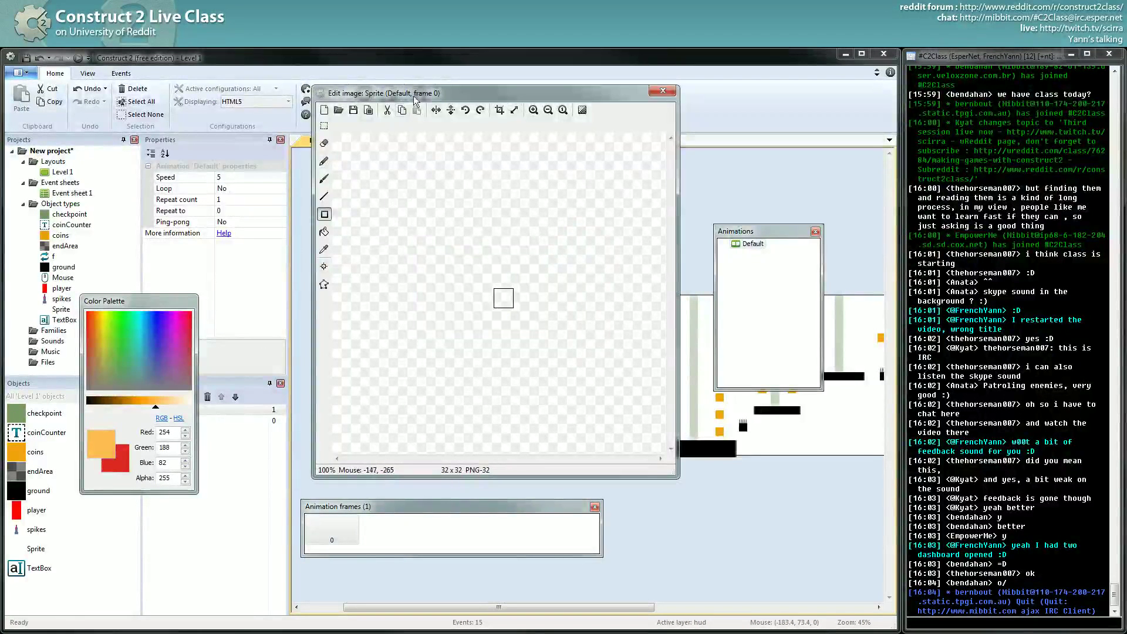
{"action": "left_click_drag", "start_coordinate": [161, 362], "coordinate": [168, 337]}
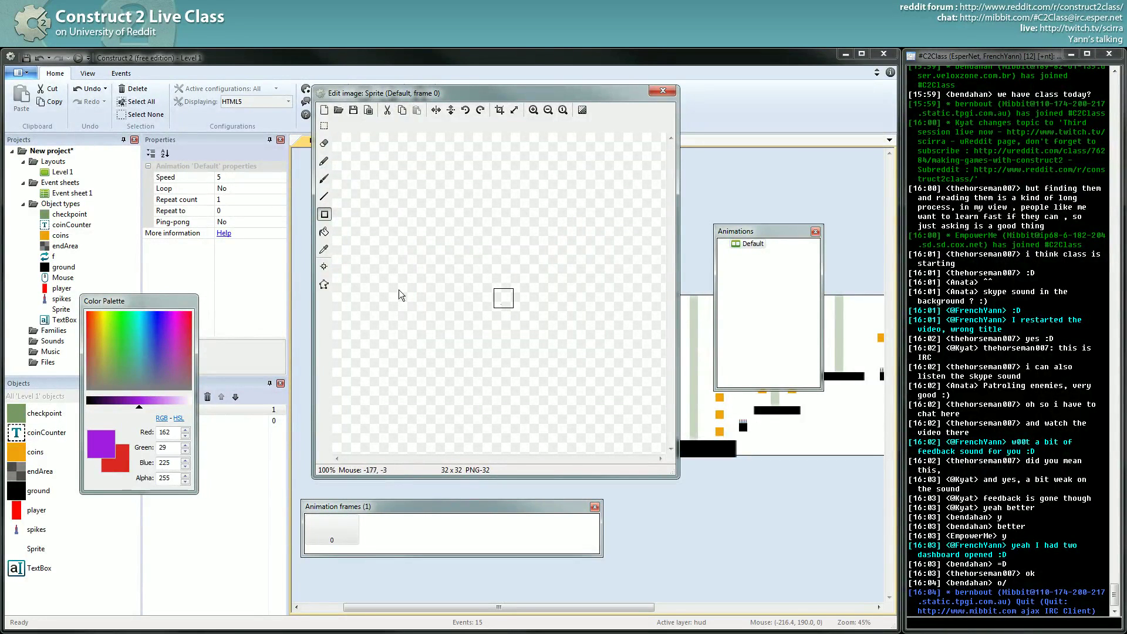
{"action": "left_click", "coordinate": [324, 233]}
{"action": "left_click", "coordinate": [502, 298]}
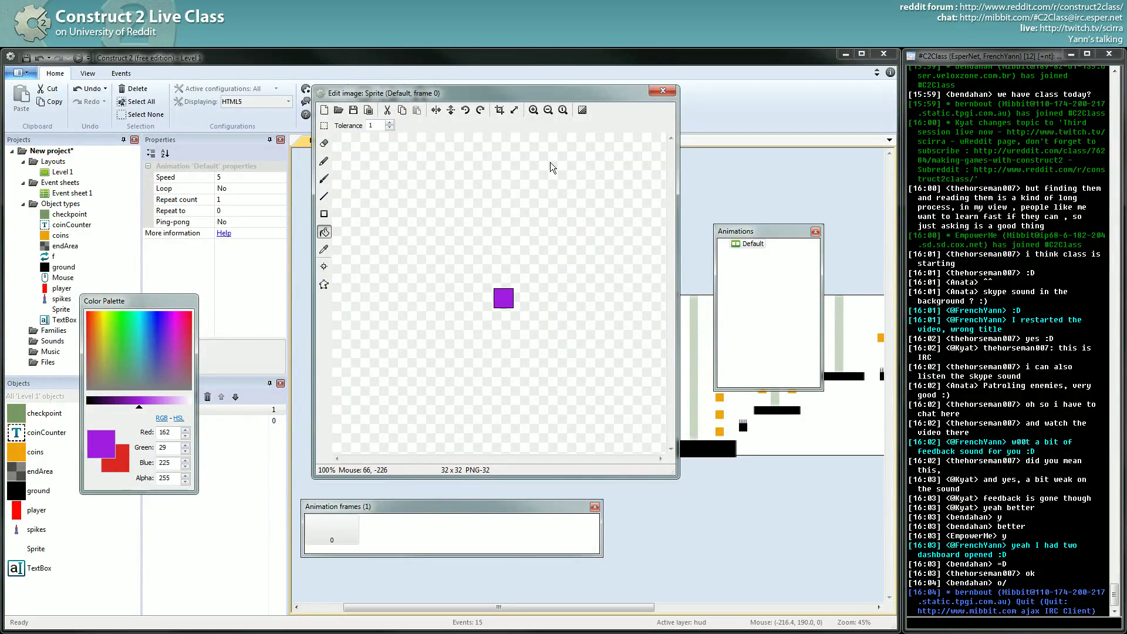
- Quick-assign the image origin to the bottom centre
{"action": "left_click", "coordinate": [513, 110]}
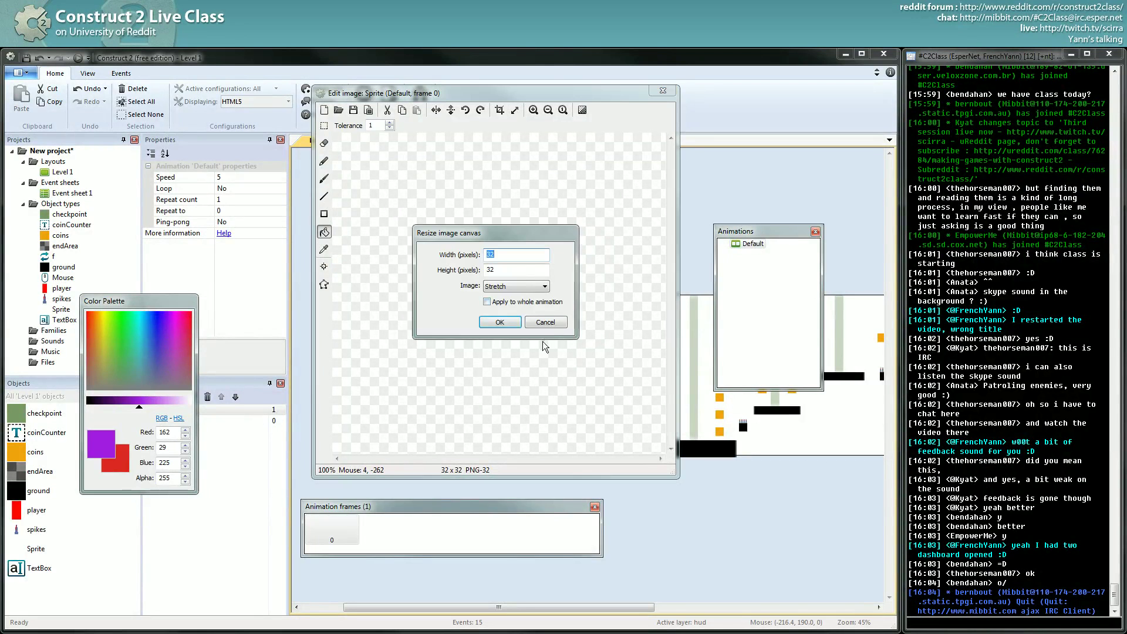
{"action": "left_click", "coordinate": [551, 322]}
{"action": "left_click", "coordinate": [324, 267]}
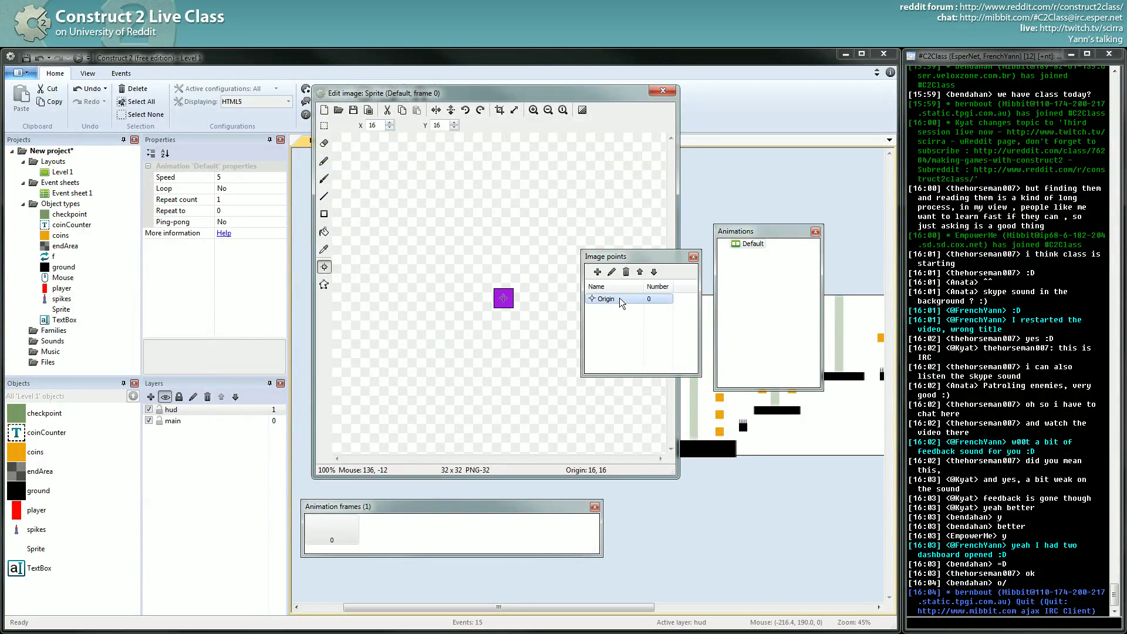
{"action": "mouse_move", "coordinate": [664, 375]}
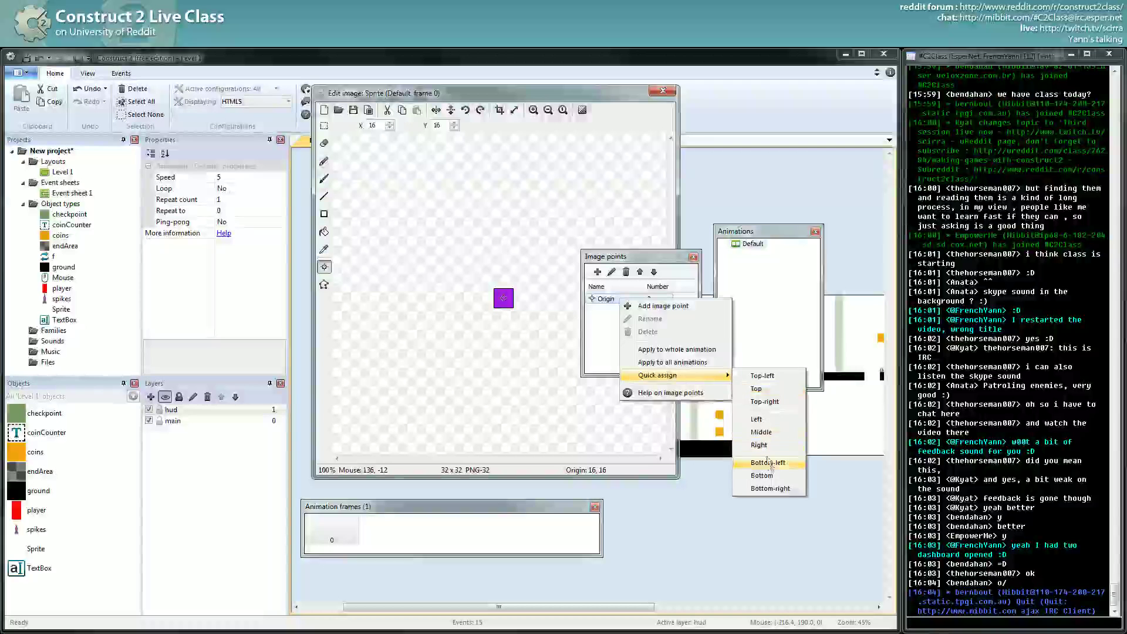
{"action": "left_click", "coordinate": [750, 465]}
- Close the image editor and drag the purple Sprite onto the ground platform near the player and spikes
{"action": "left_click", "coordinate": [663, 91]}
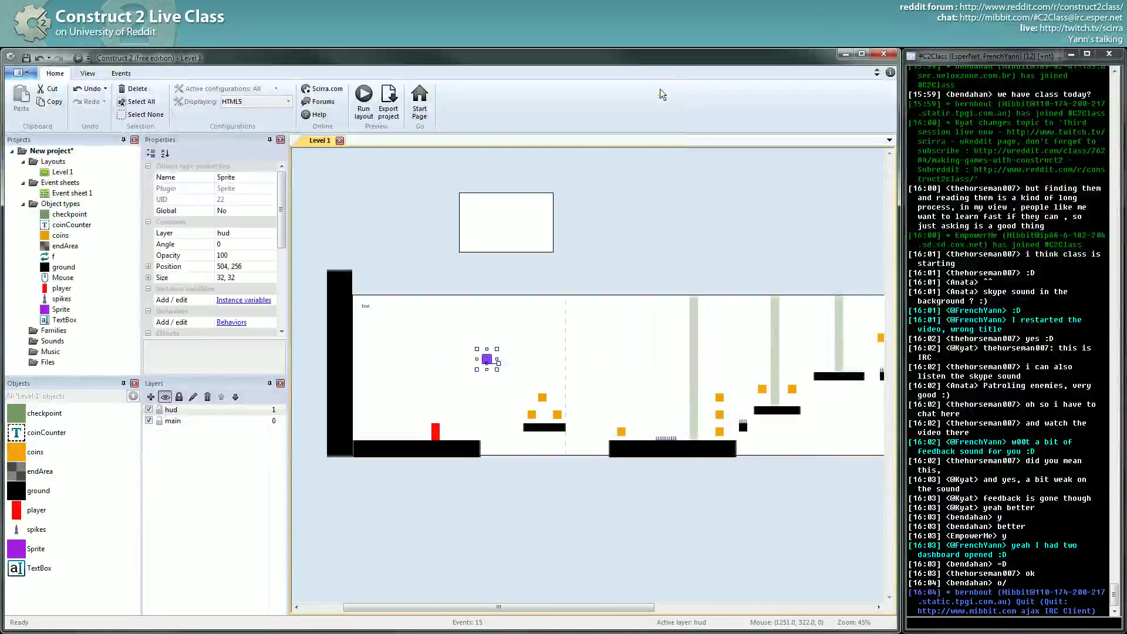
{"action": "scroll", "coordinate": [566, 401], "scroll_direction": "up", "scroll_amount": 5, "text": "ctrl"}
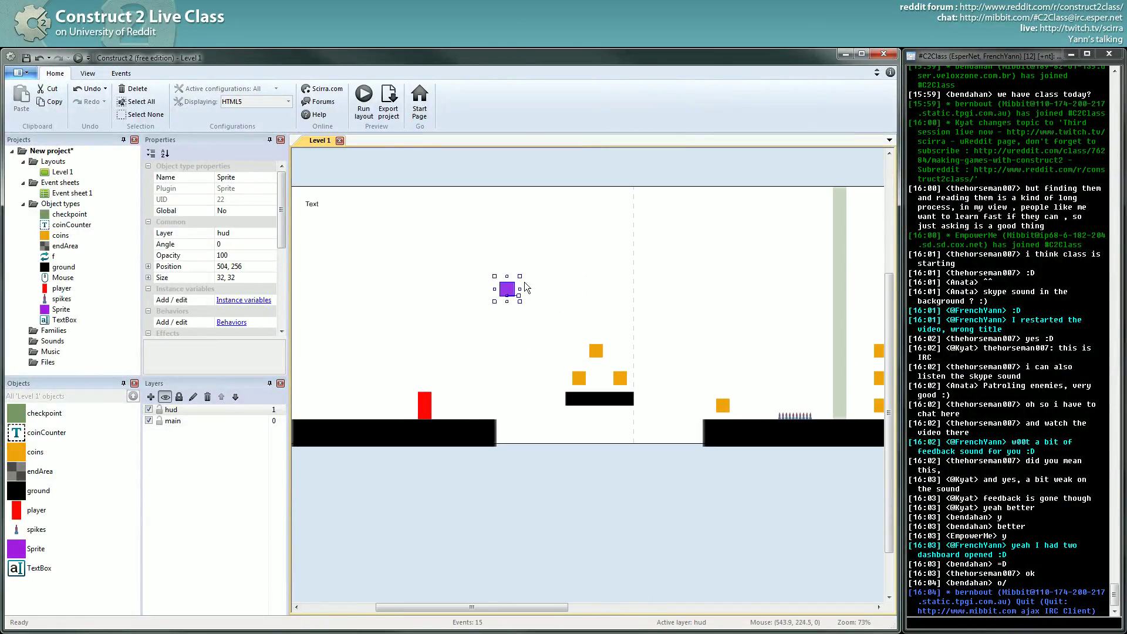
{"action": "left_click_drag", "start_coordinate": [515, 292], "coordinate": [745, 415]}
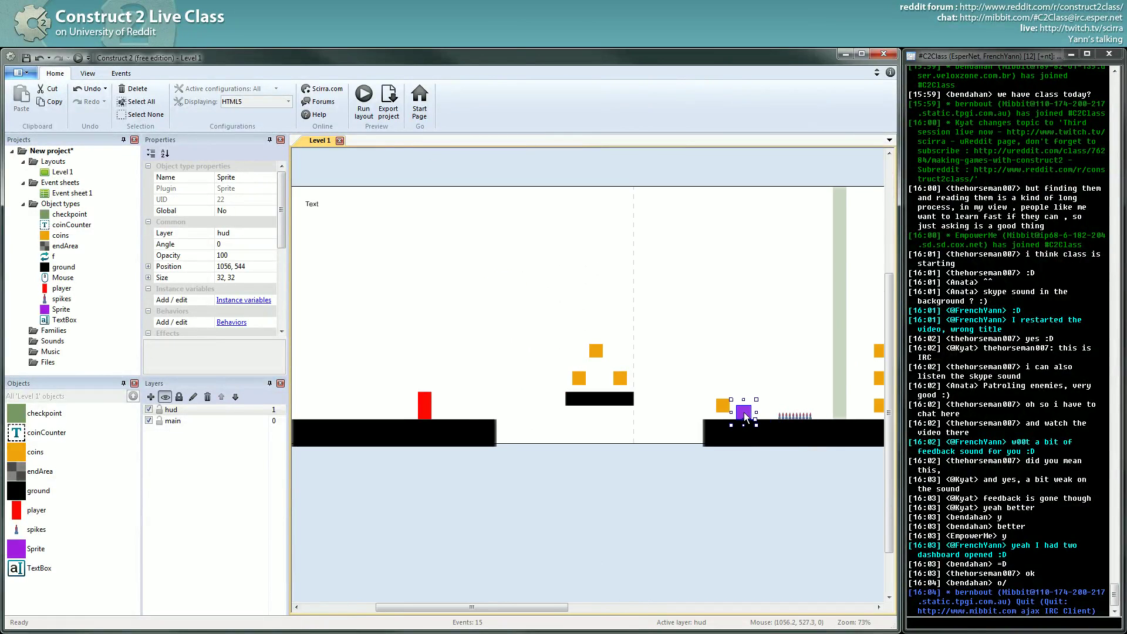
{"action": "middle_click_drag", "start_coordinate": [796, 415], "coordinate": [457, 426]}
{"action": "left_click", "coordinate": [348, 396]}
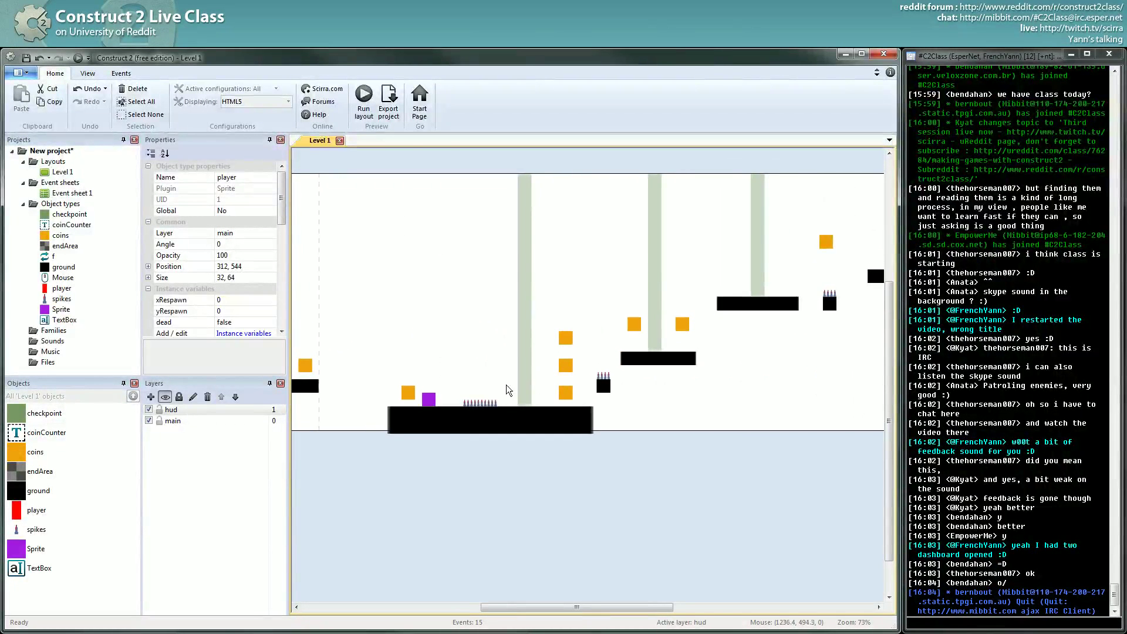
{"action": "left_click", "coordinate": [496, 403]}
{"action": "left_click", "coordinate": [624, 404]}
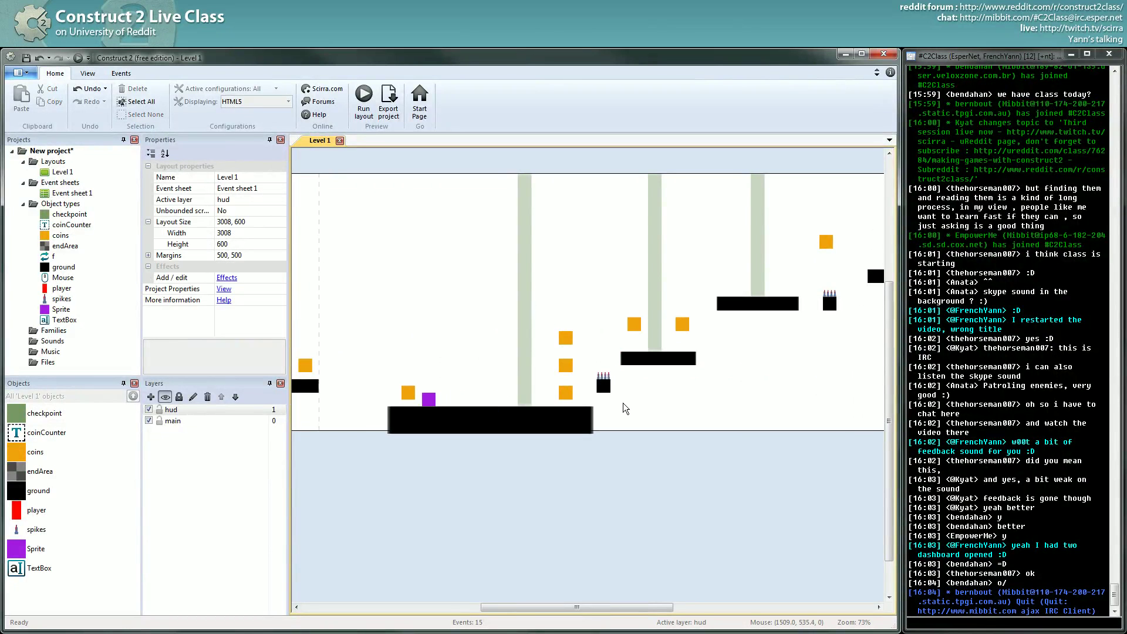
- Fine-tune the Sprite's position on the low platform to 1160, 544 and enlarge the Properties pane
{"action": "left_click_drag", "start_coordinate": [427, 404], "coordinate": [488, 402]}
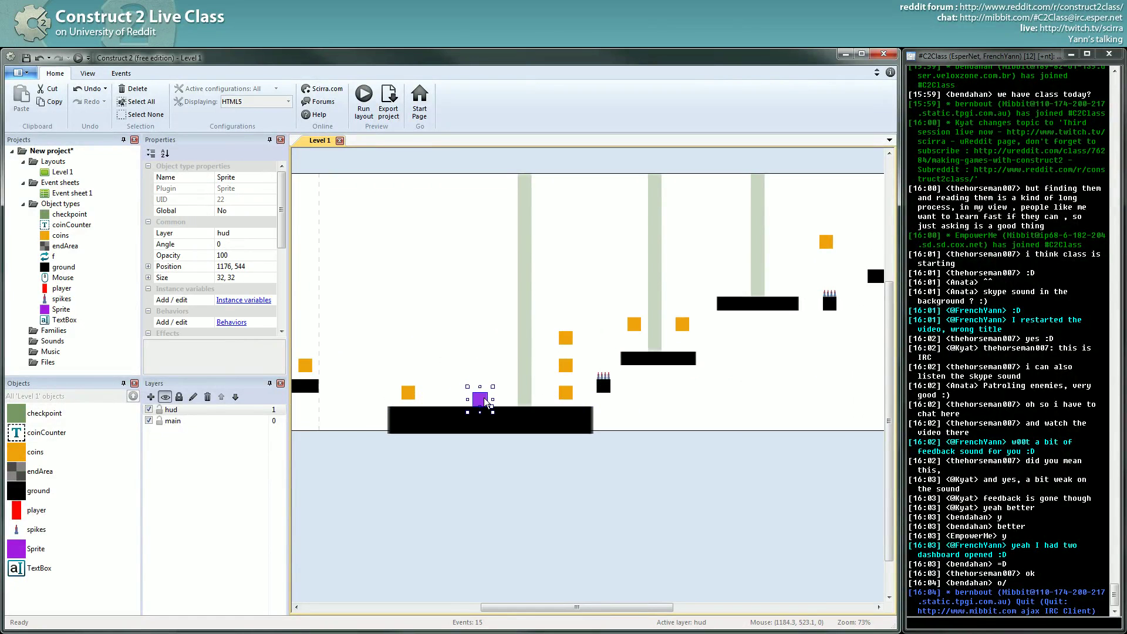
{"action": "middle_click_drag", "start_coordinate": [490, 401], "coordinate": [496, 388]}
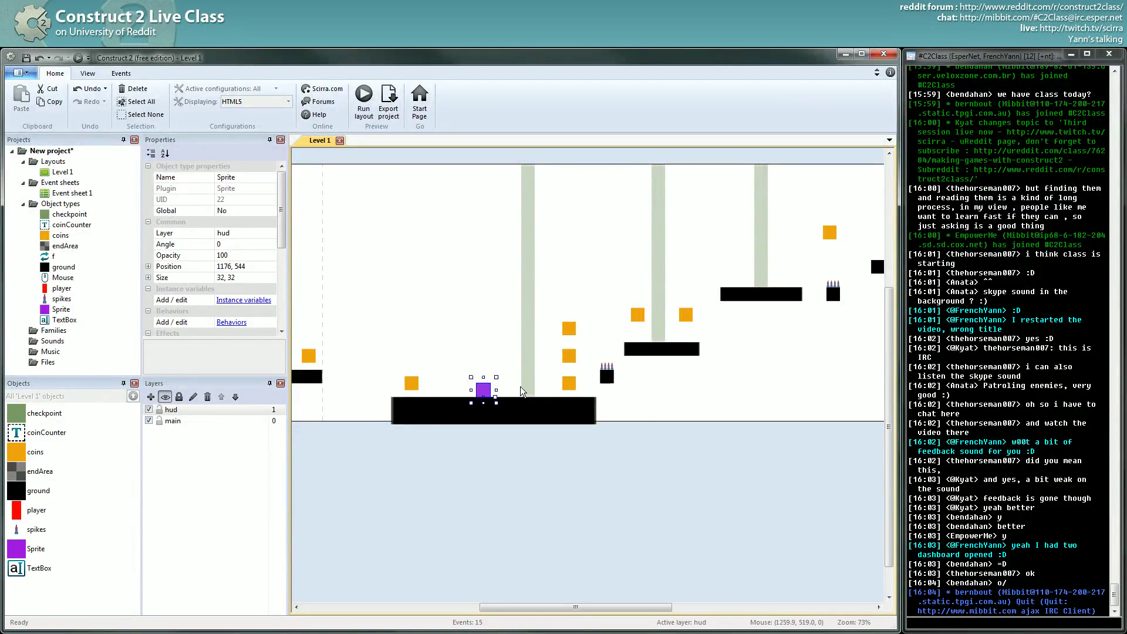
{"action": "left_click_drag", "start_coordinate": [487, 393], "coordinate": [512, 397]}
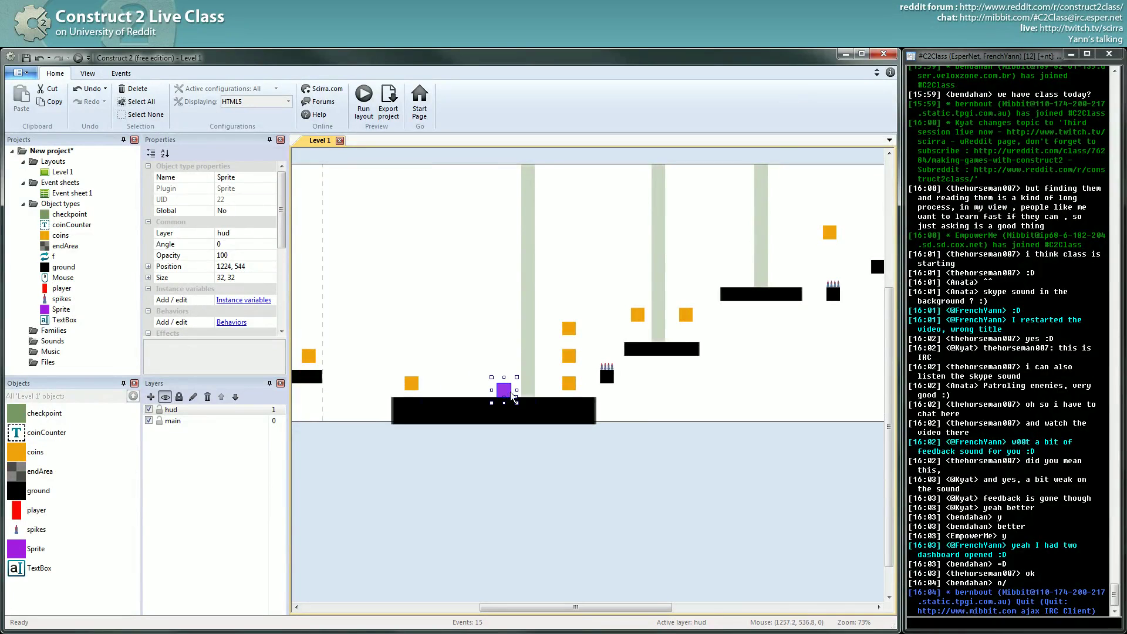
{"action": "middle_click_drag", "start_coordinate": [587, 393], "coordinate": [607, 395]}
{"action": "left_click_drag", "start_coordinate": [523, 392], "coordinate": [497, 397]}
{"action": "left_click", "coordinate": [563, 464]}
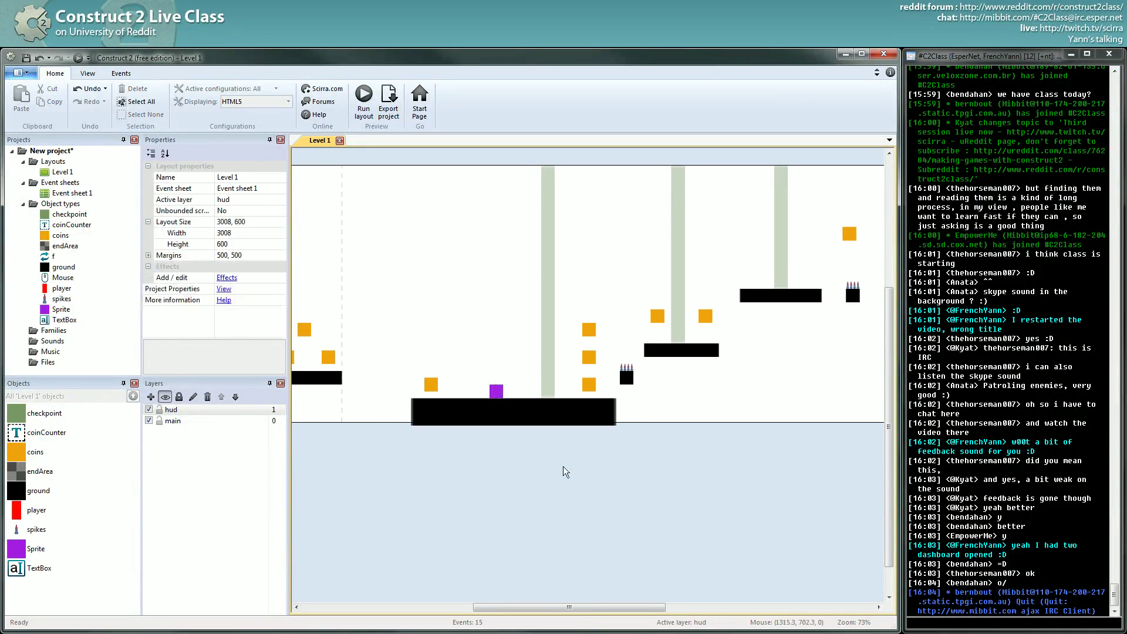
{"action": "left_click", "coordinate": [496, 390]}
{"action": "middle_click_drag", "start_coordinate": [547, 435], "coordinate": [556, 434]}
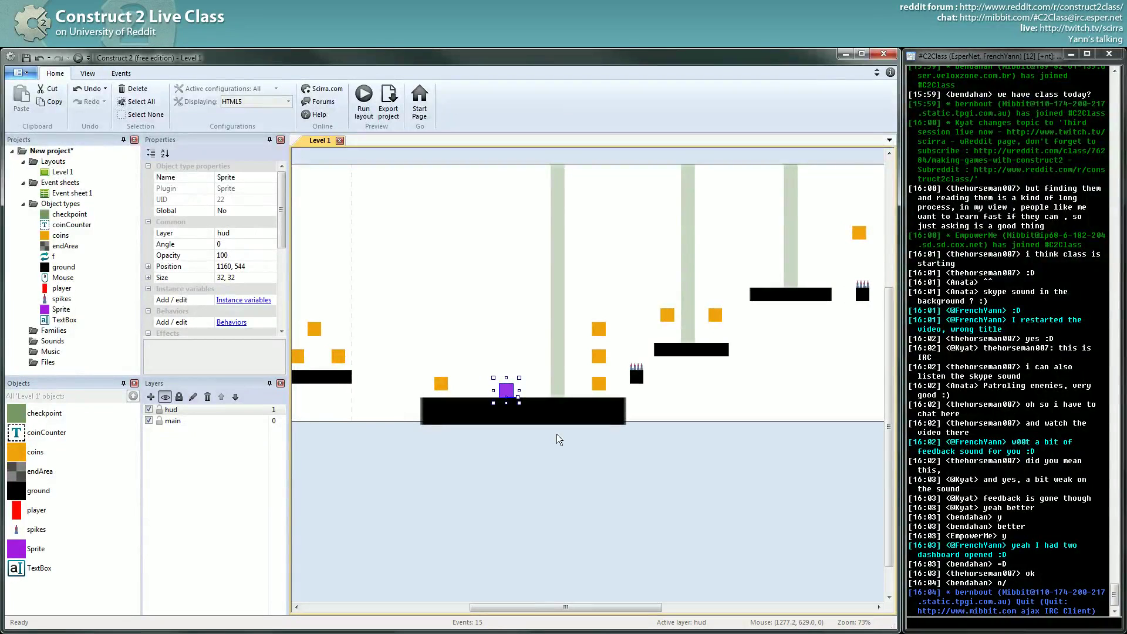
{"action": "middle_click_drag", "start_coordinate": [650, 397], "coordinate": [710, 385]}
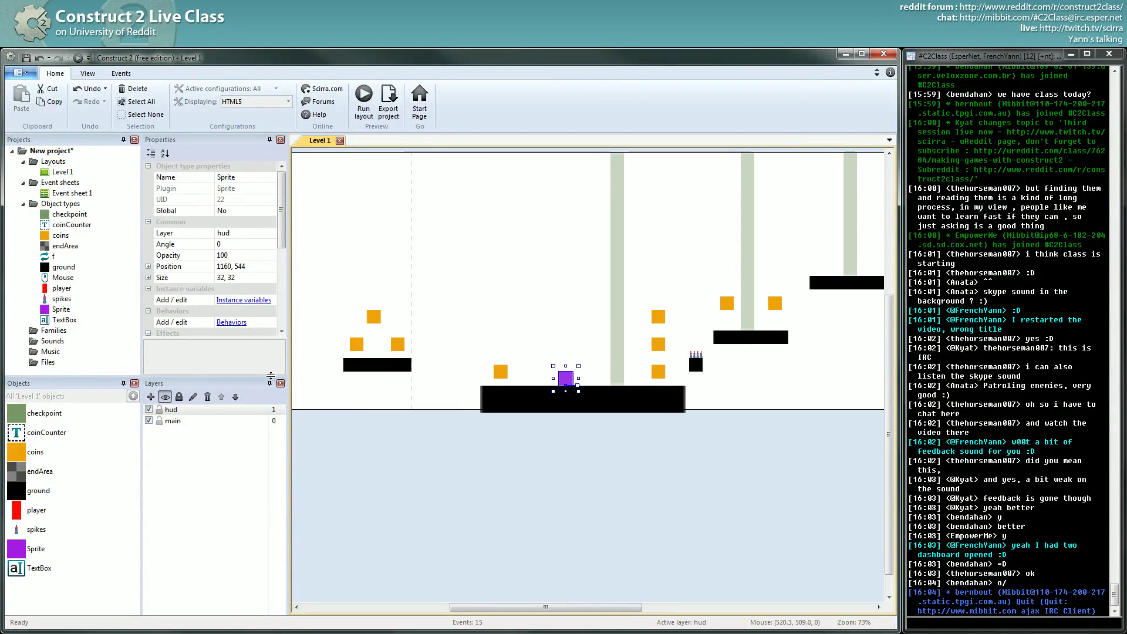
{"action": "left_click_drag", "start_coordinate": [267, 379], "coordinate": [261, 450]}
- Add a Sine behaviour to the purple Sprite
{"action": "left_click", "coordinate": [232, 322]}
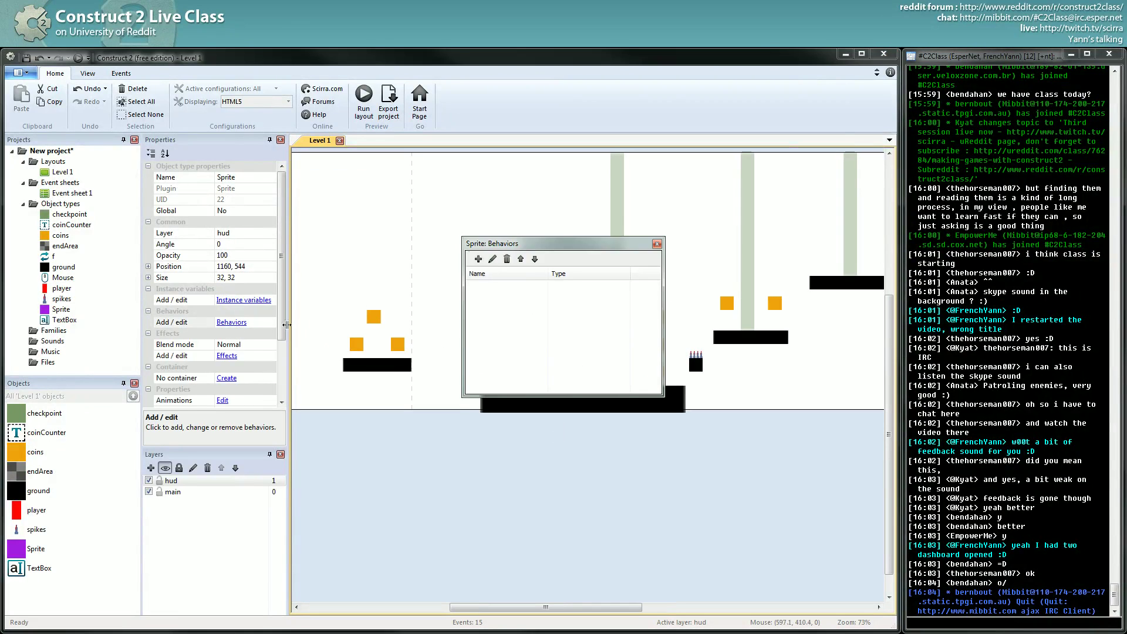
{"action": "left_click", "coordinate": [477, 259]}
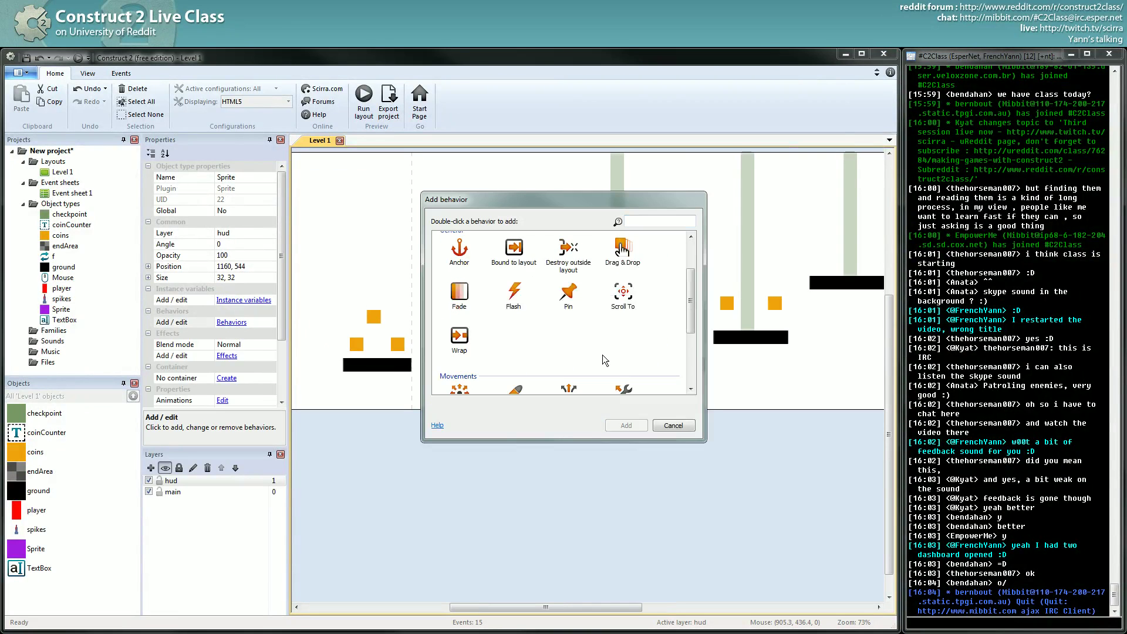
{"action": "scroll", "coordinate": [602, 355], "scroll_direction": "down", "scroll_amount": 1}
{"action": "scroll", "coordinate": [602, 354], "scroll_direction": "down", "scroll_amount": 3}
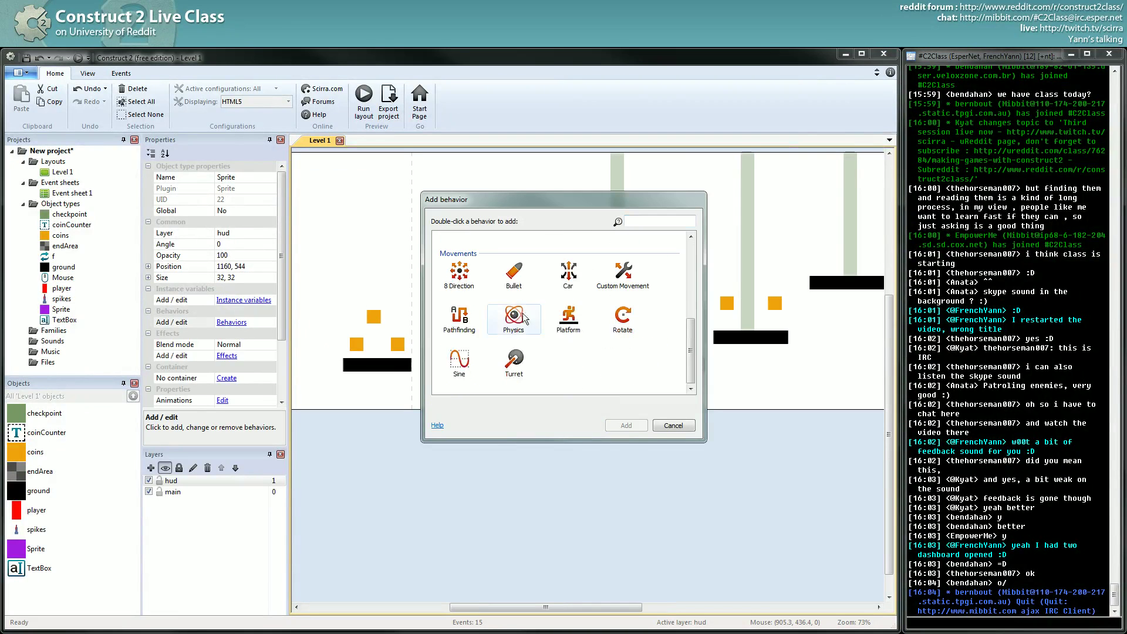
{"action": "left_click", "coordinate": [462, 368]}
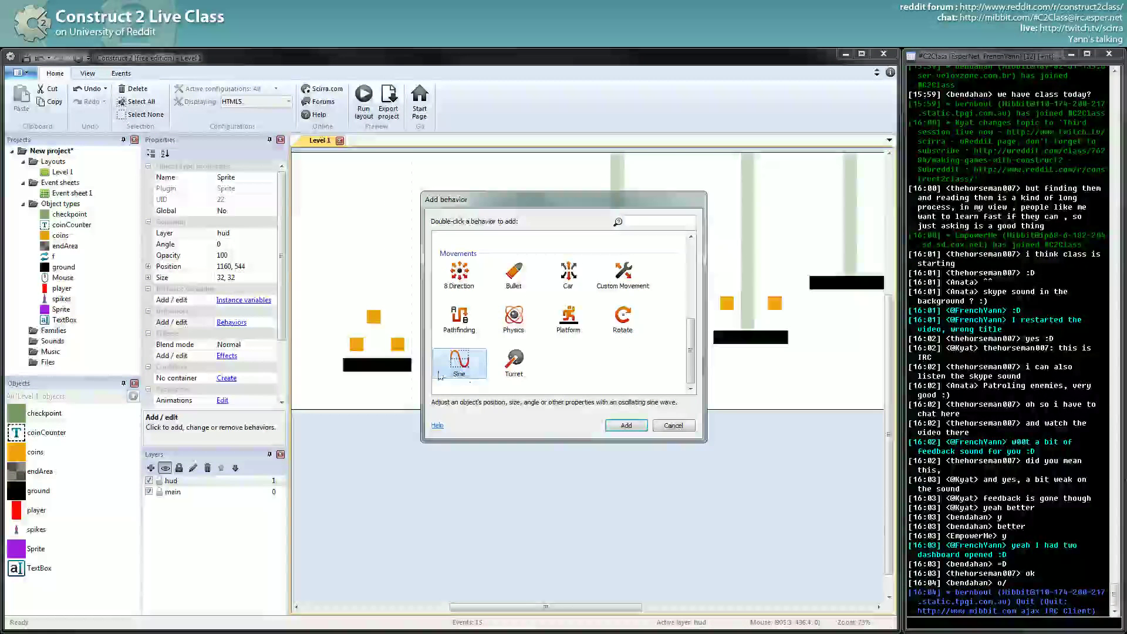
{"action": "double_click", "coordinate": [459, 368]}
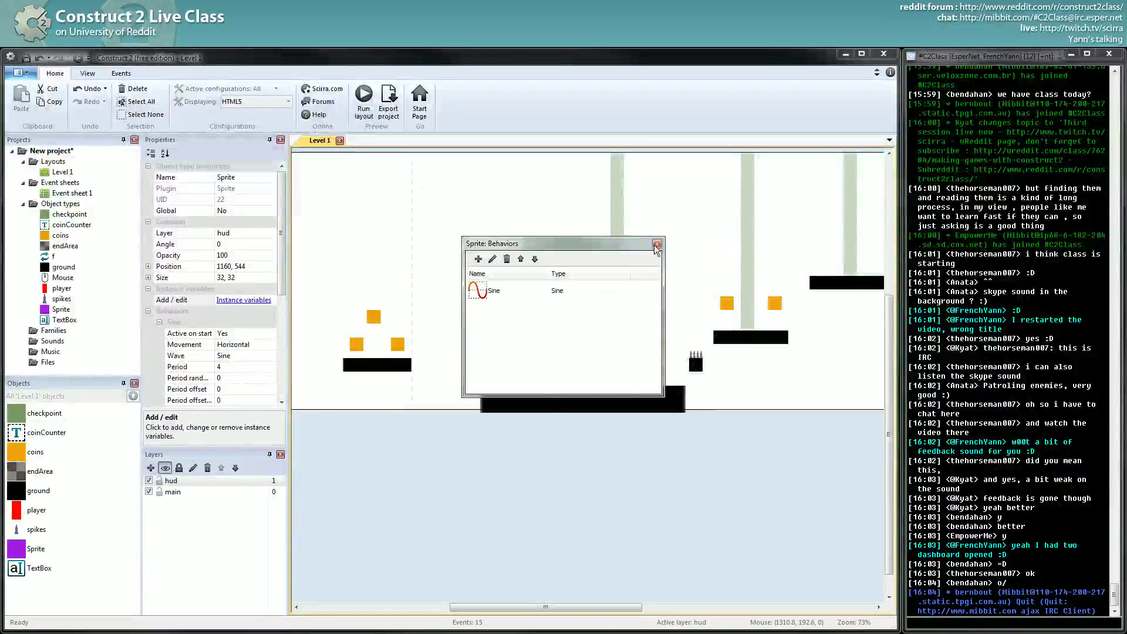
{"action": "left_click", "coordinate": [657, 244]}
- Move the purple Sprite onto the first platform beside the red player and run a preview
{"action": "scroll", "coordinate": [563, 461], "scroll_direction": "left", "scroll_amount": 2}
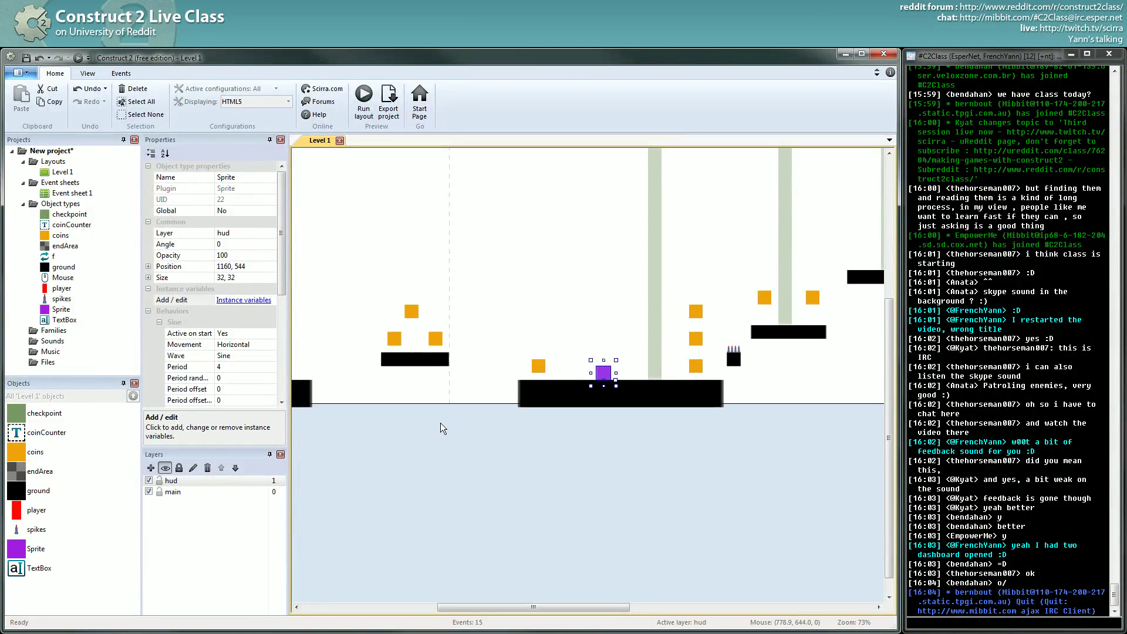
{"action": "mouse_move", "coordinate": [616, 371]}
{"action": "left_mouse_down"}
{"action": "mouse_move", "coordinate": [586, 372]}
{"action": "mouse_move", "coordinate": [603, 372]}
{"action": "left_mouse_up"}
{"action": "scroll", "coordinate": [661, 373], "scroll_direction": "left", "scroll_amount": 10}
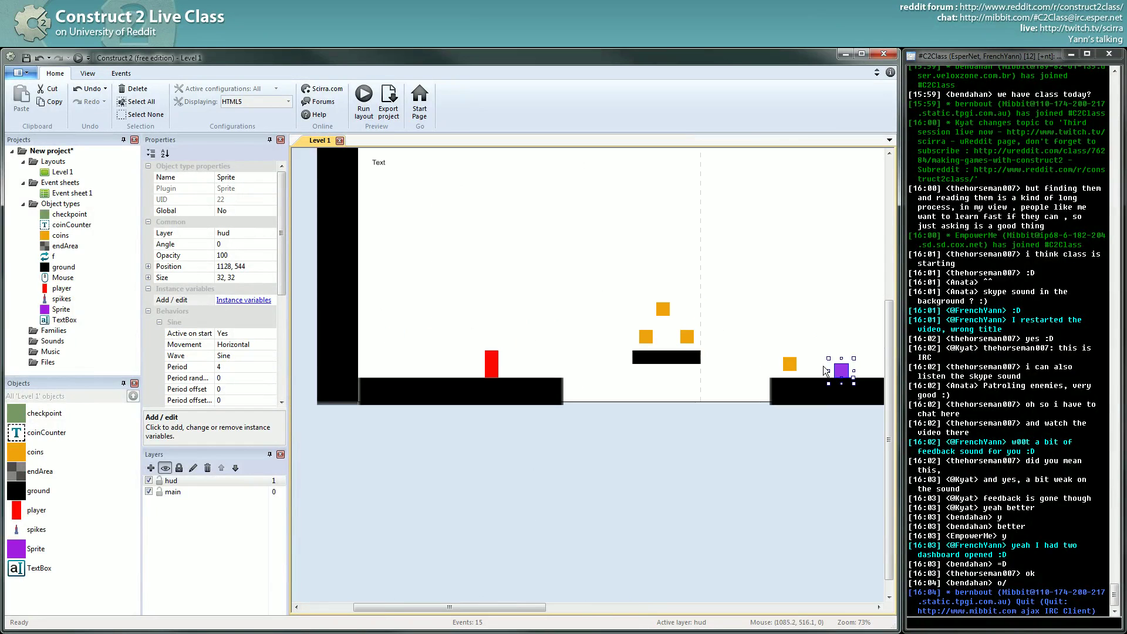
{"action": "left_click_drag", "start_coordinate": [850, 375], "coordinate": [385, 369]}
{"action": "left_click_drag", "start_coordinate": [536, 371], "coordinate": [476, 370]}
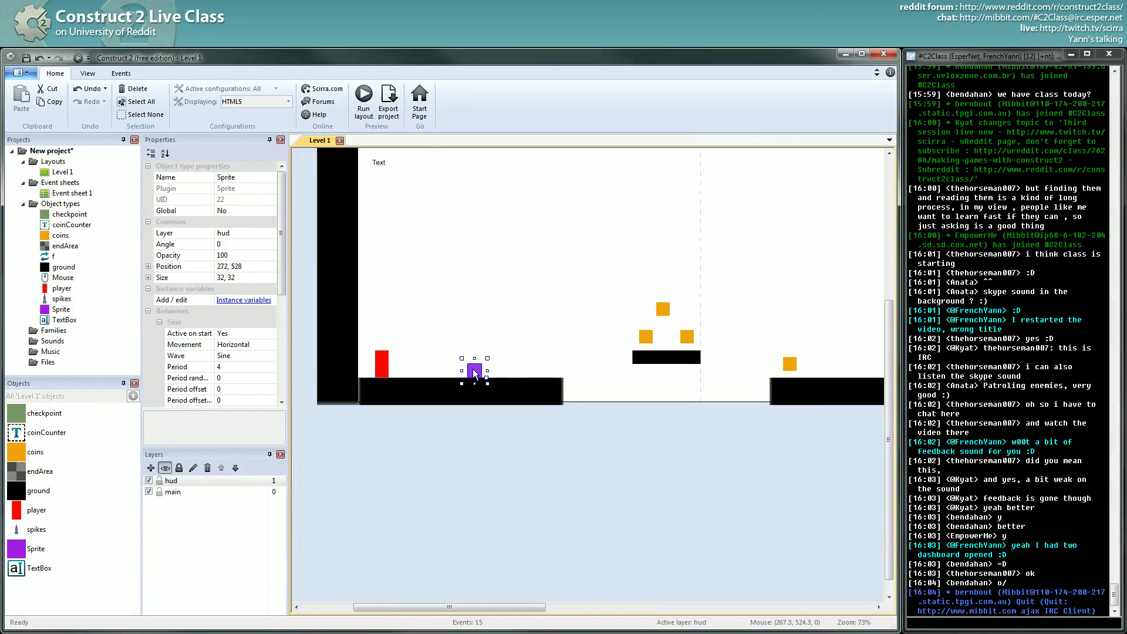
{"action": "middle_click_drag", "start_coordinate": [477, 368], "coordinate": [552, 368]}
{"action": "left_click", "coordinate": [78, 58]}
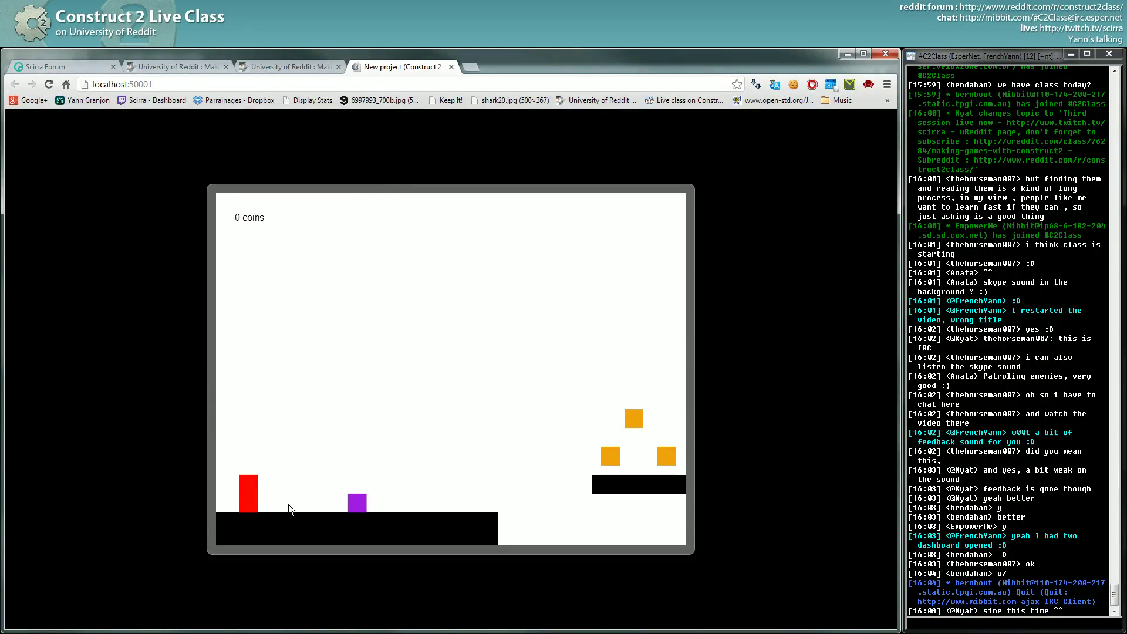
- Return from the browser preview to the Construct 2 editor
{"action": "key", "text": "alt+Tab"}
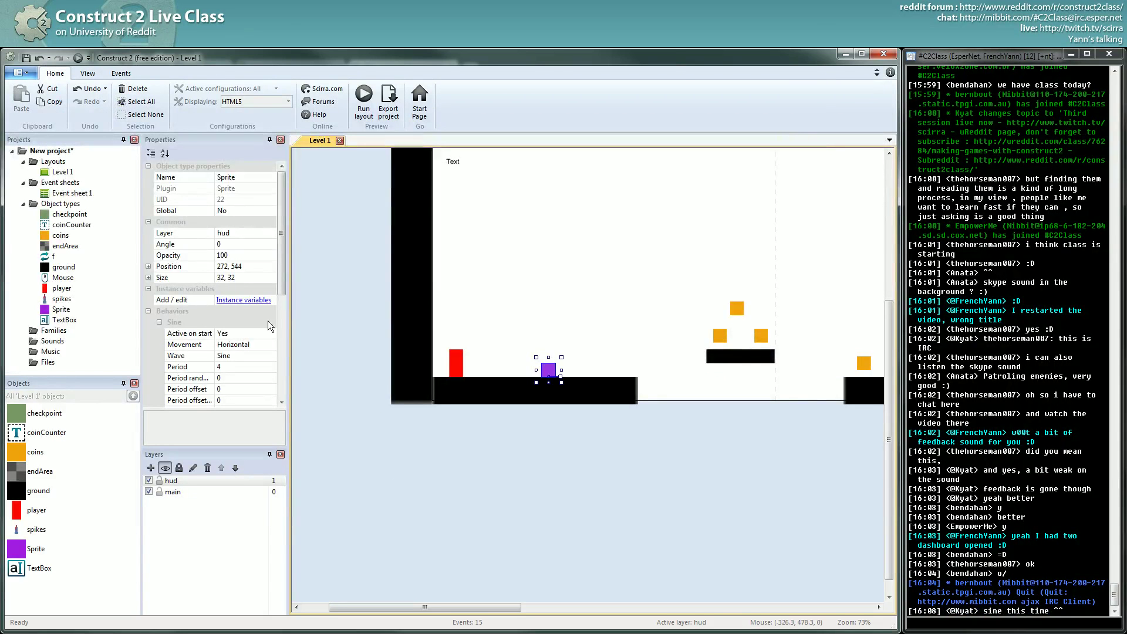
{"action": "left_click_drag", "start_coordinate": [281, 290], "coordinate": [283, 311]}
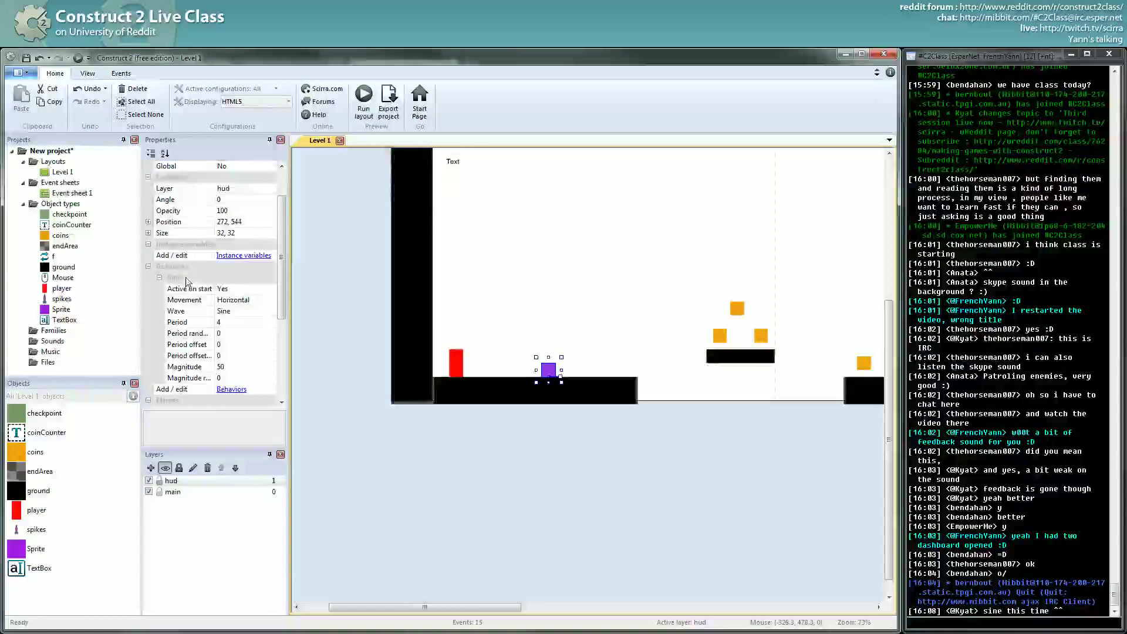
{"action": "left_click", "coordinate": [271, 311]}
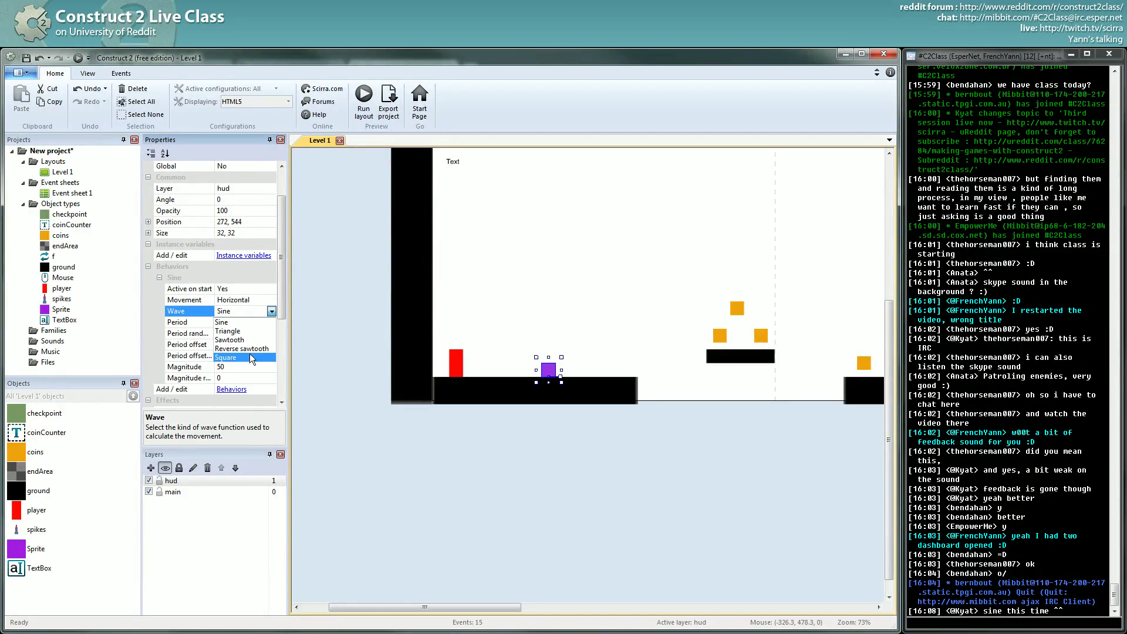
{"action": "left_click", "coordinate": [432, 628]}
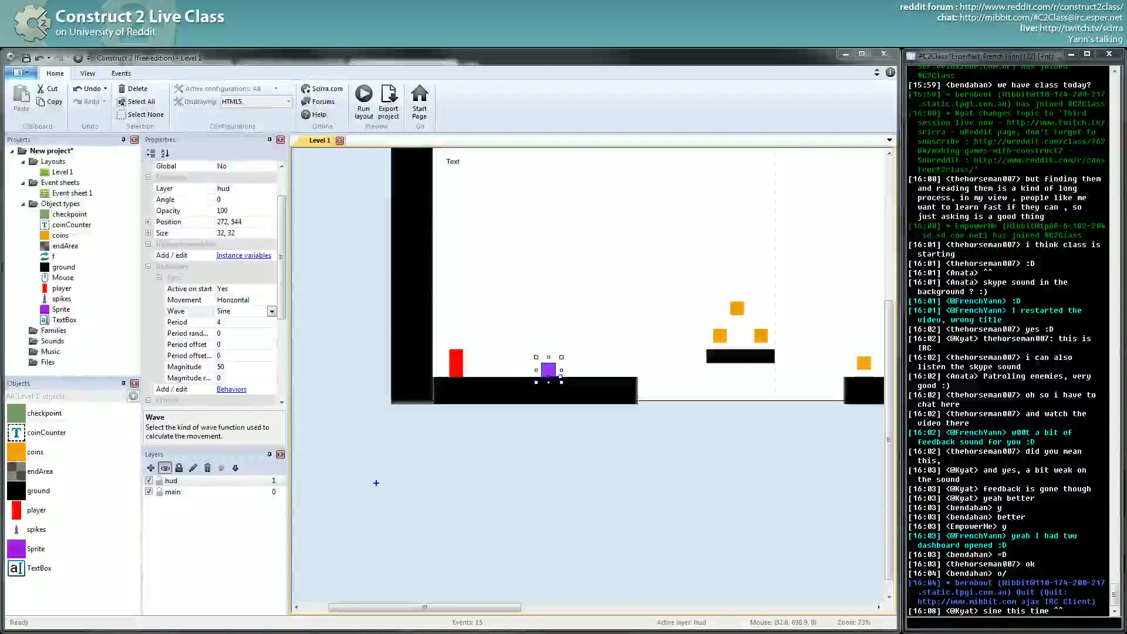
{"action": "left_click_drag", "start_coordinate": [404, 500], "coordinate": [494, 503]}
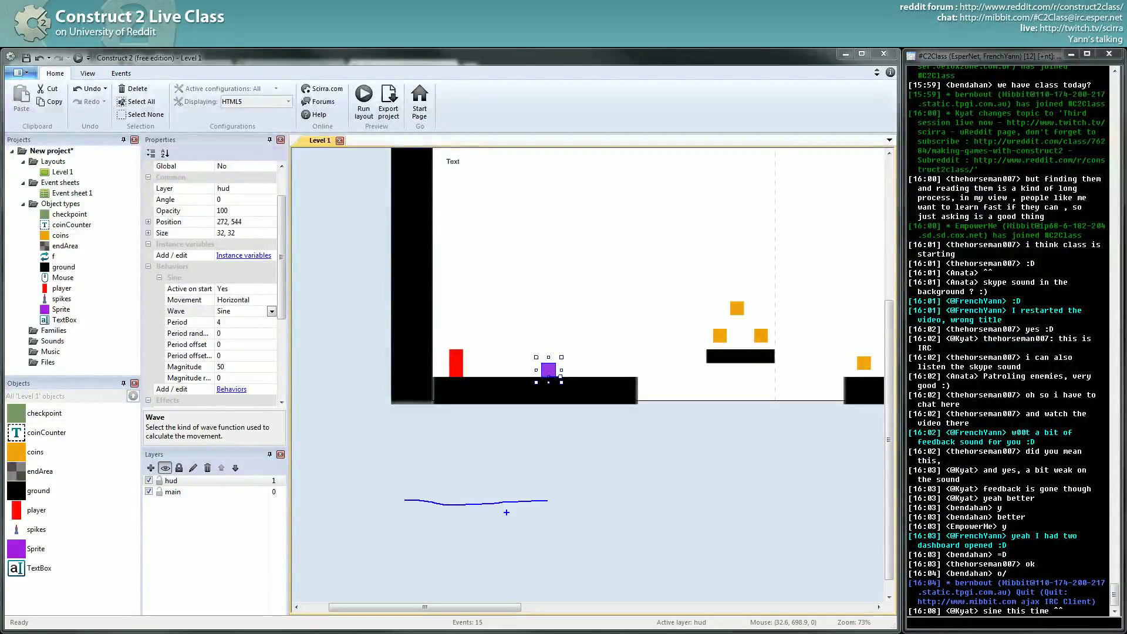
{"action": "key", "text": "e"}
{"action": "mouse_move", "coordinate": [405, 490]}
{"action": "left_mouse_down"}
{"action": "mouse_move", "coordinate": [524, 502]}
{"action": "mouse_move", "coordinate": [631, 490]}
{"action": "left_mouse_up"}
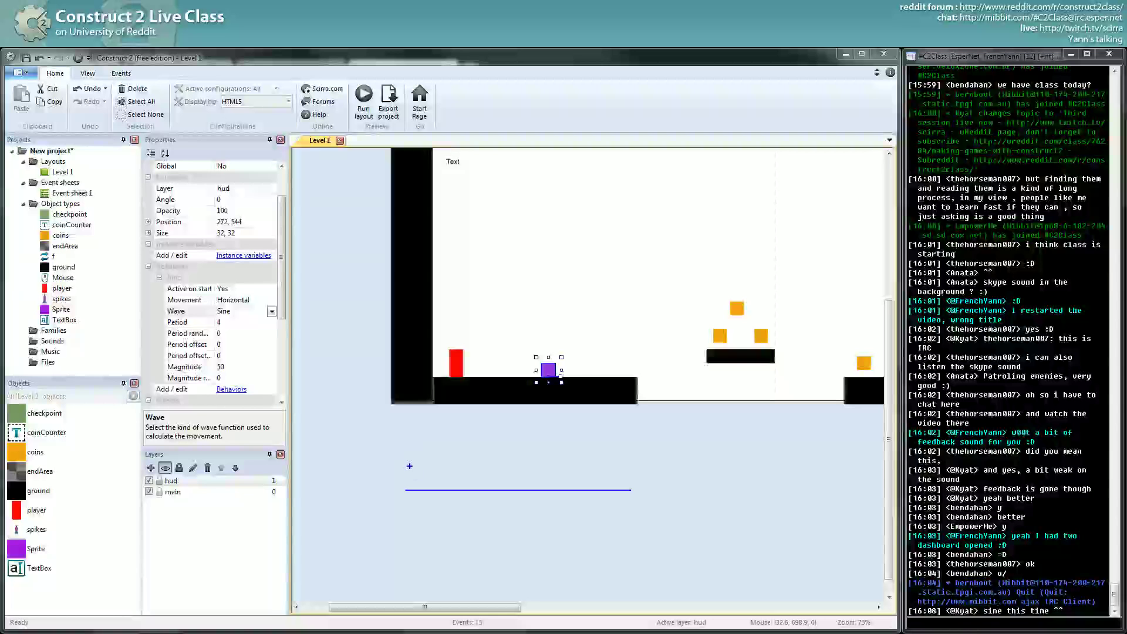
{"action": "left_click_drag", "start_coordinate": [406, 464], "coordinate": [437, 513]}
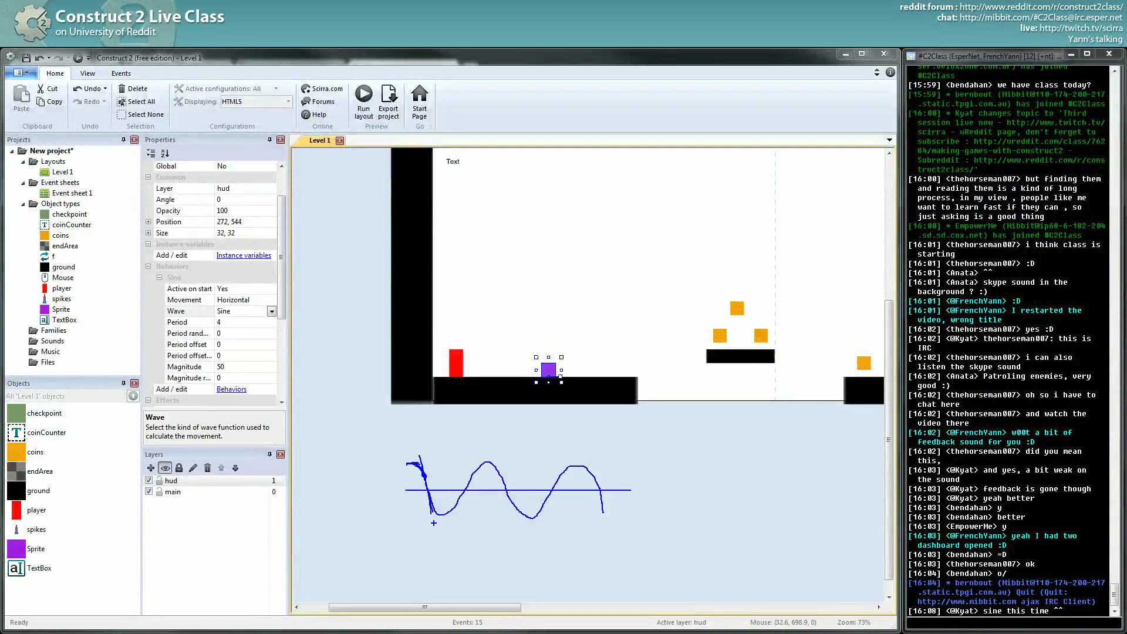
{"action": "left_click_drag", "start_coordinate": [433, 522], "coordinate": [421, 461]}
{"action": "left_click_drag", "start_coordinate": [398, 458], "coordinate": [428, 470]}
{"action": "mouse_move", "coordinate": [526, 306]}
{"action": "left_mouse_down"}
{"action": "mouse_move", "coordinate": [614, 304]}
{"action": "mouse_move", "coordinate": [506, 298]}
{"action": "mouse_move", "coordinate": [614, 292]}
{"action": "mouse_move", "coordinate": [579, 273]}
{"action": "mouse_move", "coordinate": [617, 280]}
{"action": "left_mouse_up"}
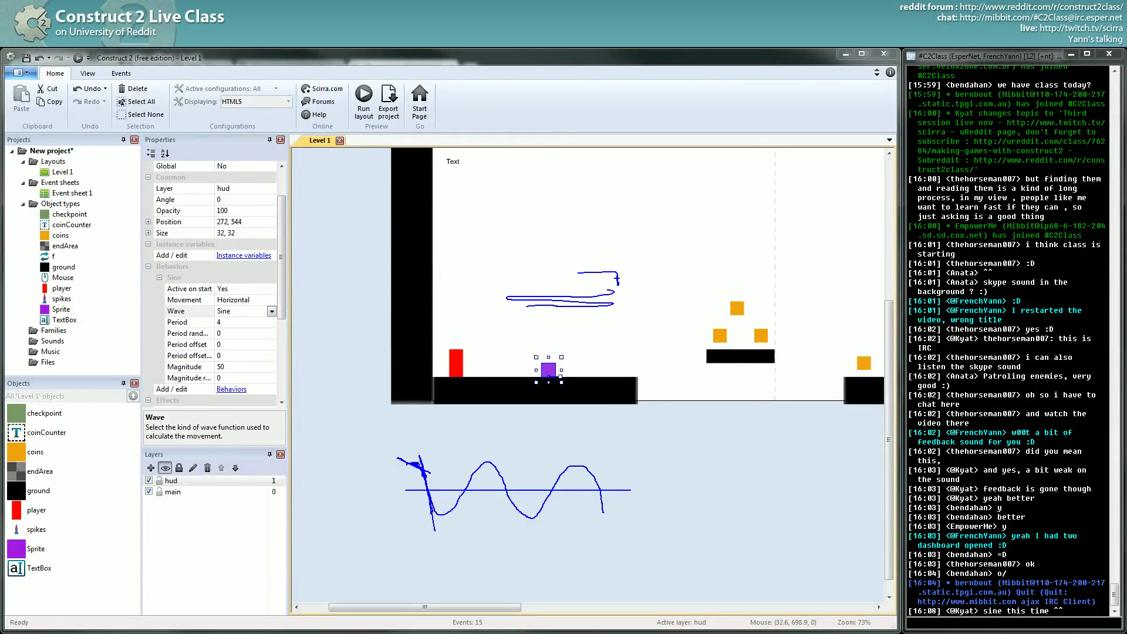
{"action": "left_click_drag", "start_coordinate": [527, 269], "coordinate": [500, 287]}
{"action": "key", "text": "Escape"}
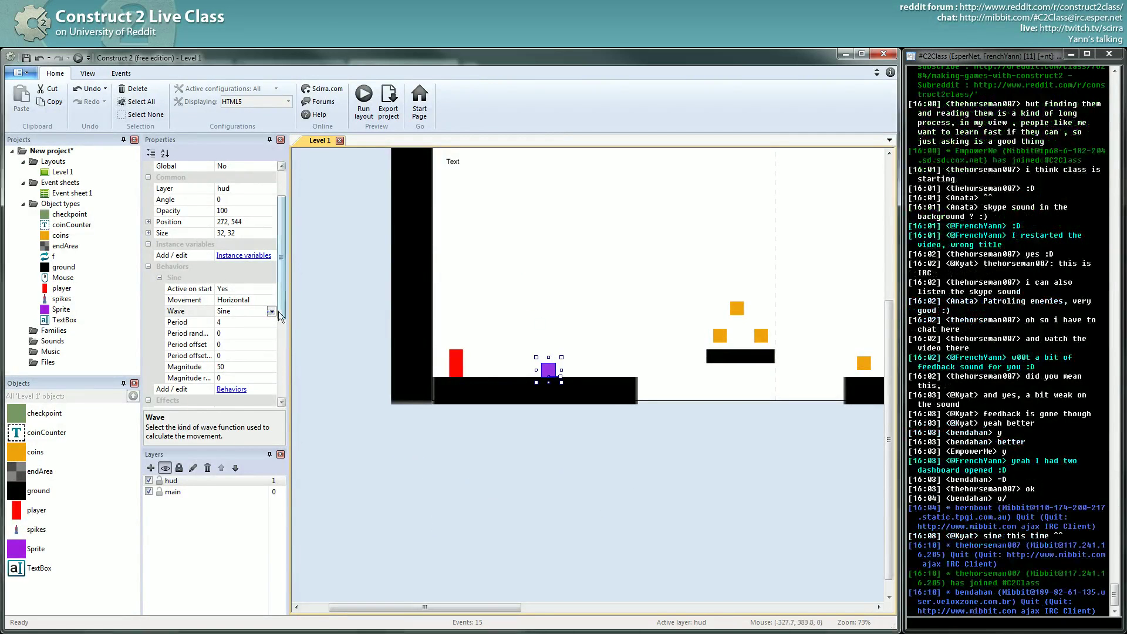
- Set the purple Sprite's Sine Wave property to Triangle
{"action": "left_click", "coordinate": [271, 311]}
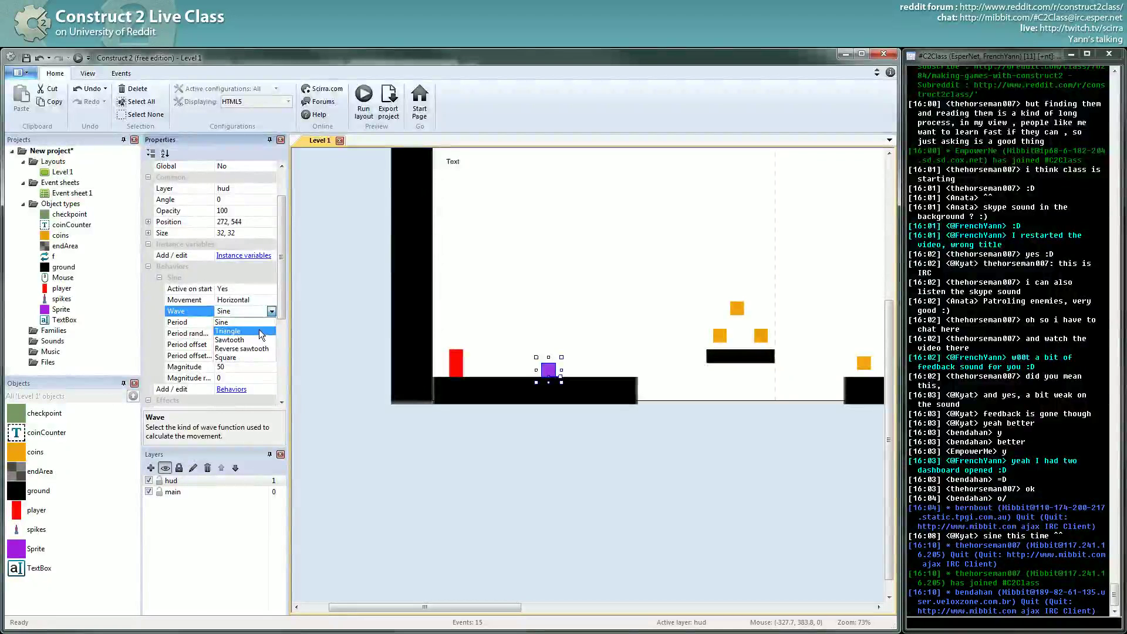
{"action": "left_click", "coordinate": [260, 332]}
{"action": "left_click", "coordinate": [435, 480]}
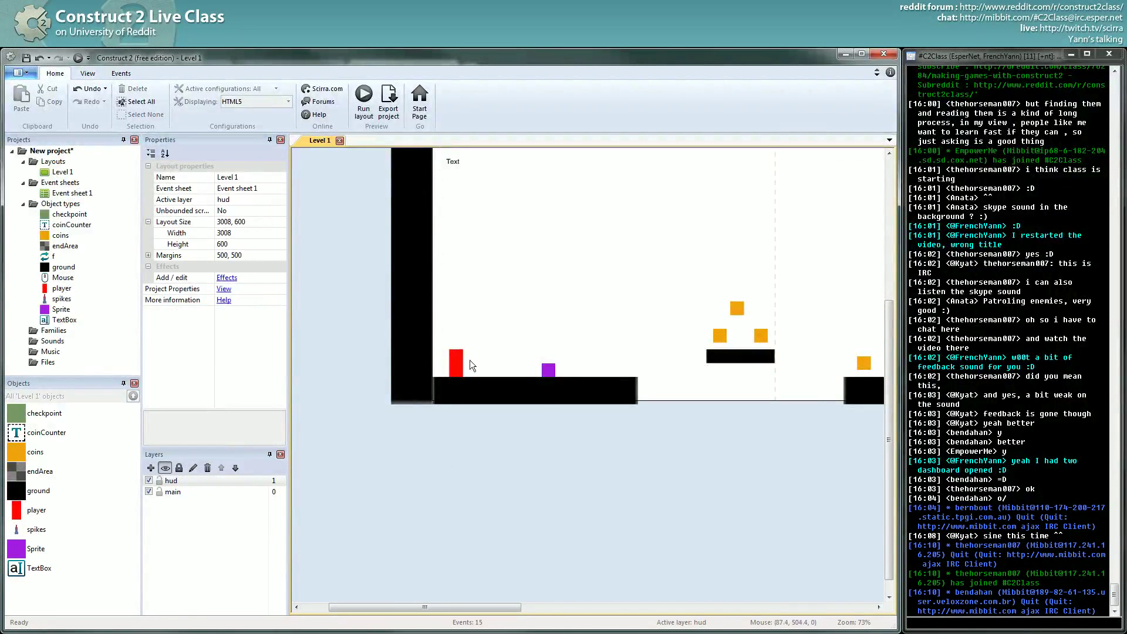
{"action": "left_click", "coordinate": [548, 370]}
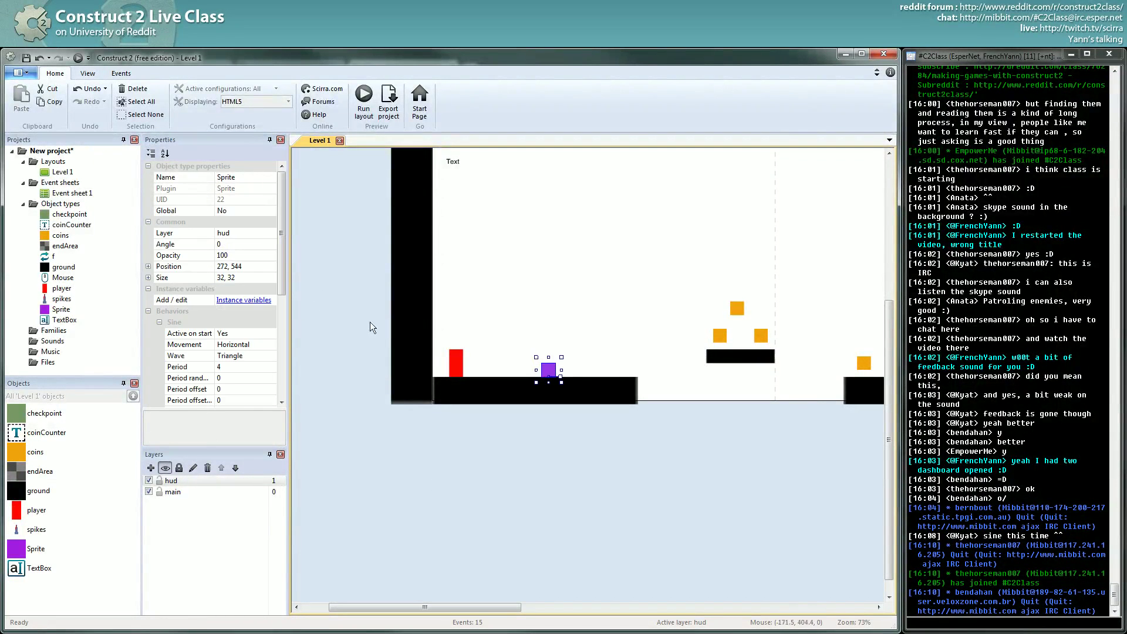
{"action": "left_click", "coordinate": [271, 356]}
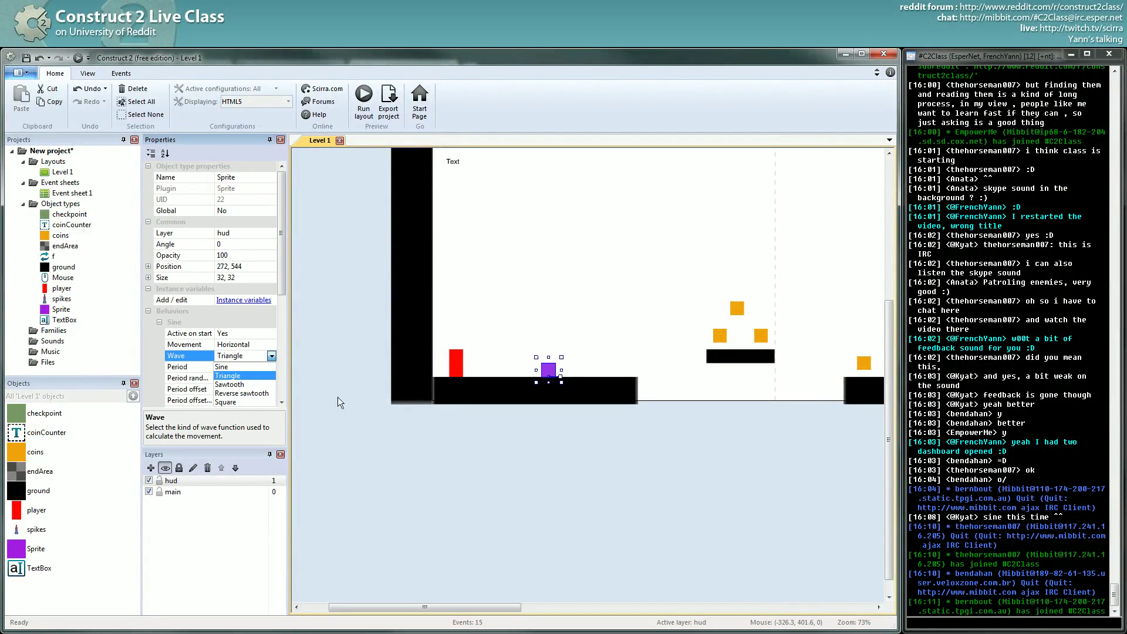
{"action": "left_click", "coordinate": [446, 499]}
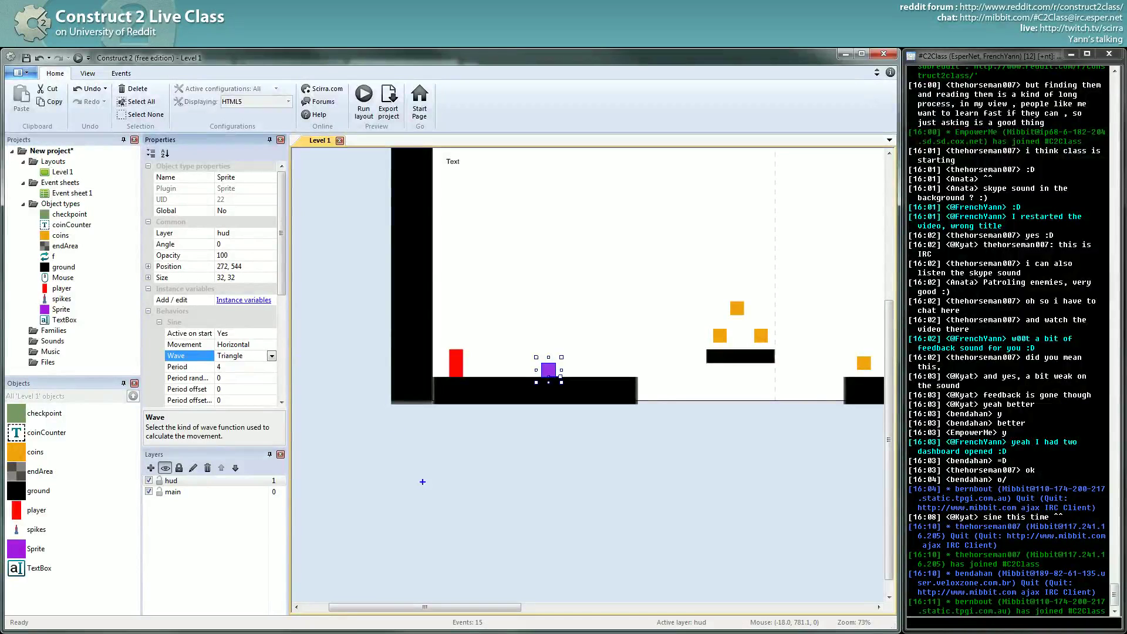
{"action": "mouse_move", "coordinate": [405, 500]}
{"action": "left_mouse_down"}
{"action": "mouse_move", "coordinate": [440, 450]}
{"action": "mouse_move", "coordinate": [436, 498]}
{"action": "mouse_move", "coordinate": [480, 447]}
{"action": "mouse_move", "coordinate": [469, 502]}
{"action": "mouse_move", "coordinate": [507, 455]}
{"action": "mouse_move", "coordinate": [510, 496]}
{"action": "left_mouse_up"}
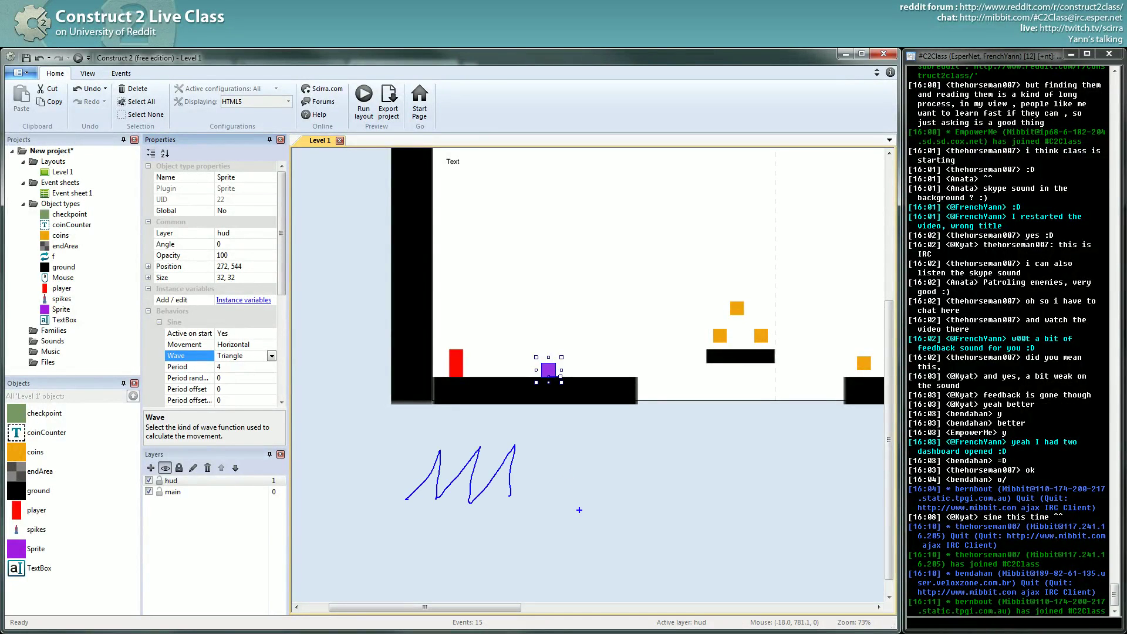
{"action": "mouse_move", "coordinate": [579, 509]}
{"action": "left_mouse_down"}
{"action": "mouse_move", "coordinate": [610, 456]}
{"action": "mouse_move", "coordinate": [634, 503]}
{"action": "mouse_move", "coordinate": [674, 456]}
{"action": "mouse_move", "coordinate": [695, 502]}
{"action": "mouse_move", "coordinate": [732, 456]}
{"action": "mouse_move", "coordinate": [759, 499]}
{"action": "left_mouse_up"}
{"action": "left_click_drag", "start_coordinate": [565, 487], "coordinate": [753, 490]}
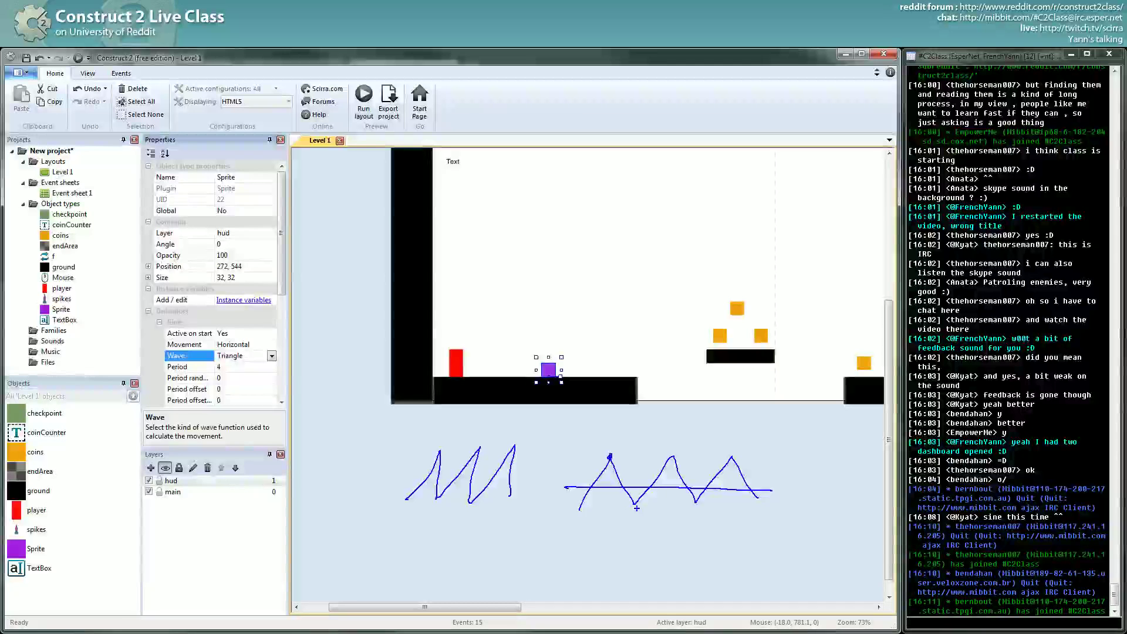
{"action": "left_click", "coordinate": [634, 504]}
{"action": "left_click", "coordinate": [676, 452]}
{"action": "left_click", "coordinate": [697, 504]}
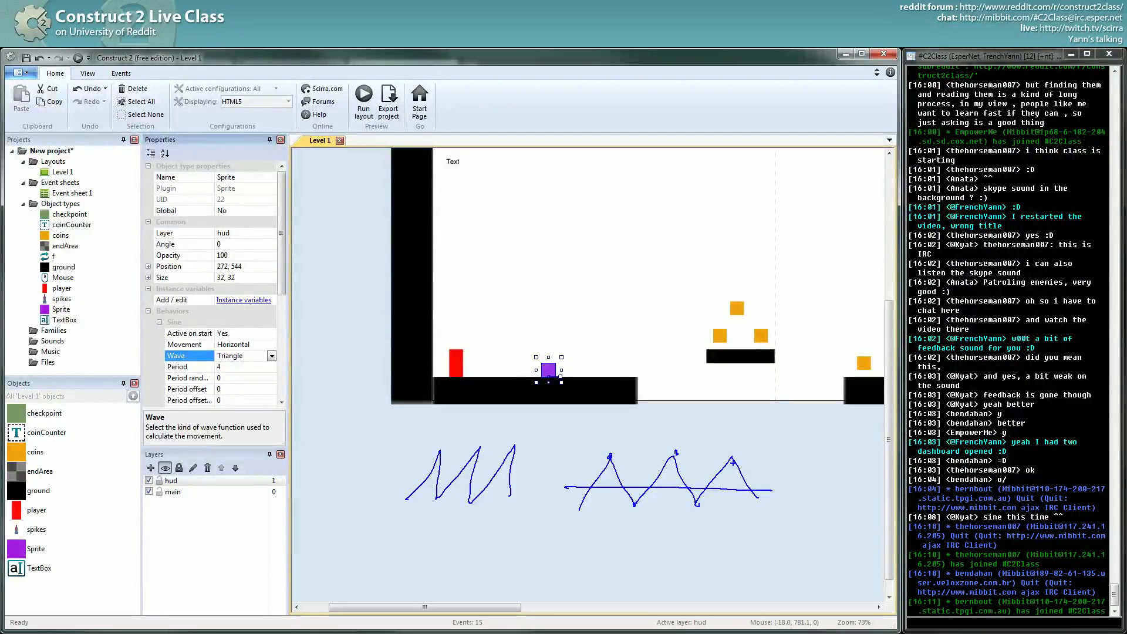
{"action": "left_click", "coordinate": [732, 456]}
{"action": "left_click_drag", "start_coordinate": [405, 499], "coordinate": [439, 451]}
{"action": "mouse_move", "coordinate": [400, 501]}
{"action": "left_mouse_down"}
{"action": "mouse_move", "coordinate": [436, 442]}
{"action": "mouse_move", "coordinate": [428, 509]}
{"action": "left_mouse_up"}
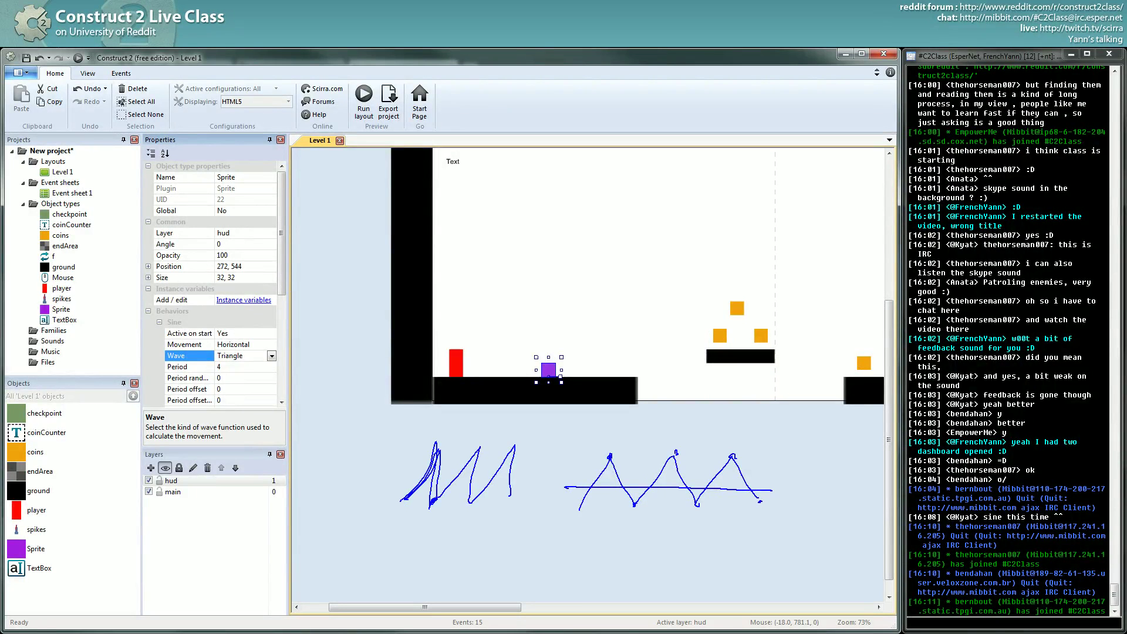
{"action": "mouse_move", "coordinate": [437, 498]}
{"action": "left_mouse_down"}
{"action": "mouse_move", "coordinate": [487, 441]}
{"action": "mouse_move", "coordinate": [464, 498]}
{"action": "left_mouse_up"}
{"action": "key", "text": "Escape"}
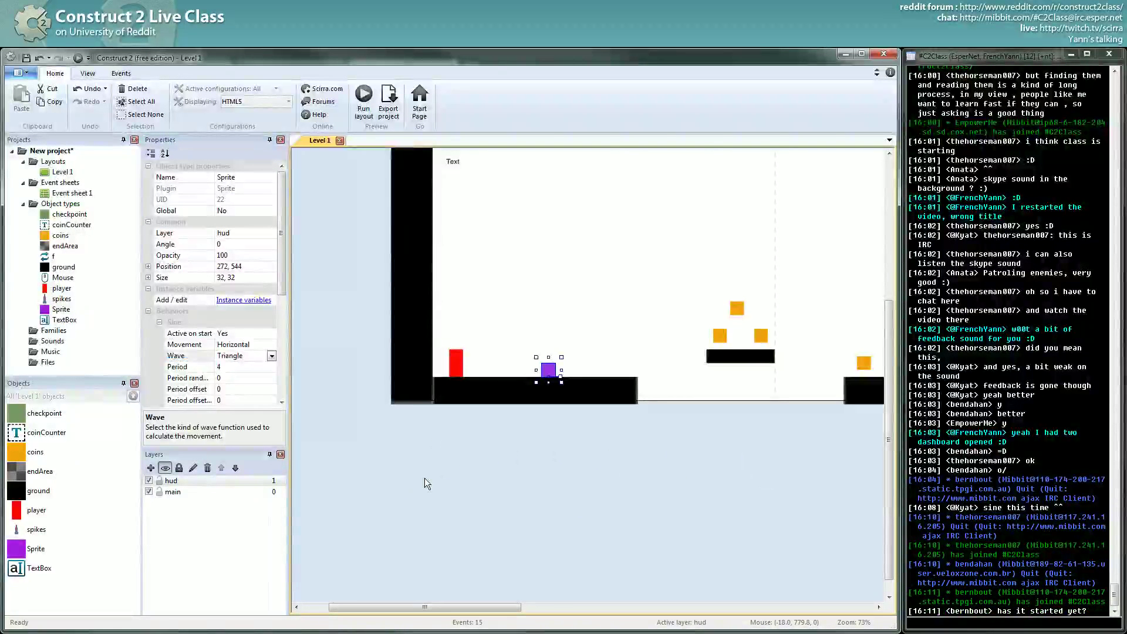
- Preview the level with the Triangle wave and return to the editor
{"action": "left_click", "coordinate": [271, 356]}
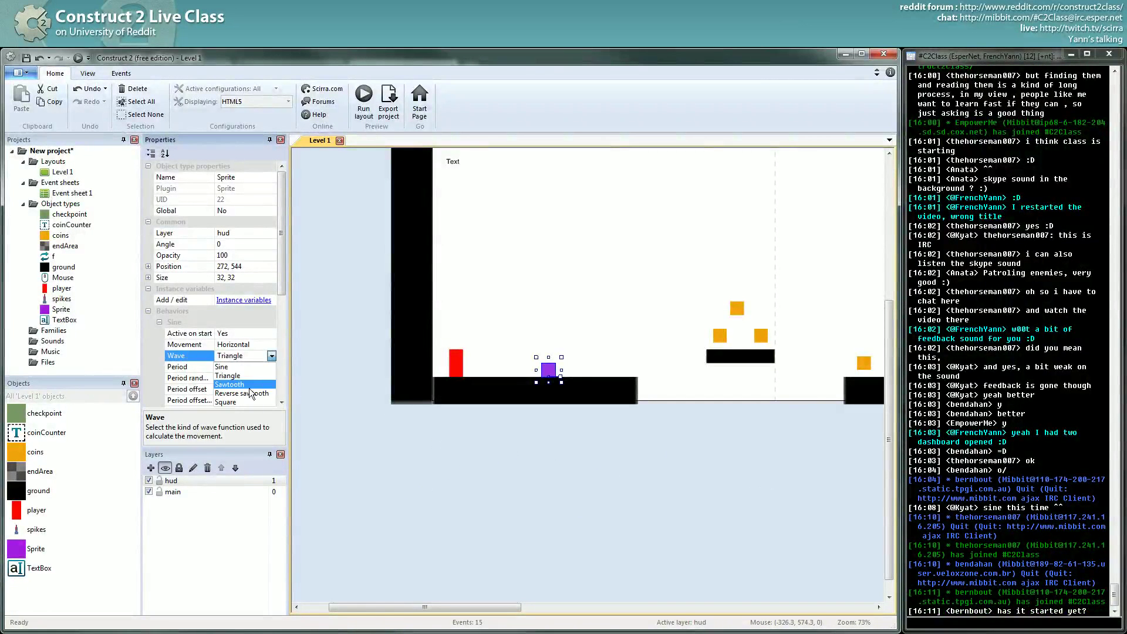
{"action": "left_click", "coordinate": [235, 375]}
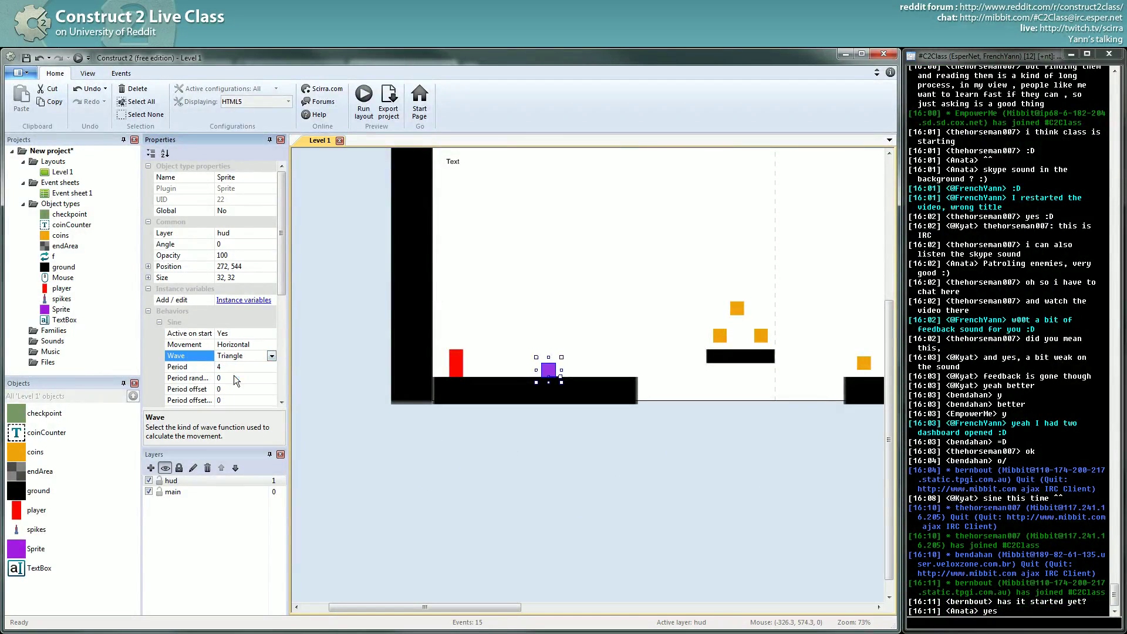
{"action": "key", "text": "F5"}
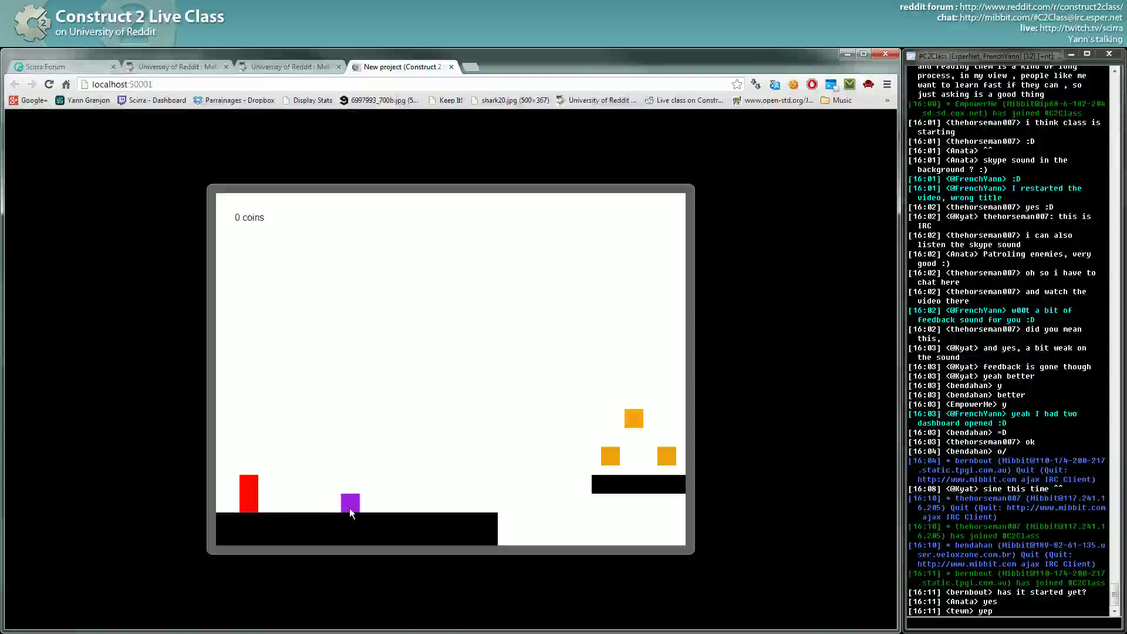
{"action": "key", "text": "alt+Tab"}
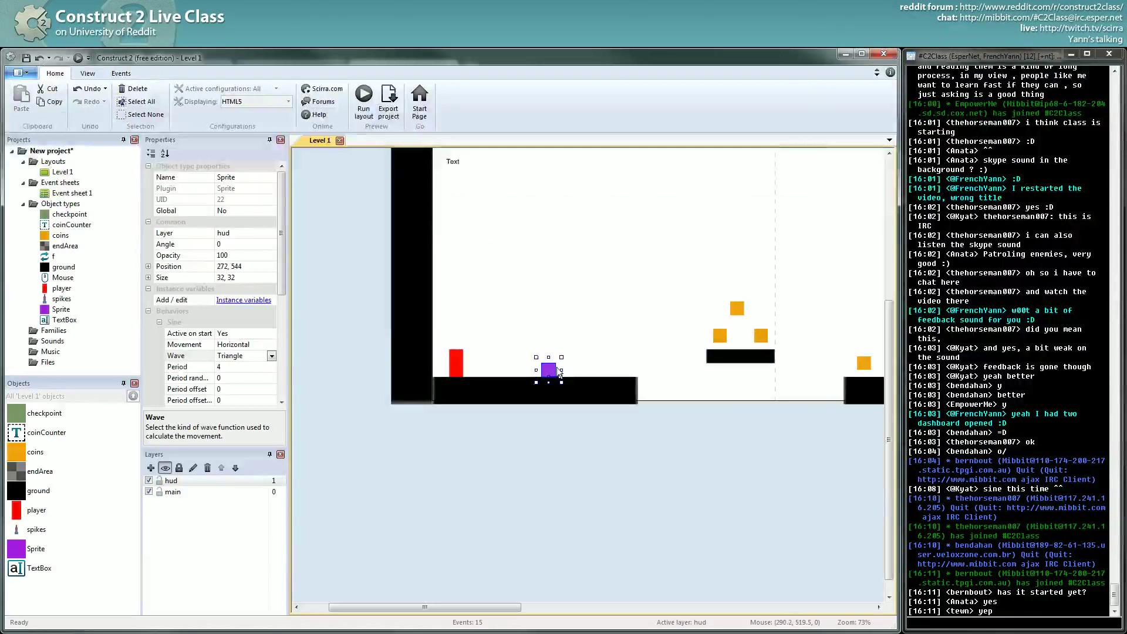
- Switch the enemy's wave to Sawtooth, preview it, and return to the editor
{"action": "left_click", "coordinate": [272, 355]}
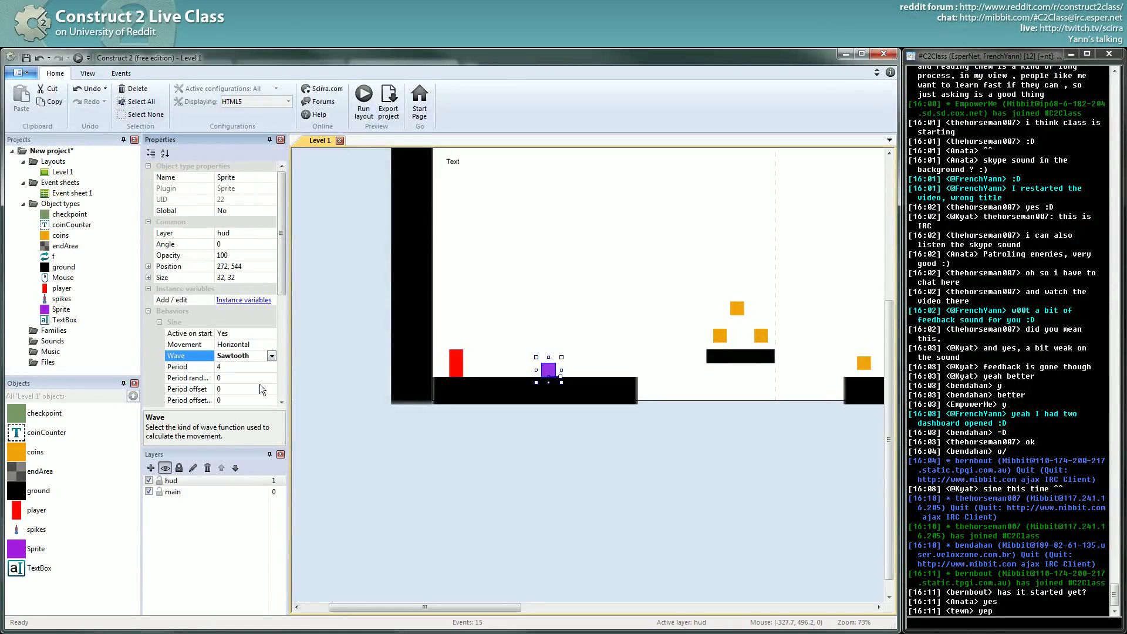
{"action": "left_click", "coordinate": [260, 384]}
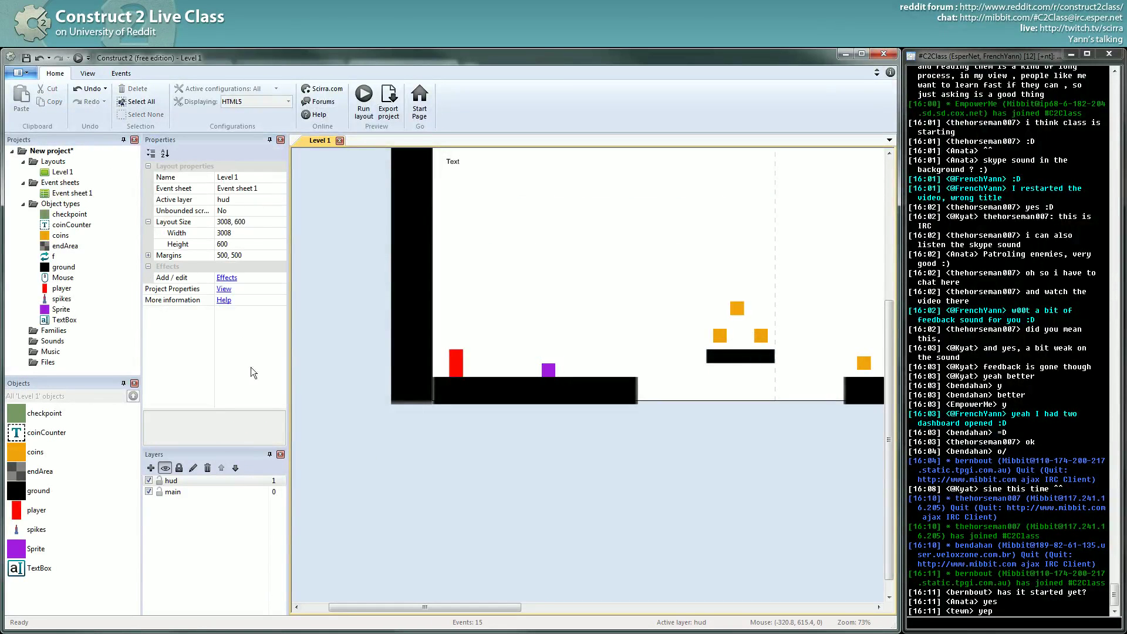
{"action": "left_click", "coordinate": [77, 57]}
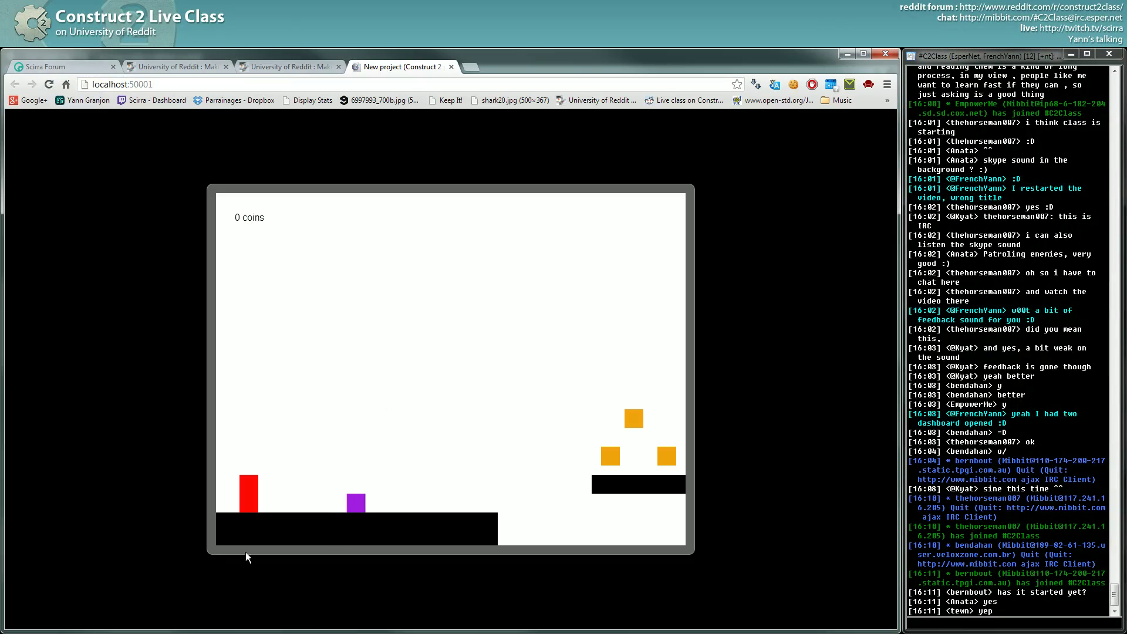
{"action": "key", "text": "alt+Tab"}
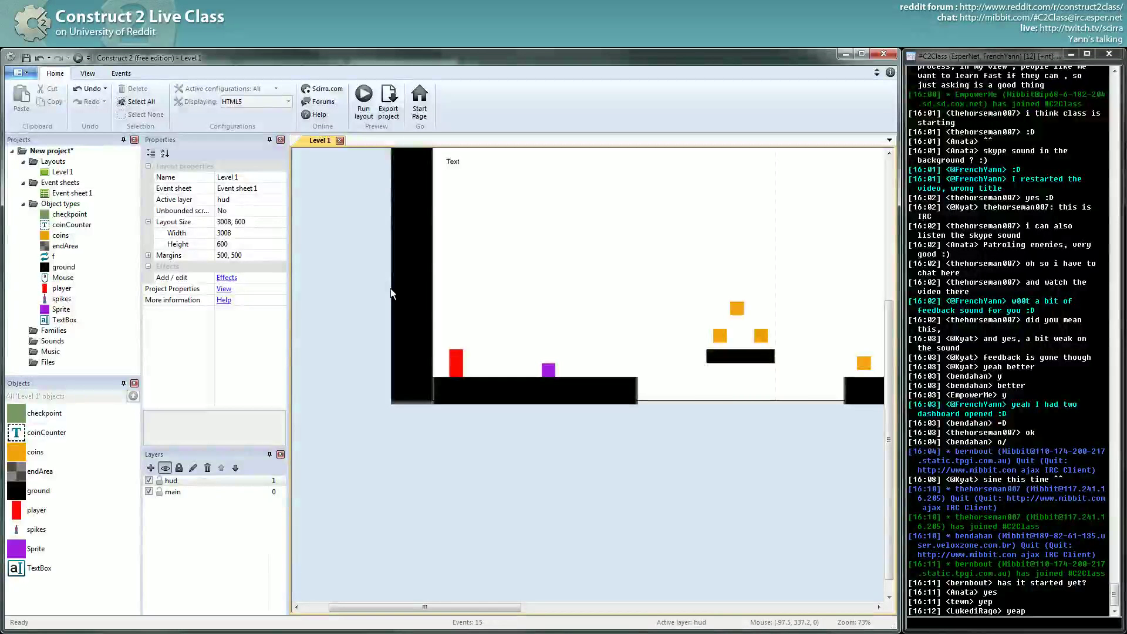
- Switch the enemy's wave to Reverse sawtooth, preview it, and return to the editor
{"action": "left_click", "coordinate": [550, 368]}
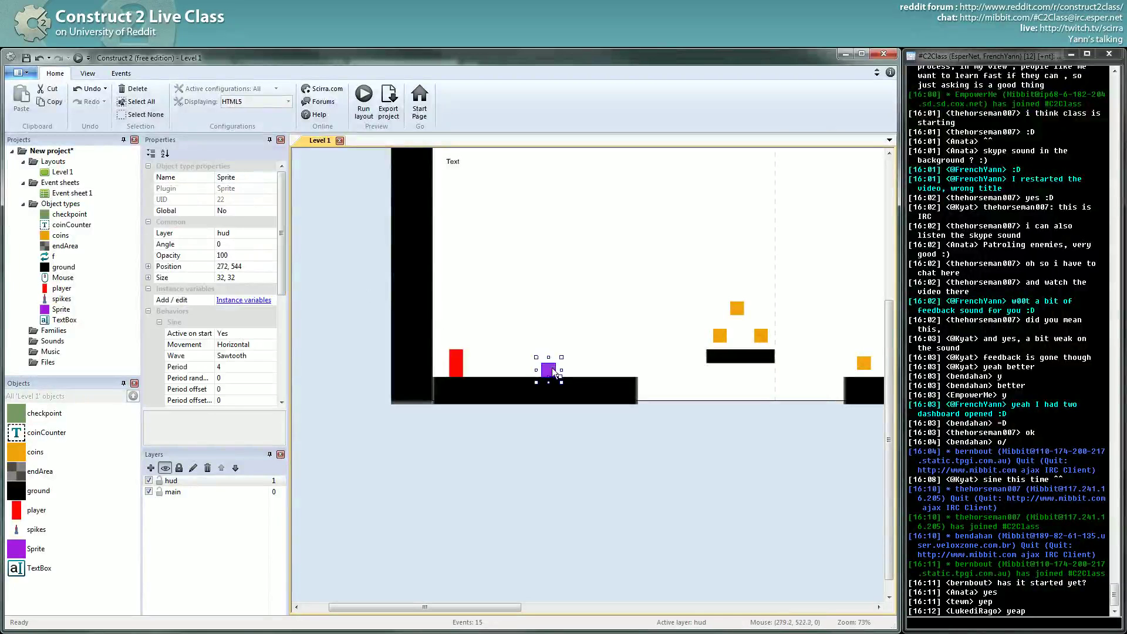
{"action": "left_click", "coordinate": [273, 356]}
{"action": "left_click", "coordinate": [269, 393]}
{"action": "left_click", "coordinate": [435, 462]}
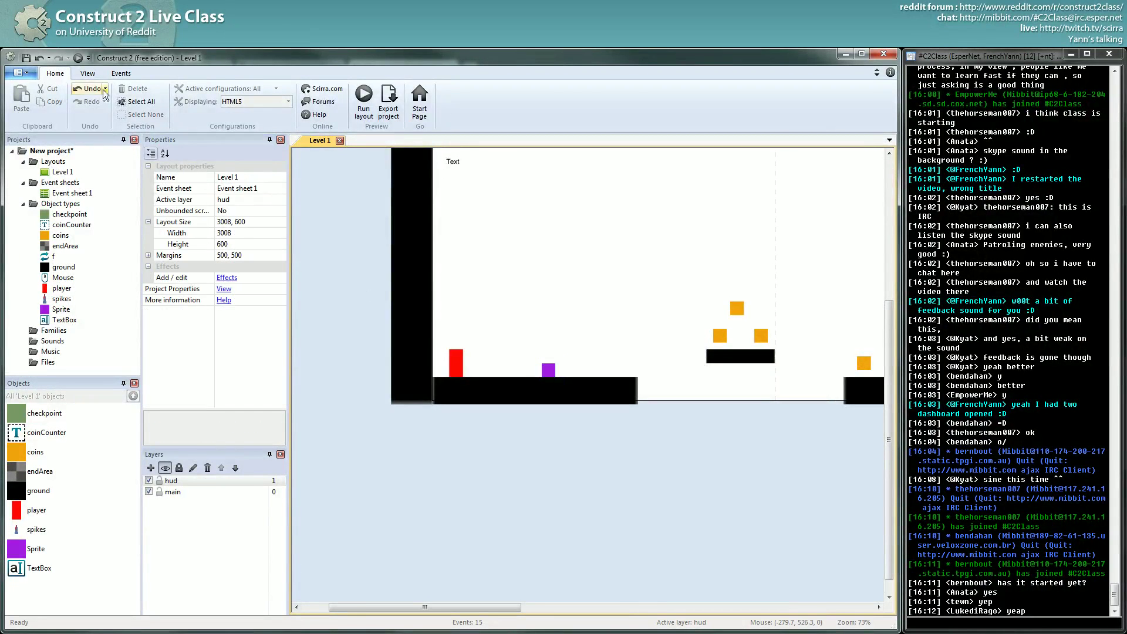
{"action": "left_click", "coordinate": [78, 58]}
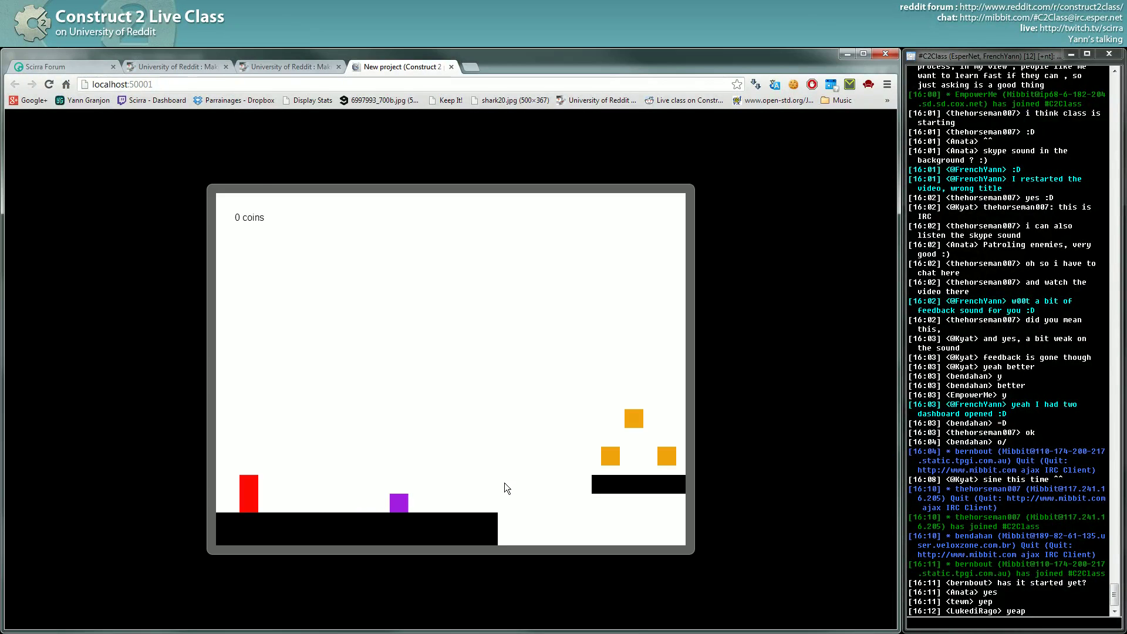
{"action": "key", "text": "alt+Tab"}
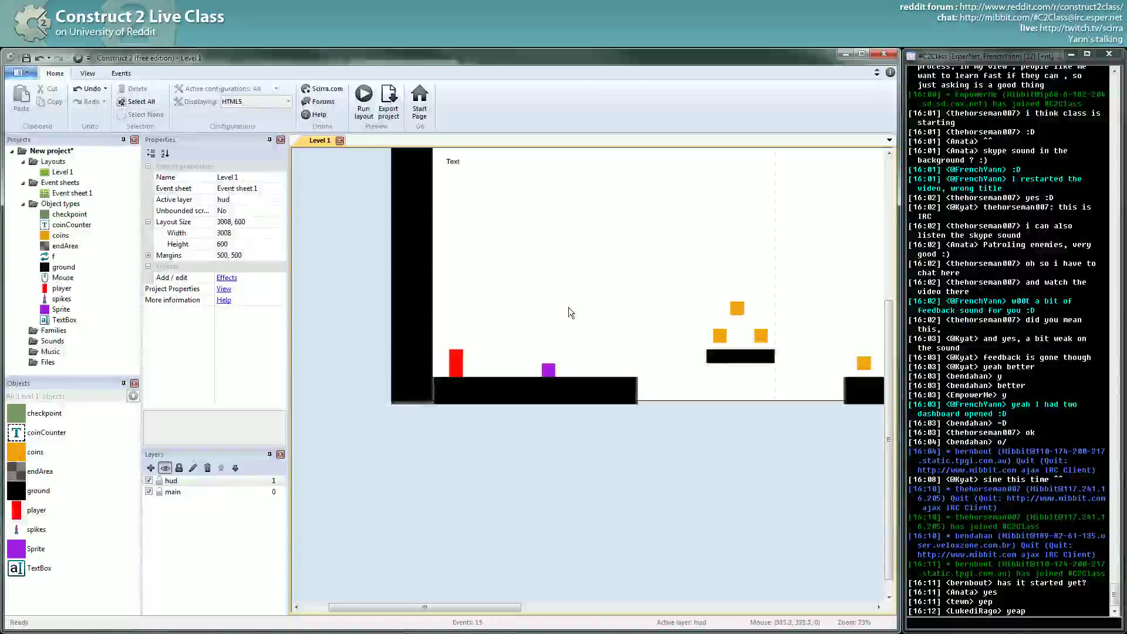
{"action": "mouse_move", "coordinate": [482, 209]}
{"action": "left_mouse_down"}
{"action": "mouse_move", "coordinate": [511, 241]}
{"action": "mouse_move", "coordinate": [555, 198]}
{"action": "mouse_move", "coordinate": [573, 244]}
{"action": "mouse_move", "coordinate": [623, 204]}
{"action": "left_mouse_up"}
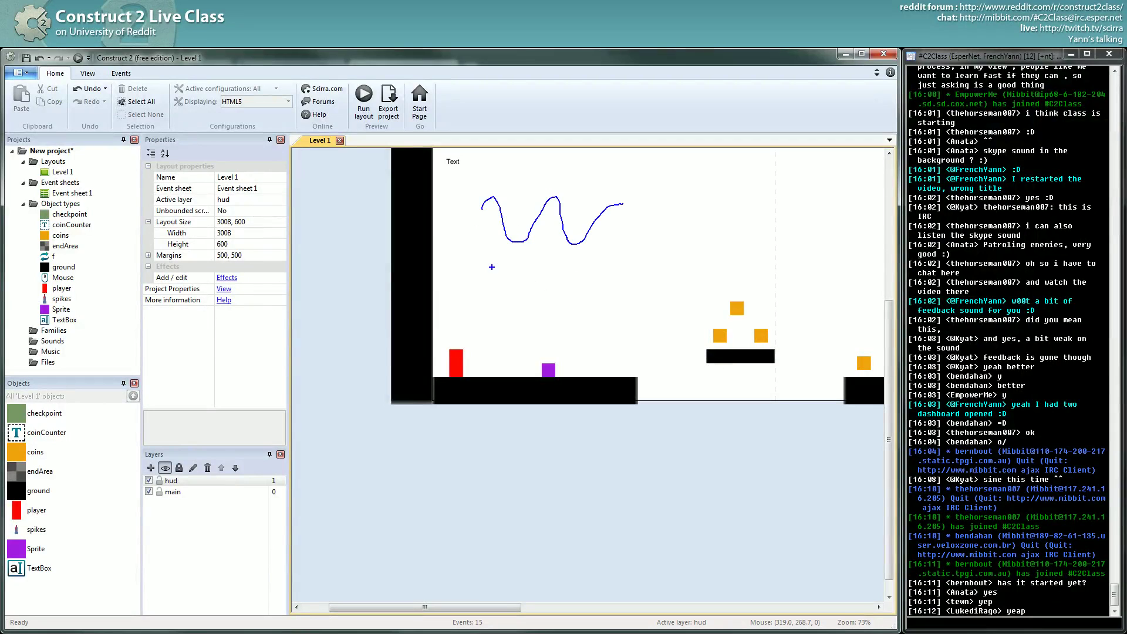
{"action": "mouse_move", "coordinate": [493, 270]}
{"action": "left_mouse_down"}
{"action": "mouse_move", "coordinate": [513, 300]}
{"action": "mouse_move", "coordinate": [546, 260]}
{"action": "mouse_move", "coordinate": [567, 301]}
{"action": "mouse_move", "coordinate": [594, 258]}
{"action": "mouse_move", "coordinate": [615, 300]}
{"action": "mouse_move", "coordinate": [638, 262]}
{"action": "left_mouse_up"}
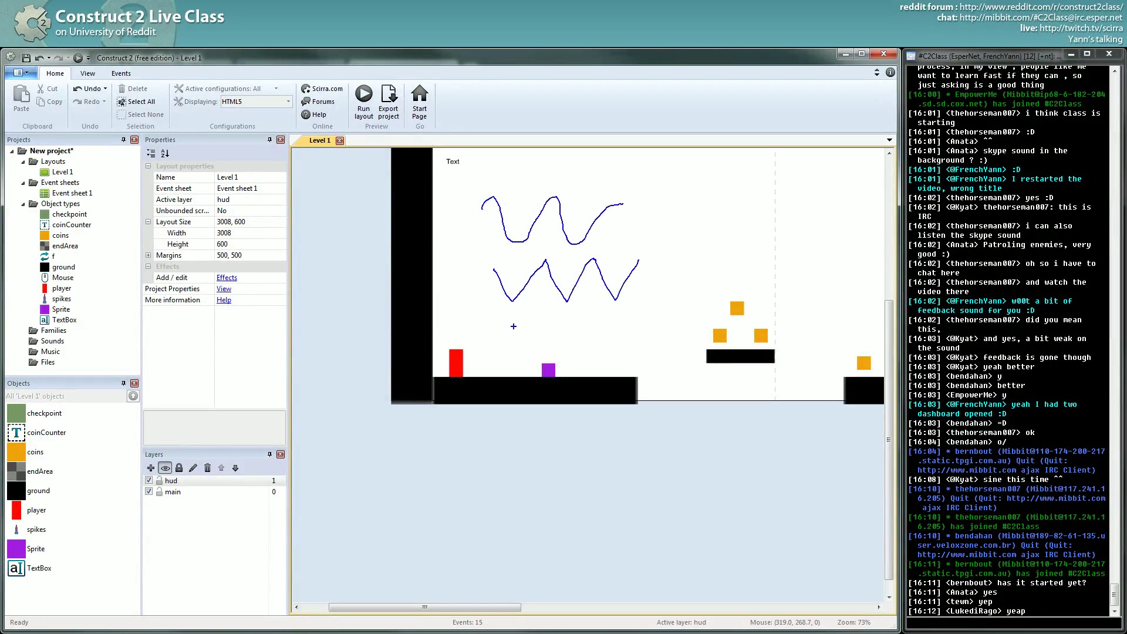
{"action": "mouse_move", "coordinate": [492, 341]}
{"action": "left_mouse_down"}
{"action": "mouse_move", "coordinate": [519, 307]}
{"action": "mouse_move", "coordinate": [516, 337]}
{"action": "left_mouse_up"}
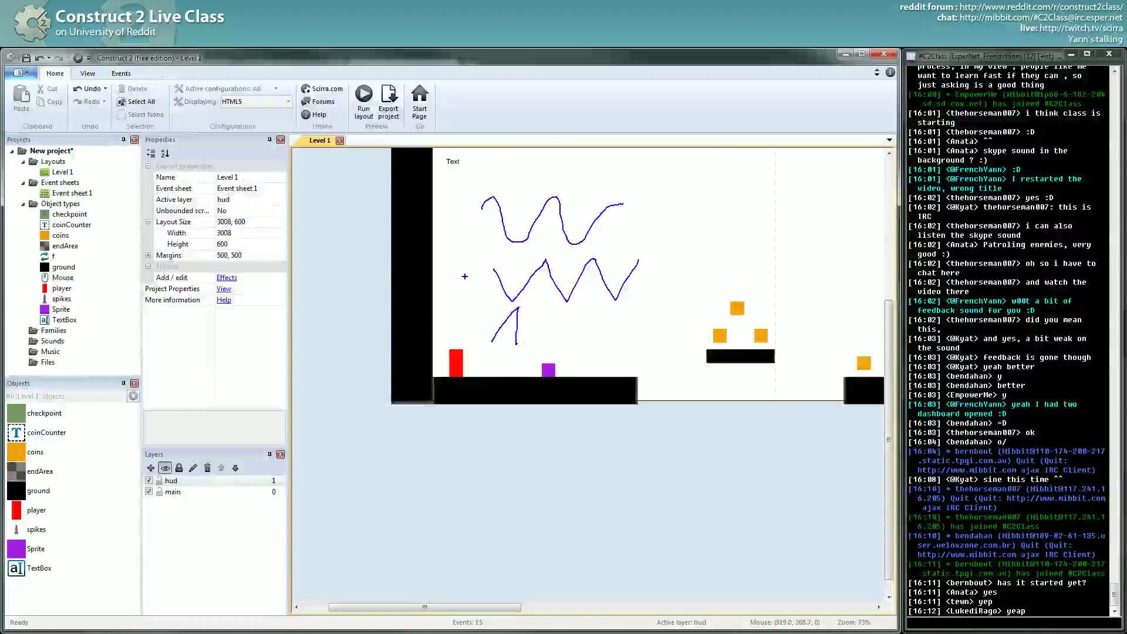
{"action": "mouse_move", "coordinate": [447, 284]}
{"action": "left_mouse_down"}
{"action": "mouse_move", "coordinate": [463, 277]}
{"action": "mouse_move", "coordinate": [476, 300]}
{"action": "left_mouse_up"}
{"action": "mouse_move", "coordinate": [481, 264]}
{"action": "left_mouse_down"}
{"action": "mouse_move", "coordinate": [482, 299]}
{"action": "mouse_move", "coordinate": [490, 288]}
{"action": "left_mouse_up"}
{"action": "mouse_move", "coordinate": [444, 203]}
{"action": "left_mouse_down"}
{"action": "mouse_move", "coordinate": [438, 215]}
{"action": "mouse_move", "coordinate": [473, 220]}
{"action": "left_mouse_up"}
{"action": "mouse_move", "coordinate": [443, 318]}
{"action": "left_mouse_down"}
{"action": "mouse_move", "coordinate": [436, 334]}
{"action": "mouse_move", "coordinate": [474, 337]}
{"action": "mouse_move", "coordinate": [541, 329]}
{"action": "mouse_move", "coordinate": [550, 307]}
{"action": "mouse_move", "coordinate": [551, 349]}
{"action": "mouse_move", "coordinate": [585, 323]}
{"action": "mouse_move", "coordinate": [582, 345]}
{"action": "left_mouse_up"}
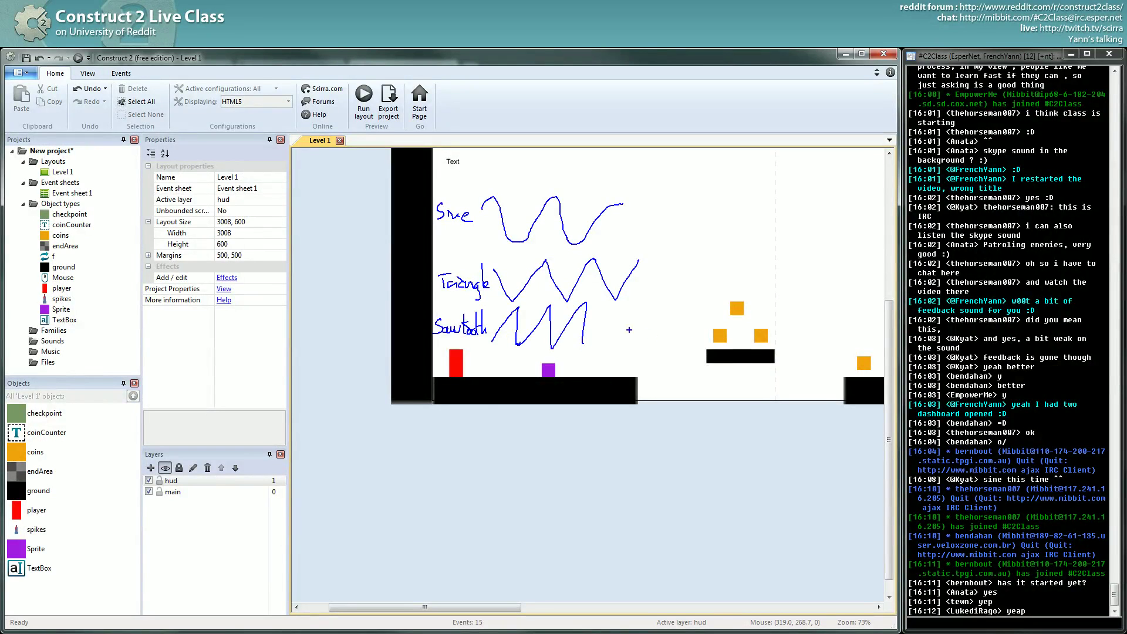
{"action": "mouse_move", "coordinate": [615, 312]}
{"action": "left_mouse_down"}
{"action": "mouse_move", "coordinate": [615, 340]}
{"action": "mouse_move", "coordinate": [638, 345]}
{"action": "left_mouse_up"}
{"action": "mouse_move", "coordinate": [640, 307]}
{"action": "left_mouse_down"}
{"action": "mouse_move", "coordinate": [639, 347]}
{"action": "mouse_move", "coordinate": [641, 307]}
{"action": "mouse_move", "coordinate": [673, 346]}
{"action": "left_mouse_up"}
{"action": "left_click_drag", "start_coordinate": [594, 260], "coordinate": [593, 295]}
{"action": "mouse_move", "coordinate": [438, 450]}
{"action": "left_mouse_down"}
{"action": "mouse_move", "coordinate": [489, 454]}
{"action": "mouse_move", "coordinate": [493, 510]}
{"action": "mouse_move", "coordinate": [554, 514]}
{"action": "mouse_move", "coordinate": [555, 456]}
{"action": "mouse_move", "coordinate": [638, 457]}
{"action": "mouse_move", "coordinate": [640, 509]}
{"action": "mouse_move", "coordinate": [688, 509]}
{"action": "left_mouse_up"}
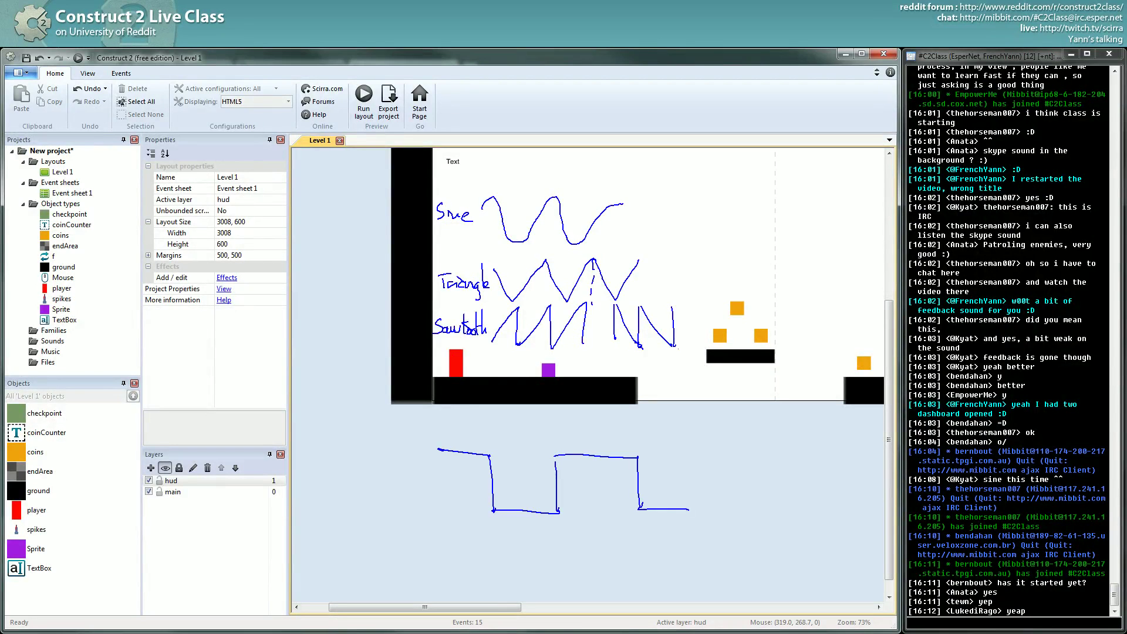
{"action": "left_click_drag", "start_coordinate": [438, 427], "coordinate": [445, 527]}
{"action": "left_click_drag", "start_coordinate": [435, 485], "coordinate": [762, 500]}
{"action": "mouse_move", "coordinate": [444, 483]}
{"action": "left_mouse_down"}
{"action": "mouse_move", "coordinate": [466, 482]}
{"action": "mouse_move", "coordinate": [491, 453]}
{"action": "mouse_move", "coordinate": [496, 502]}
{"action": "mouse_move", "coordinate": [561, 505]}
{"action": "mouse_move", "coordinate": [560, 463]}
{"action": "mouse_move", "coordinate": [631, 460]}
{"action": "mouse_move", "coordinate": [635, 511]}
{"action": "mouse_move", "coordinate": [680, 512]}
{"action": "left_mouse_up"}
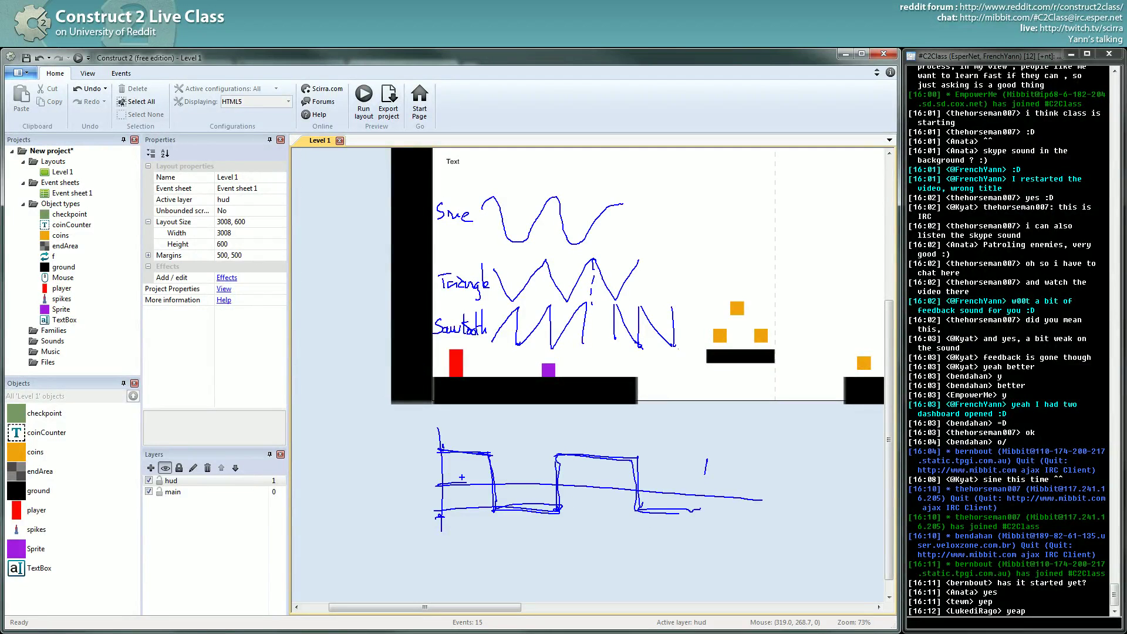
{"action": "key", "text": "Escape"}
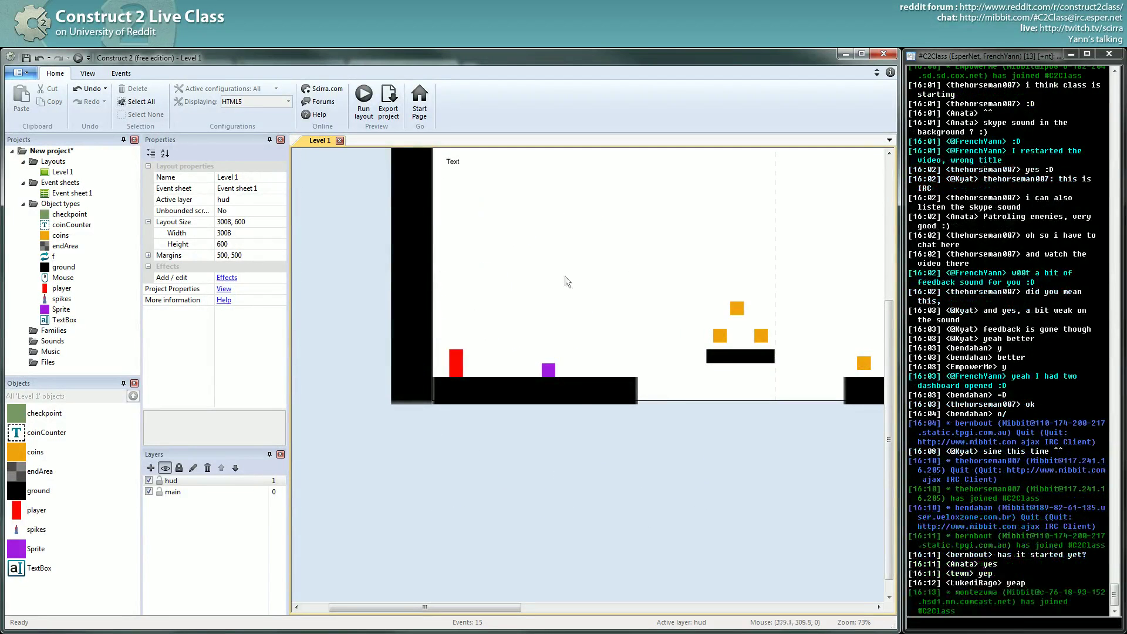
- Set the enemy's Sine wave to Square, preview the level, and return
{"action": "left_click", "coordinate": [545, 370]}
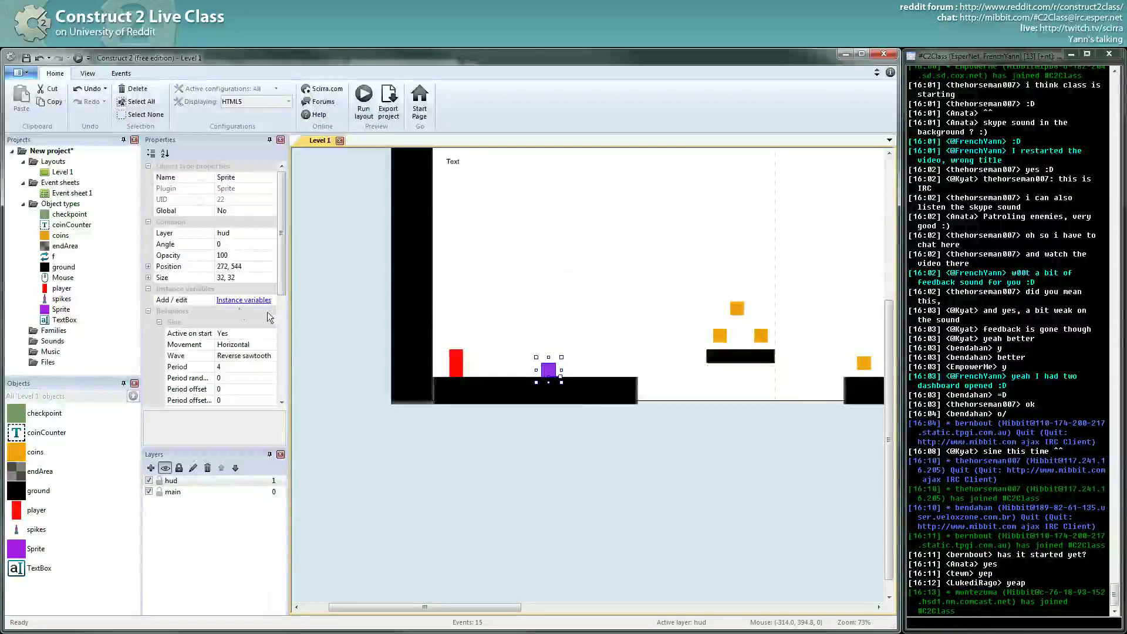
{"action": "left_click", "coordinate": [276, 344]}
{"action": "left_click", "coordinate": [273, 354]}
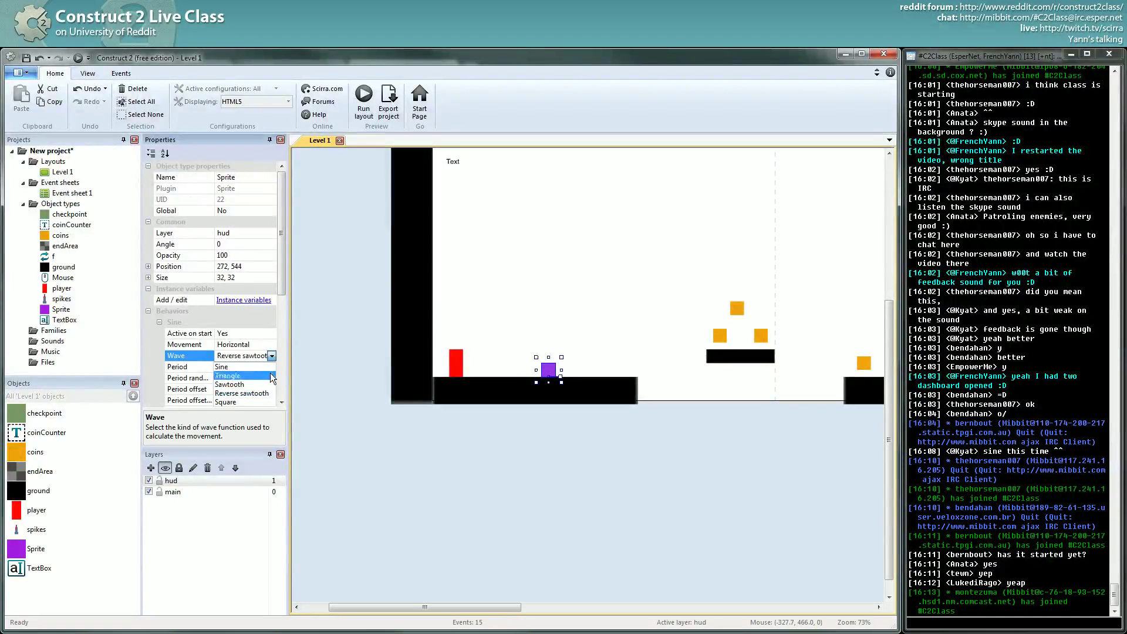
{"action": "left_click", "coordinate": [265, 402]}
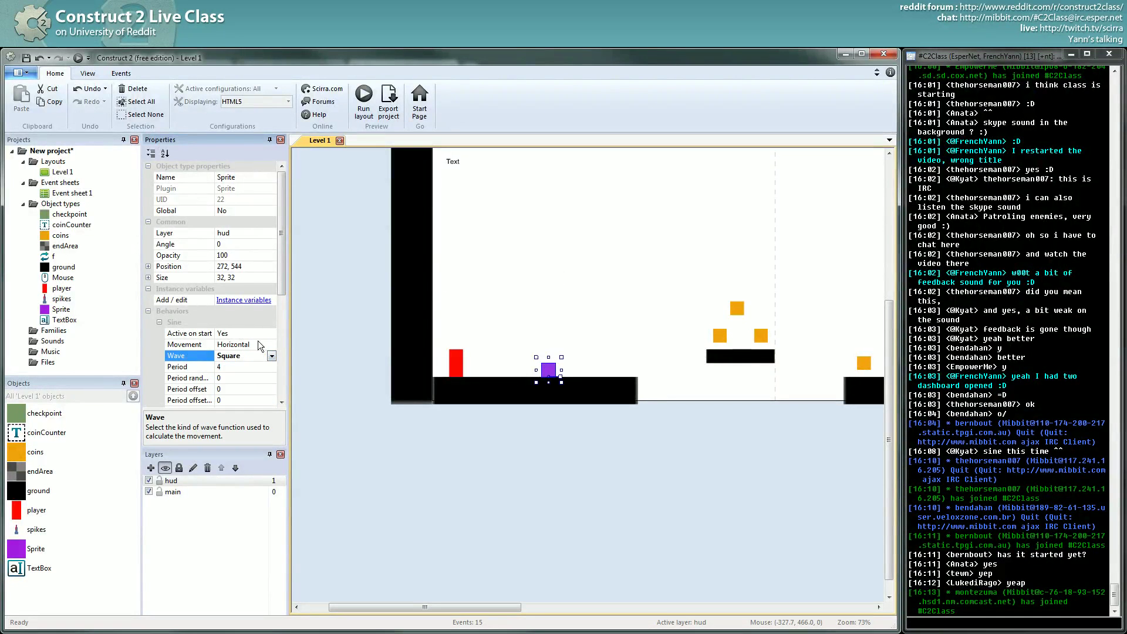
{"action": "left_click", "coordinate": [78, 58]}
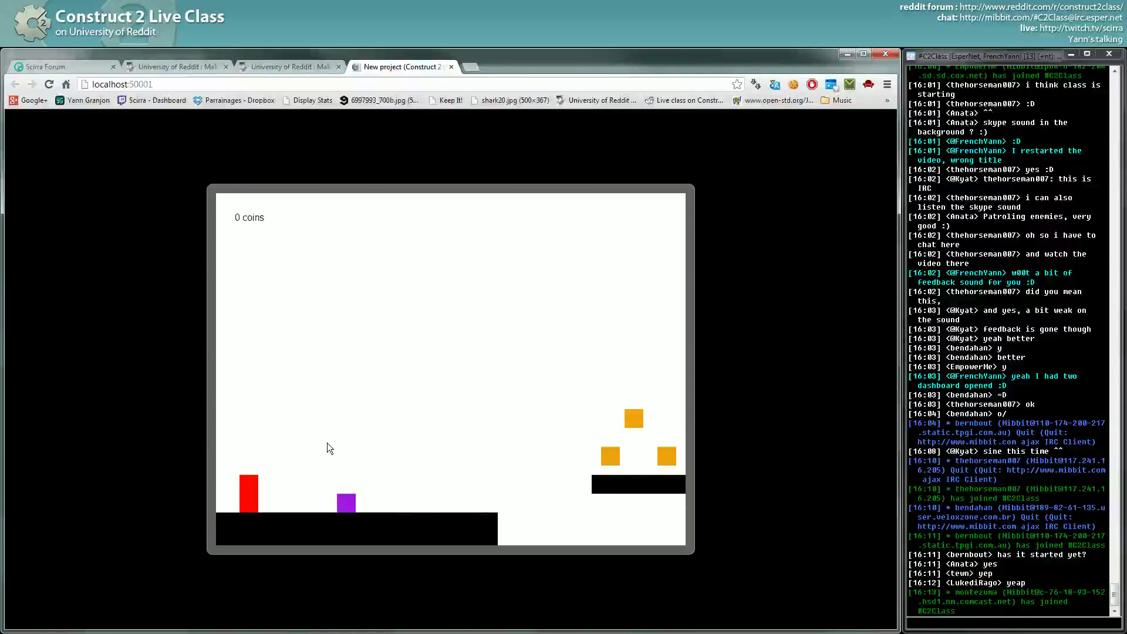
{"action": "key", "text": "alt+Tab"}
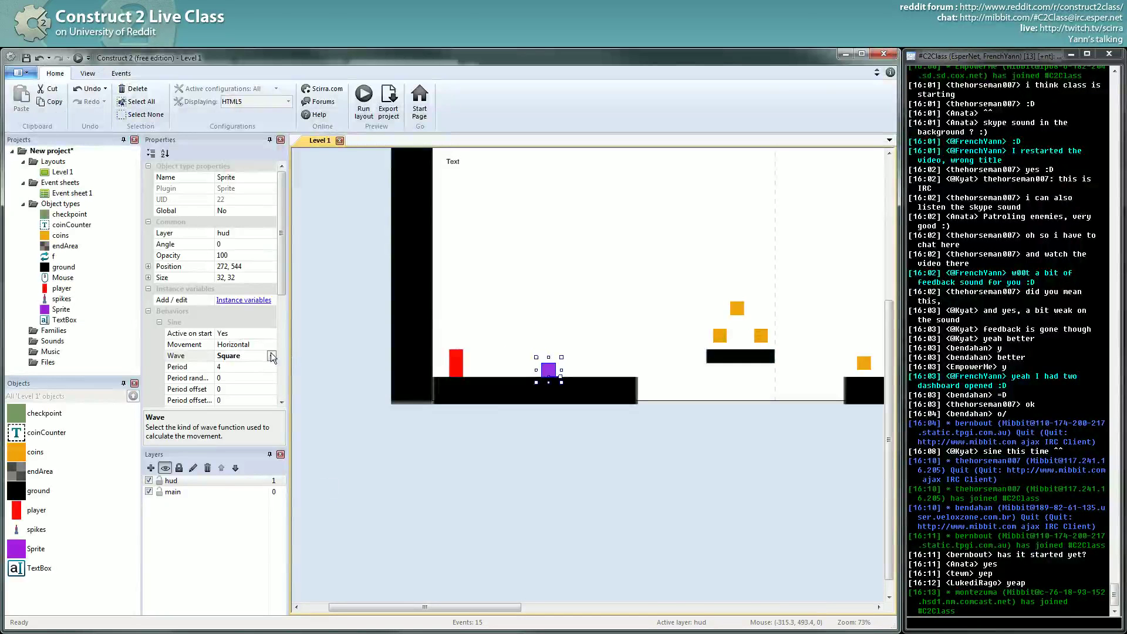
- Change the enemy's wave to Triangle, preview the level, and return
{"action": "left_click", "coordinate": [272, 355]}
{"action": "left_click", "coordinate": [228, 376]}
{"action": "left_click", "coordinate": [553, 478]}
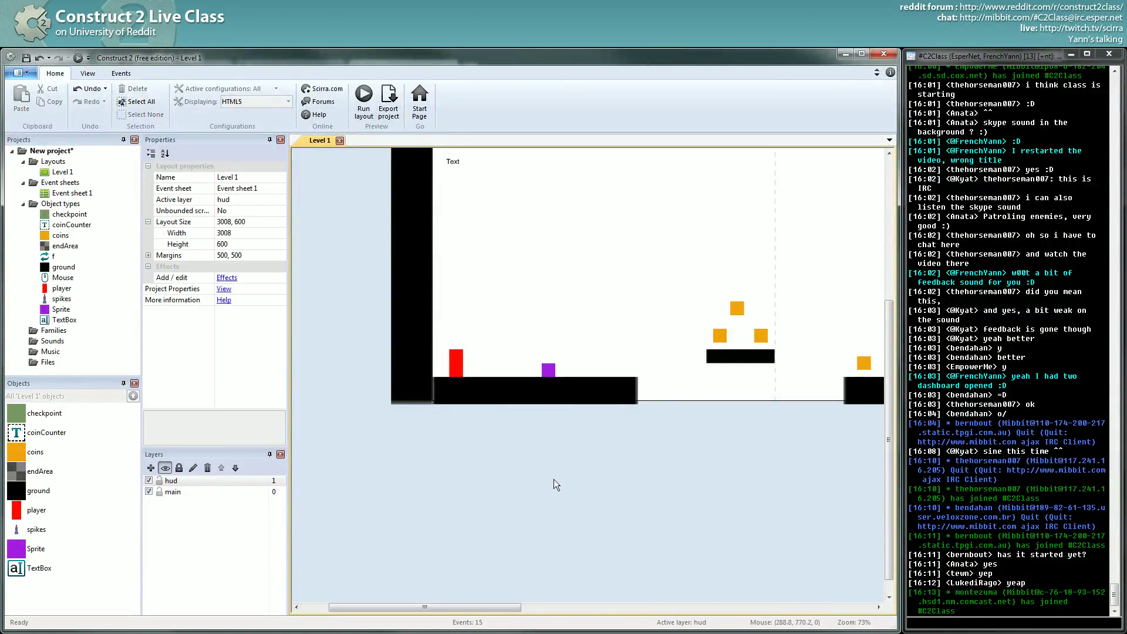
{"action": "left_click", "coordinate": [542, 375]}
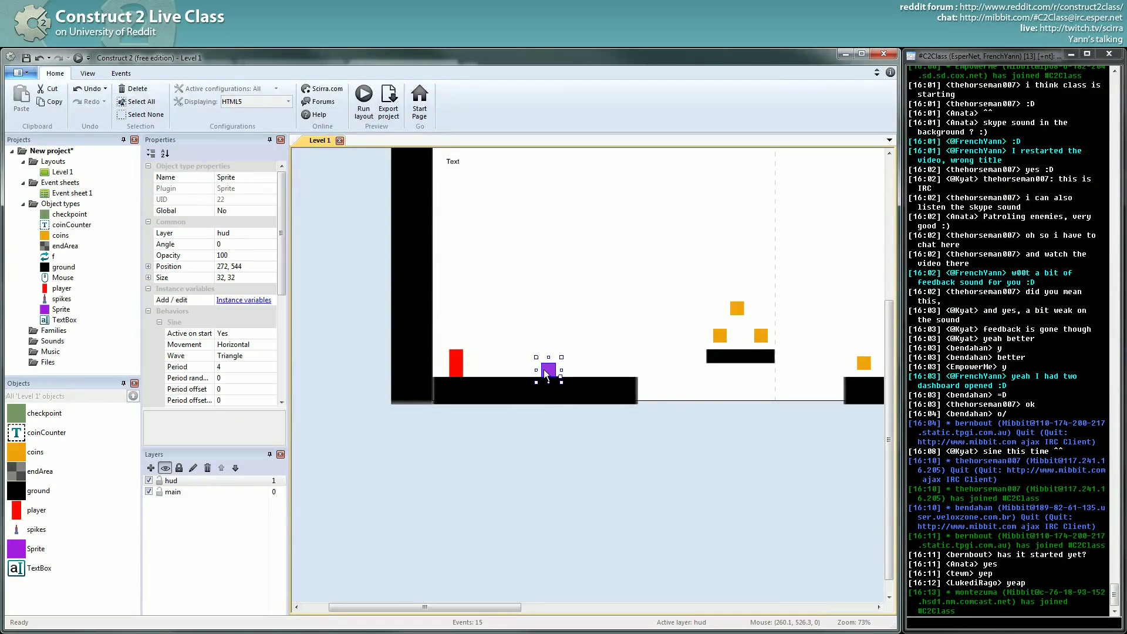
{"action": "left_click", "coordinate": [77, 57]}
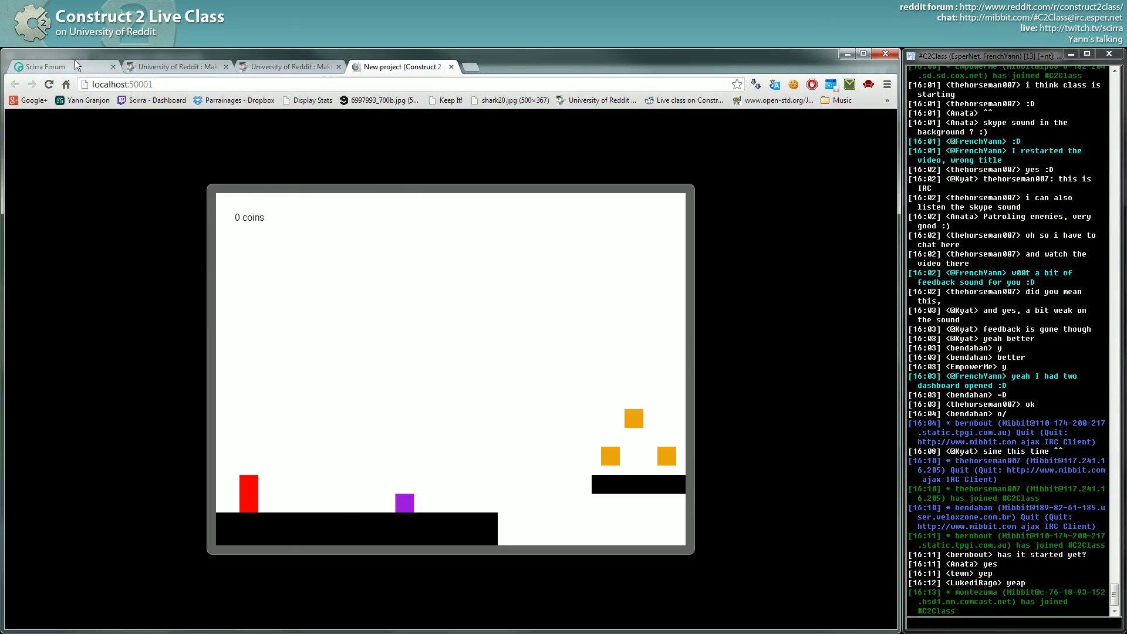
{"action": "key", "text": "alt+Tab"}
{"action": "left_click", "coordinate": [525, 443]}
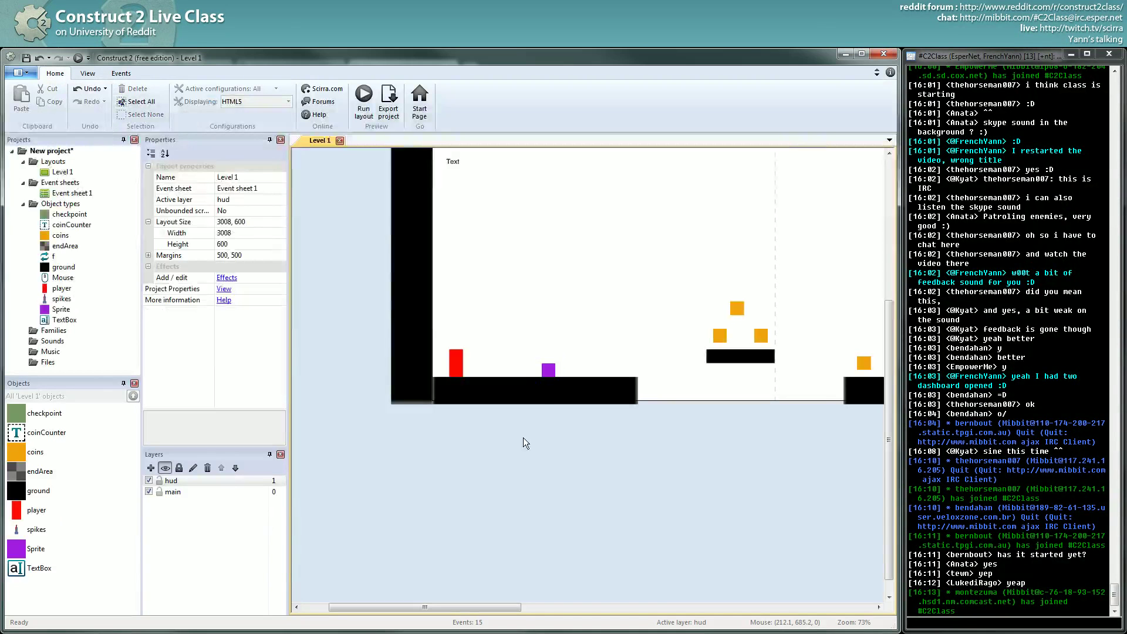
{"action": "left_click", "coordinate": [552, 375]}
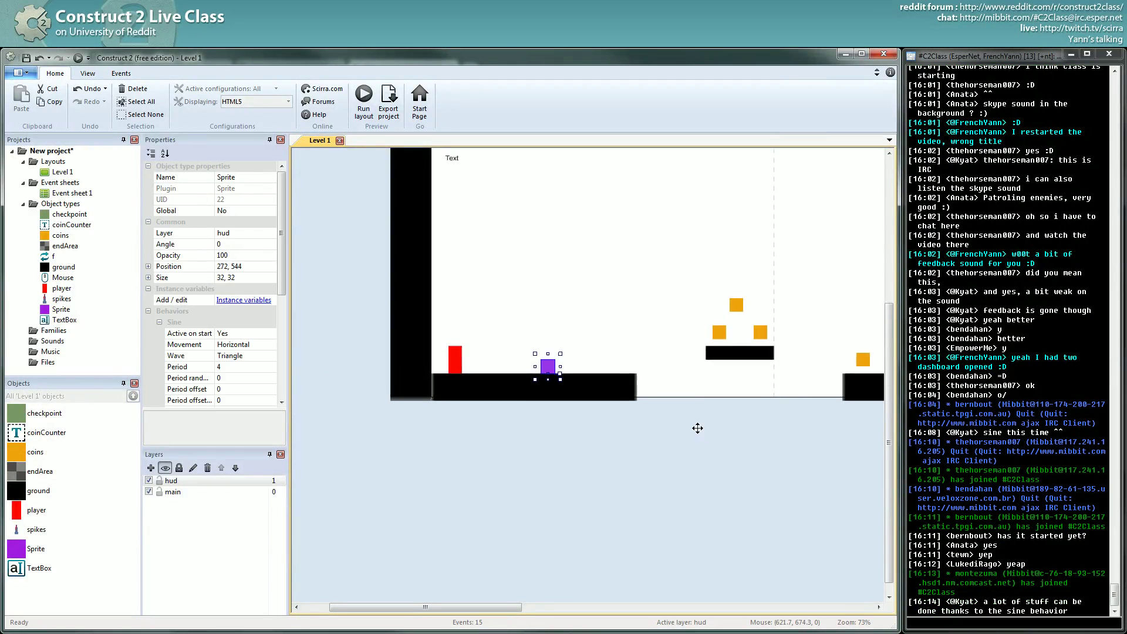
- Select one of the coins above the small floating platform
{"action": "scroll", "coordinate": [698, 431], "scroll_direction": "up", "scroll_amount": 2}
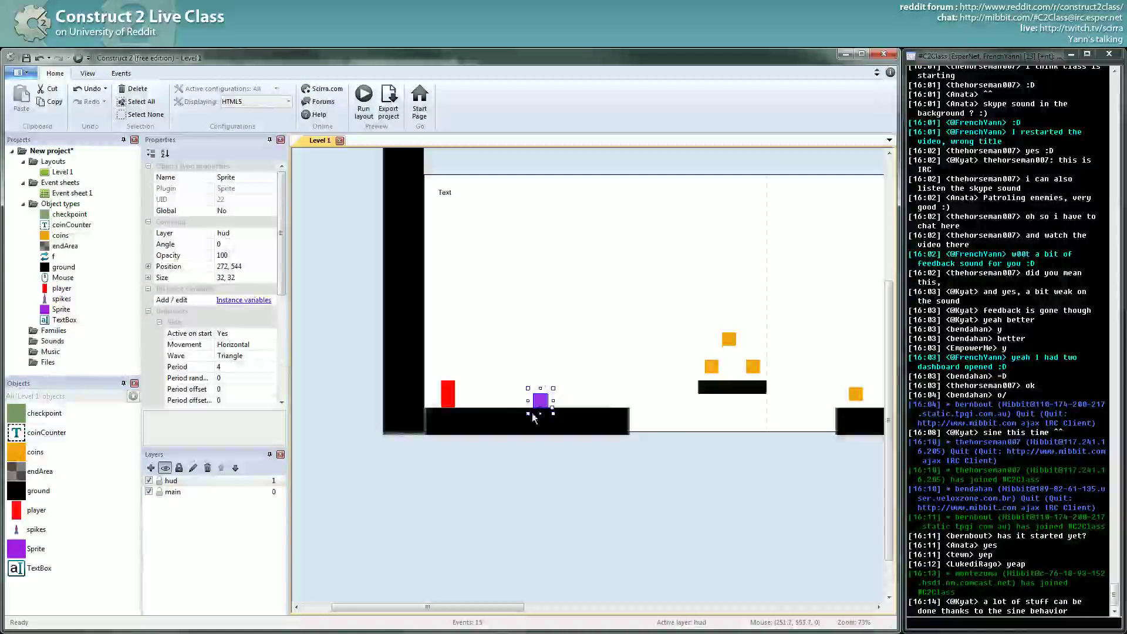
{"action": "scroll", "coordinate": [664, 456], "scroll_direction": "right", "scroll_amount": 1}
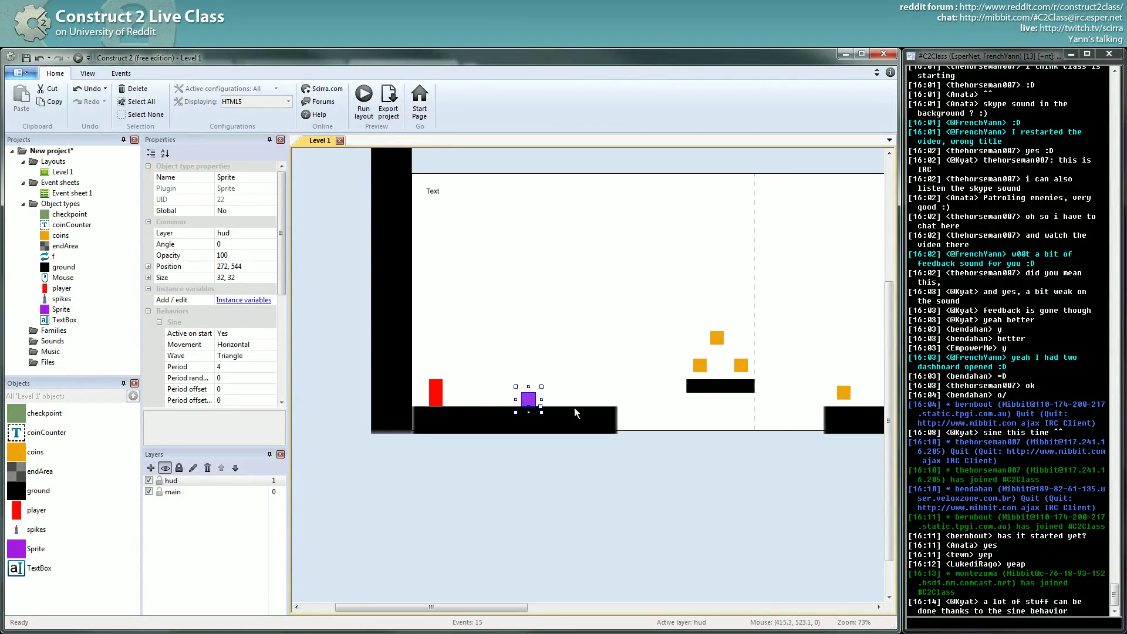
{"action": "scroll", "coordinate": [543, 415], "scroll_direction": "right", "scroll_amount": 2}
{"action": "left_click", "coordinate": [641, 359]}
- Raise the three coins and move the purple enemy onto the small black platform
{"action": "left_click_drag", "start_coordinate": [721, 295], "coordinate": [638, 332]}
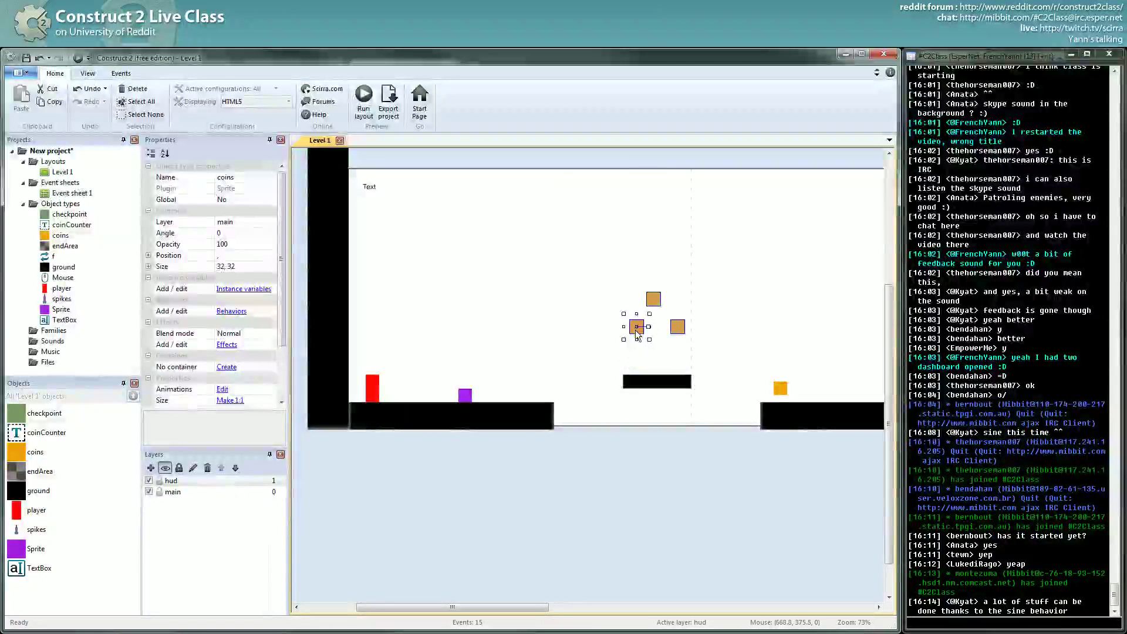
{"action": "left_click", "coordinate": [558, 346]}
{"action": "left_click_drag", "start_coordinate": [469, 397], "coordinate": [657, 377]}
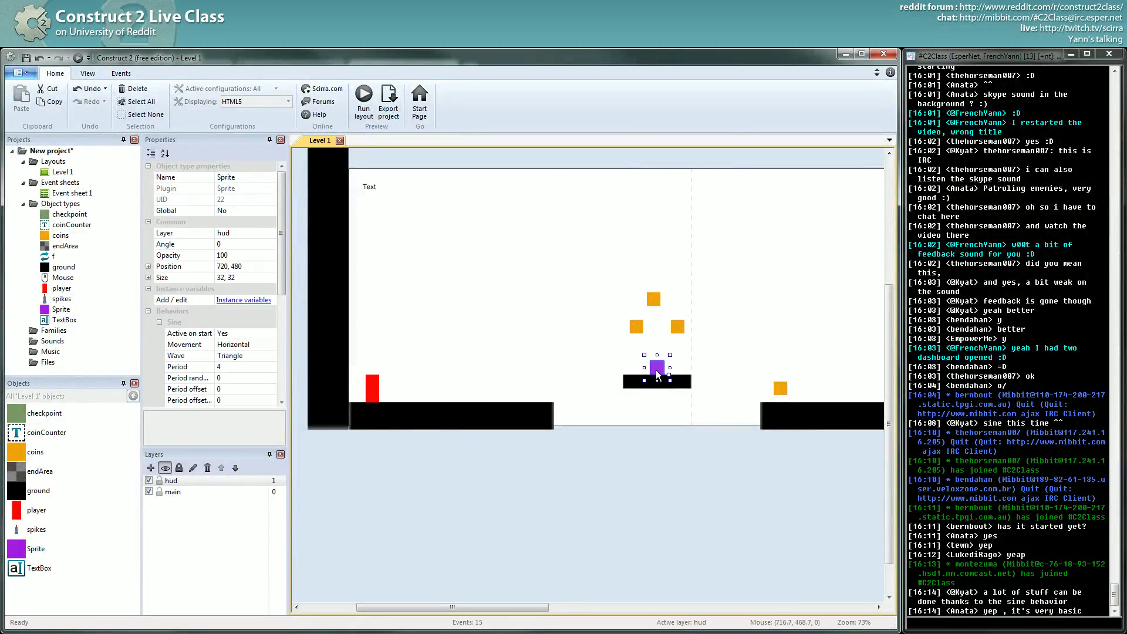
{"action": "left_click_drag", "start_coordinate": [280, 283], "coordinate": [282, 326]}
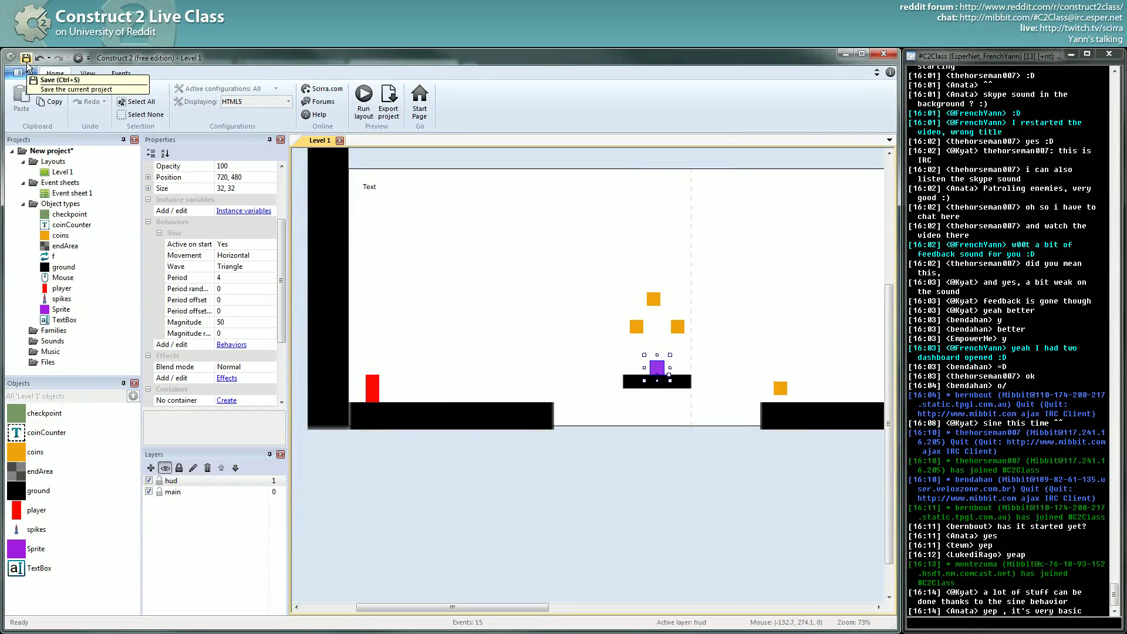
- Set the enemy's Sine Active on start to No
{"action": "left_click", "coordinate": [231, 344]}
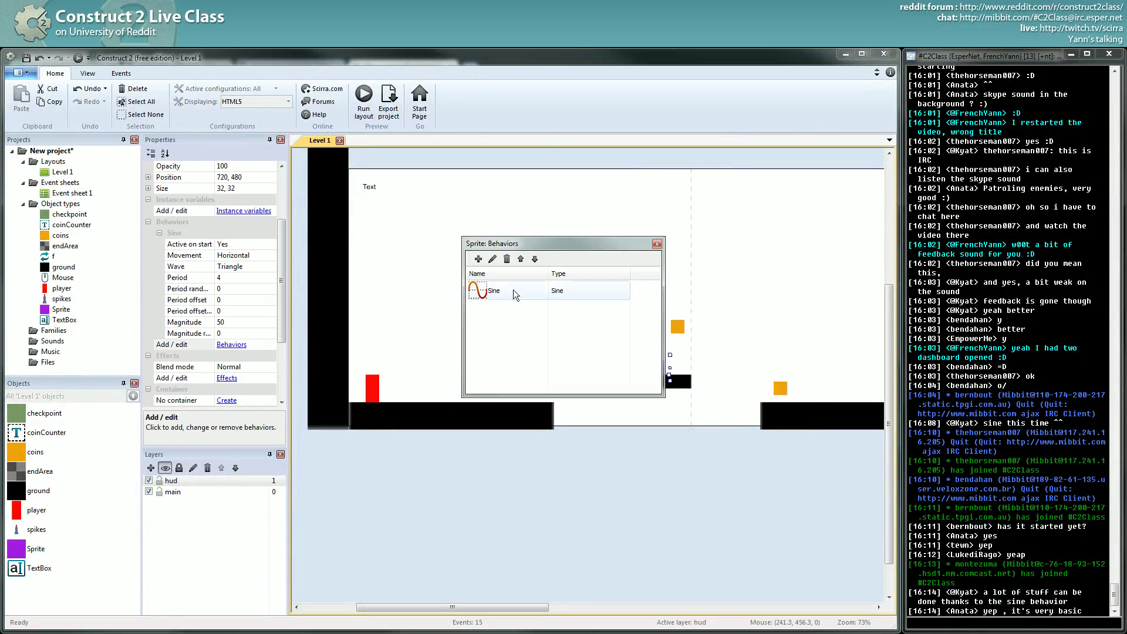
{"action": "left_click", "coordinate": [656, 244]}
{"action": "left_click", "coordinate": [266, 246]}
{"action": "left_click", "coordinate": [269, 244]}
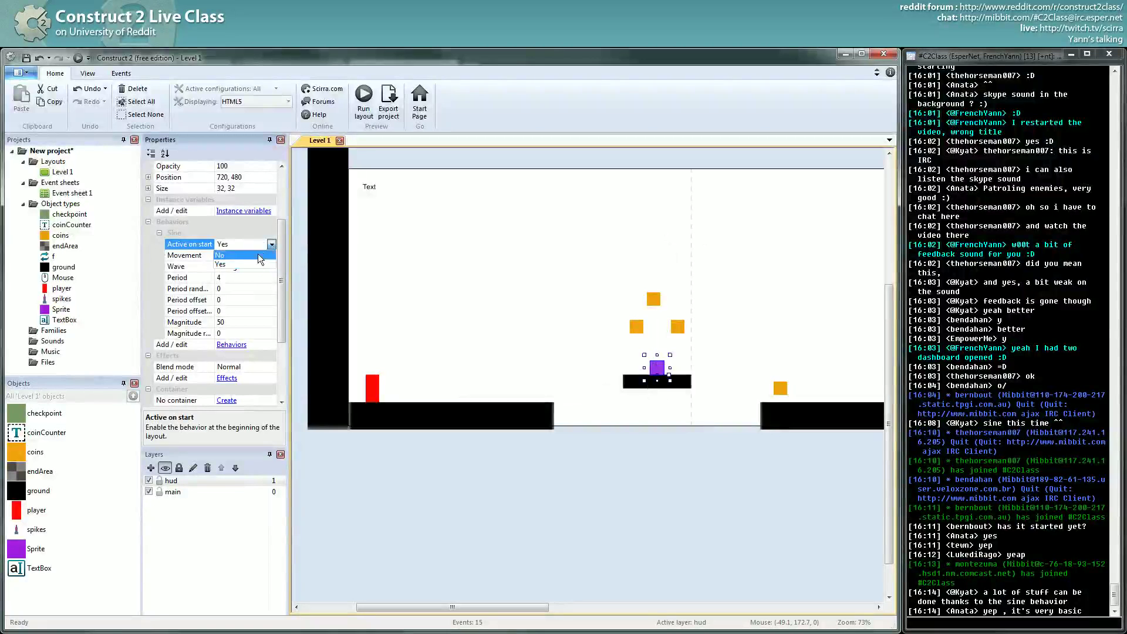
{"action": "left_click", "coordinate": [258, 254]}
{"action": "left_click", "coordinate": [472, 254]}
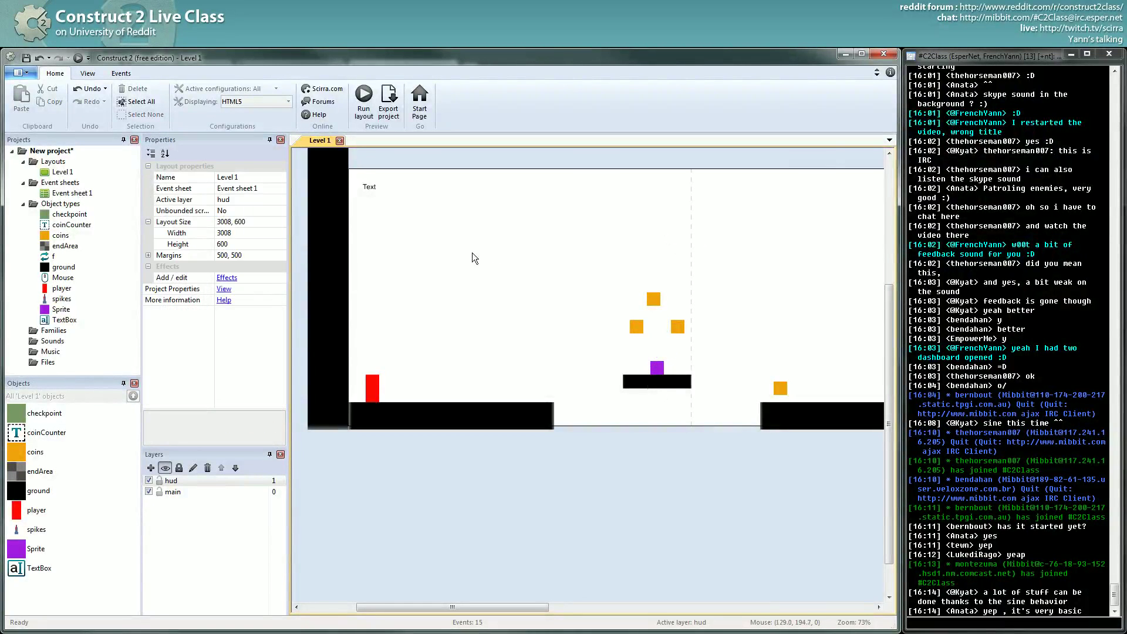
{"action": "left_click", "coordinate": [658, 368]}
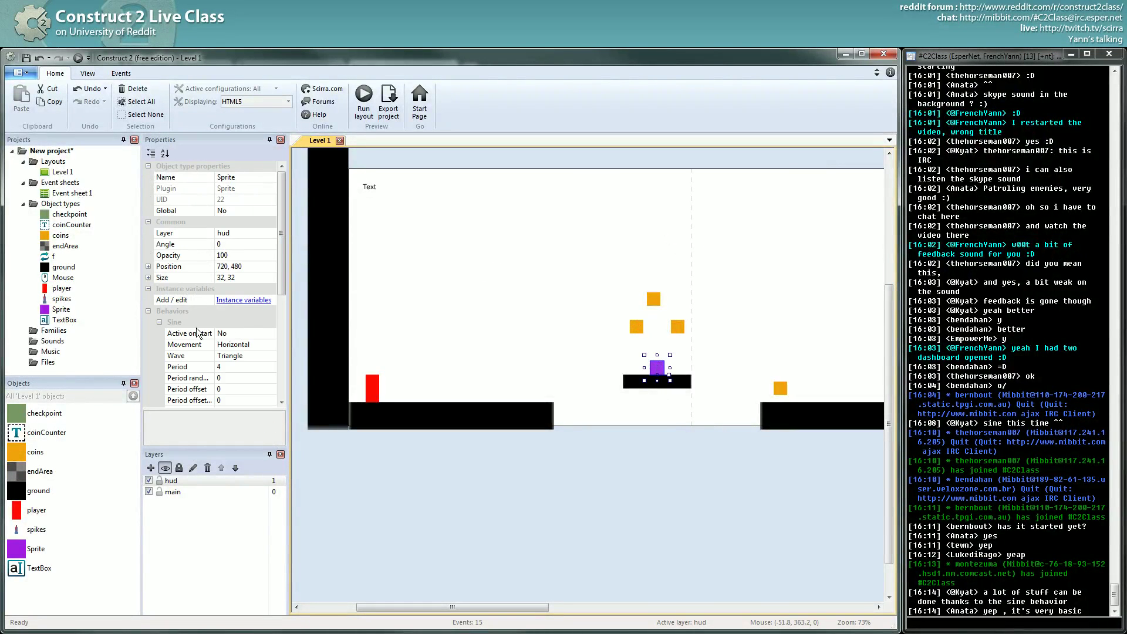
{"action": "left_click", "coordinate": [160, 322]}
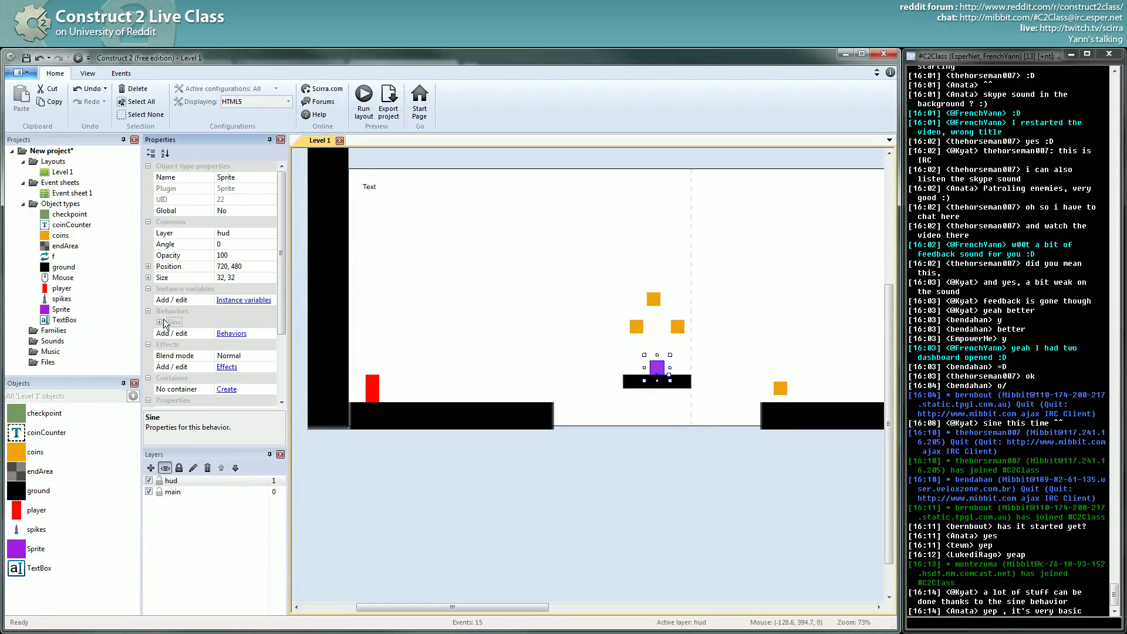
{"action": "left_click", "coordinate": [730, 358]}
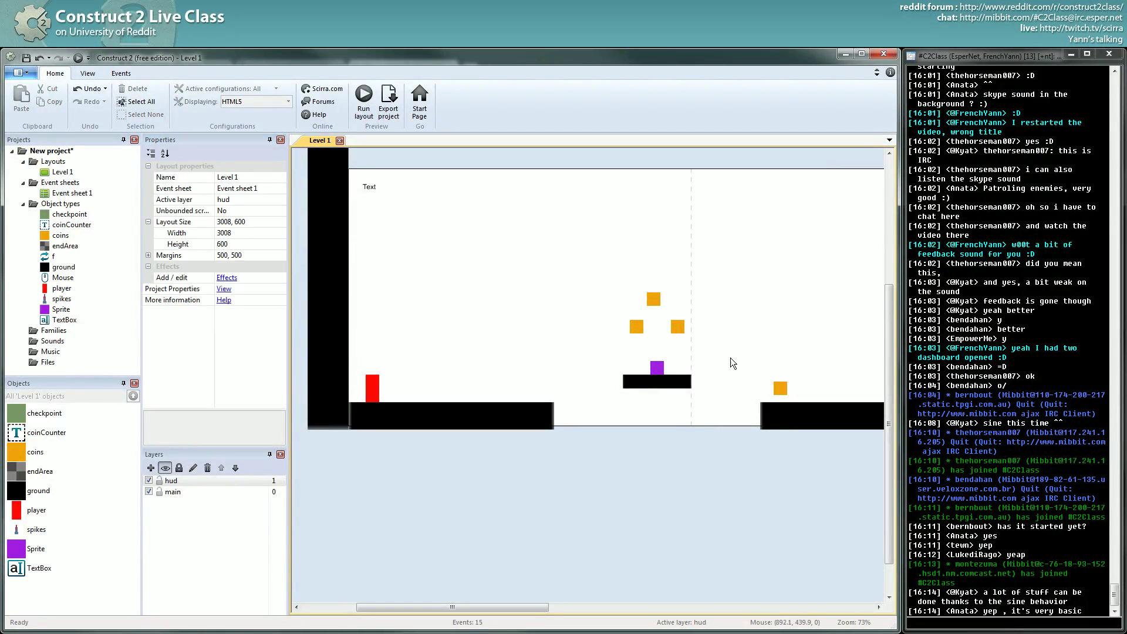
{"action": "left_click", "coordinate": [659, 368]}
{"action": "middle_click_drag", "start_coordinate": [569, 442], "coordinate": [521, 429]}
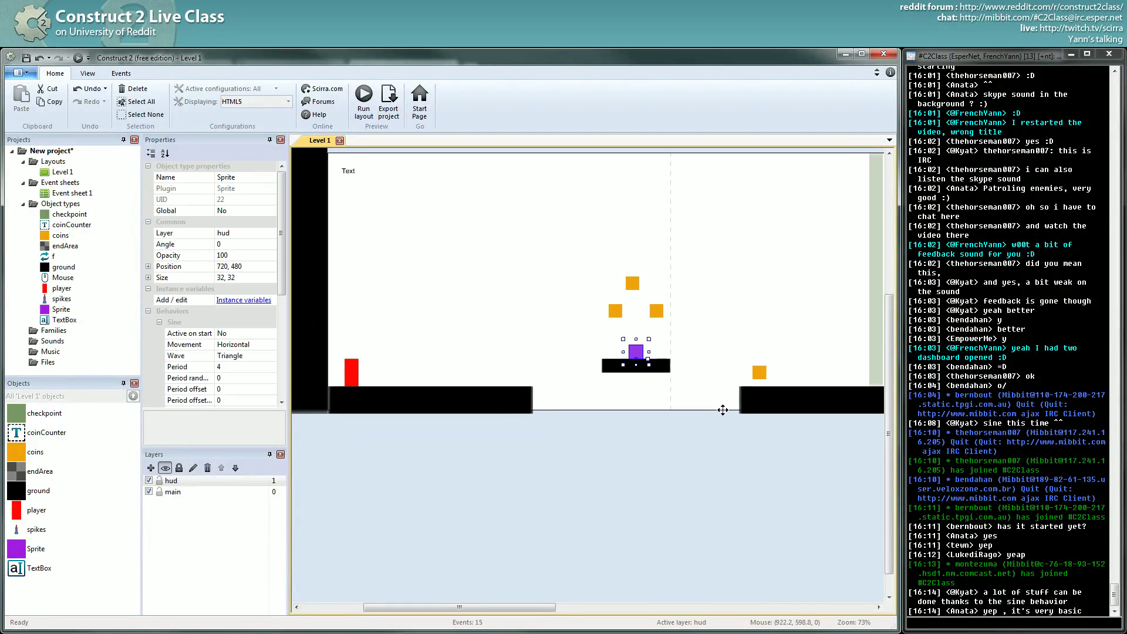
- Insert a new Sprite and resize its image canvas to 32x32
{"action": "double_click", "coordinate": [577, 443]}
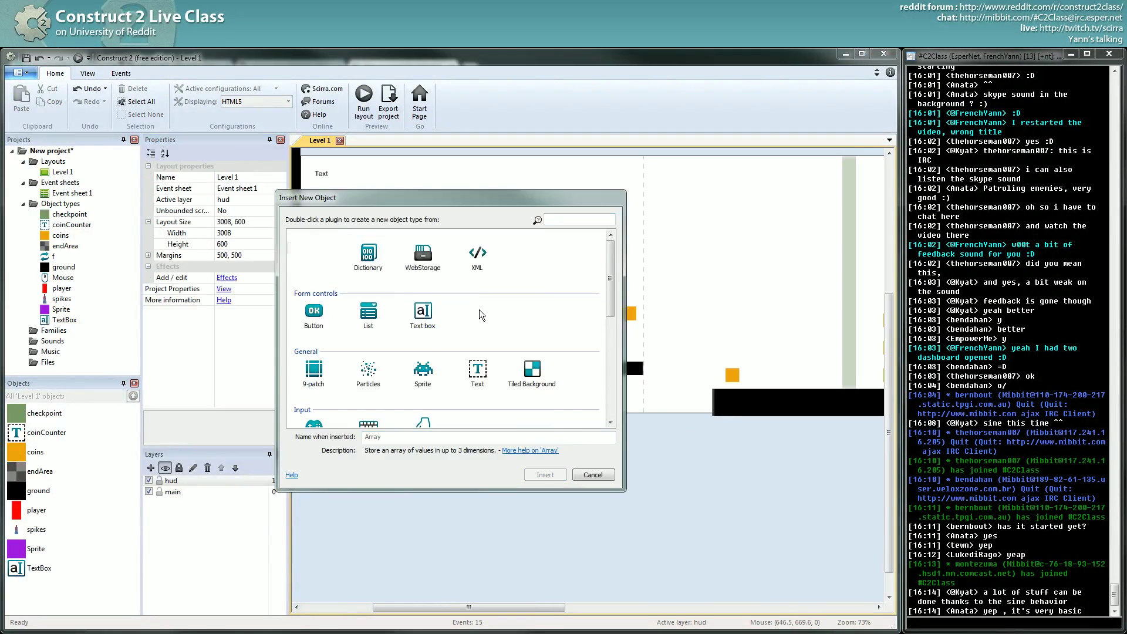
{"action": "scroll", "coordinate": [446, 323], "scroll_direction": "down", "scroll_amount": 1}
{"action": "double_click", "coordinate": [424, 308]}
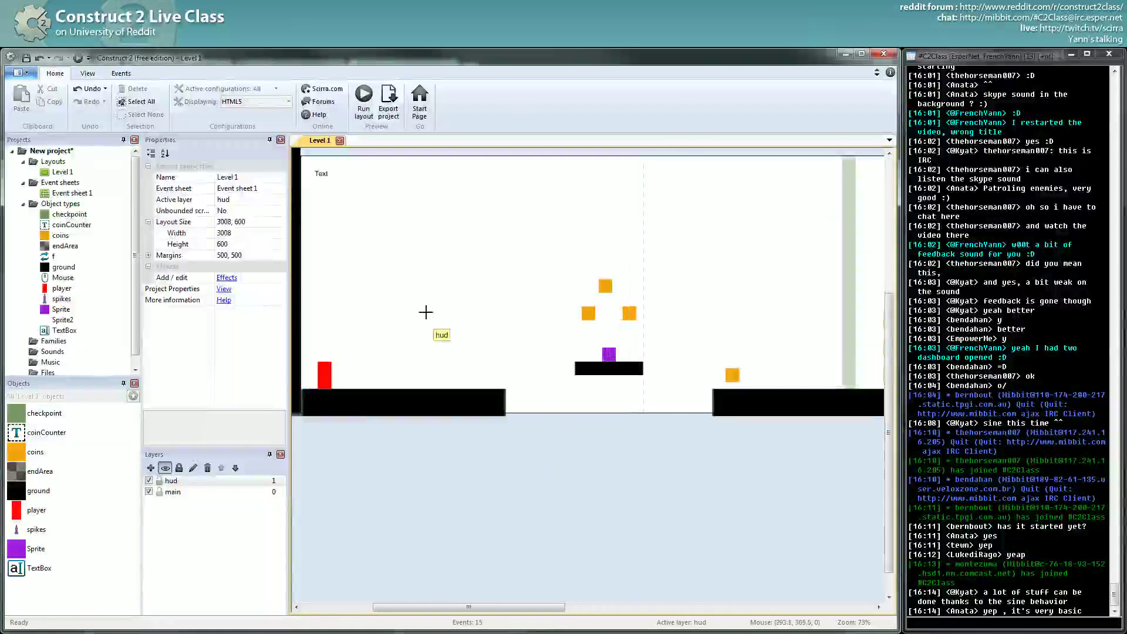
{"action": "left_click", "coordinate": [589, 452]}
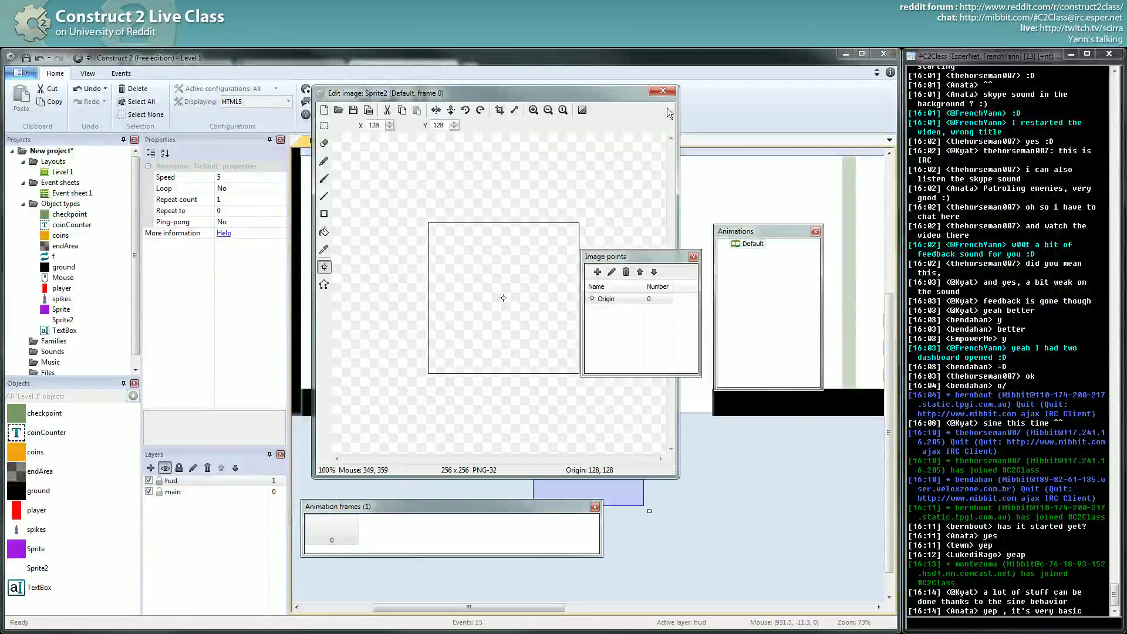
{"action": "left_click", "coordinate": [514, 111]}
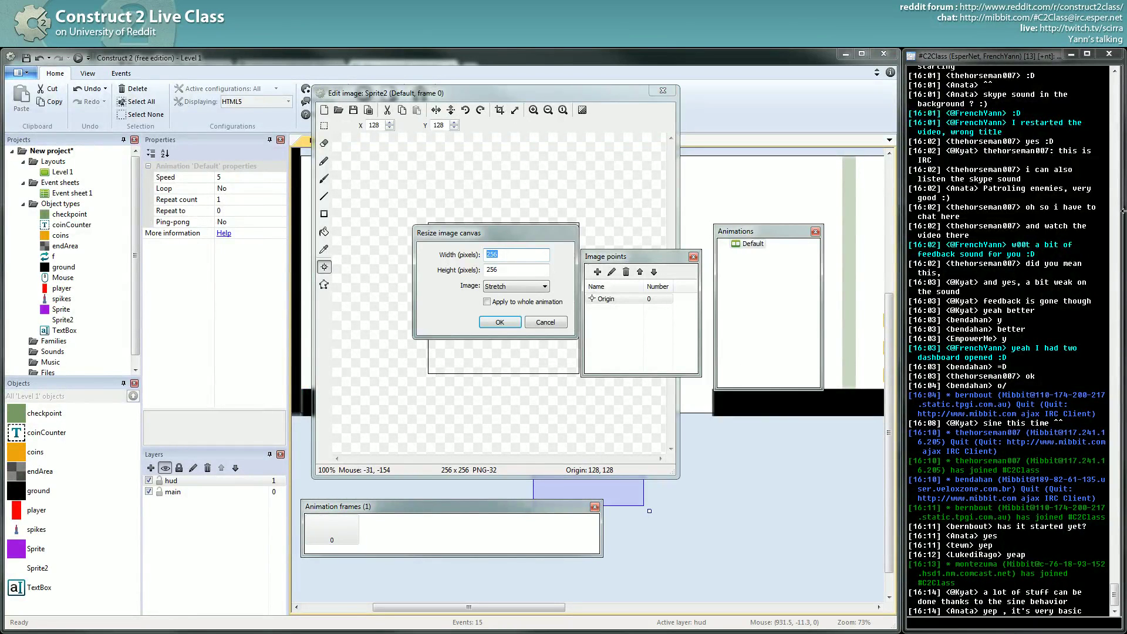
{"action": "key", "text": "Tab"}
{"action": "type", "text": "32"}
{"action": "key", "text": "Return"}
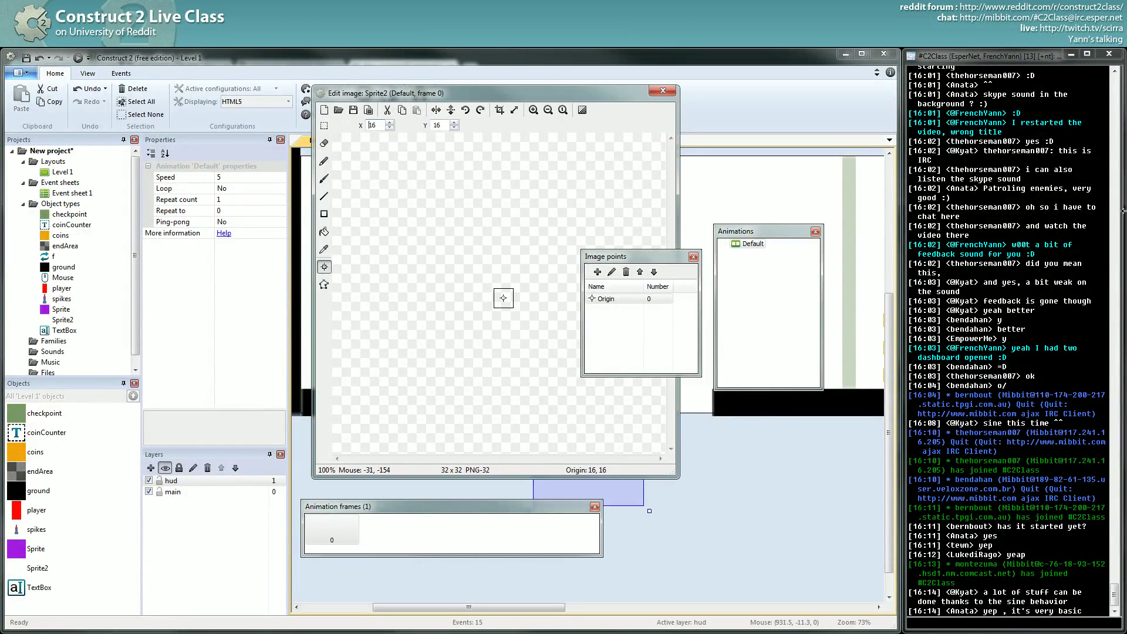
- Fill the whole image with pure red (255, 0, 0) using a rectangle
{"action": "scroll", "coordinate": [476, 337], "scroll_direction": "up", "scroll_amount": 3, "text": "ctrl"}
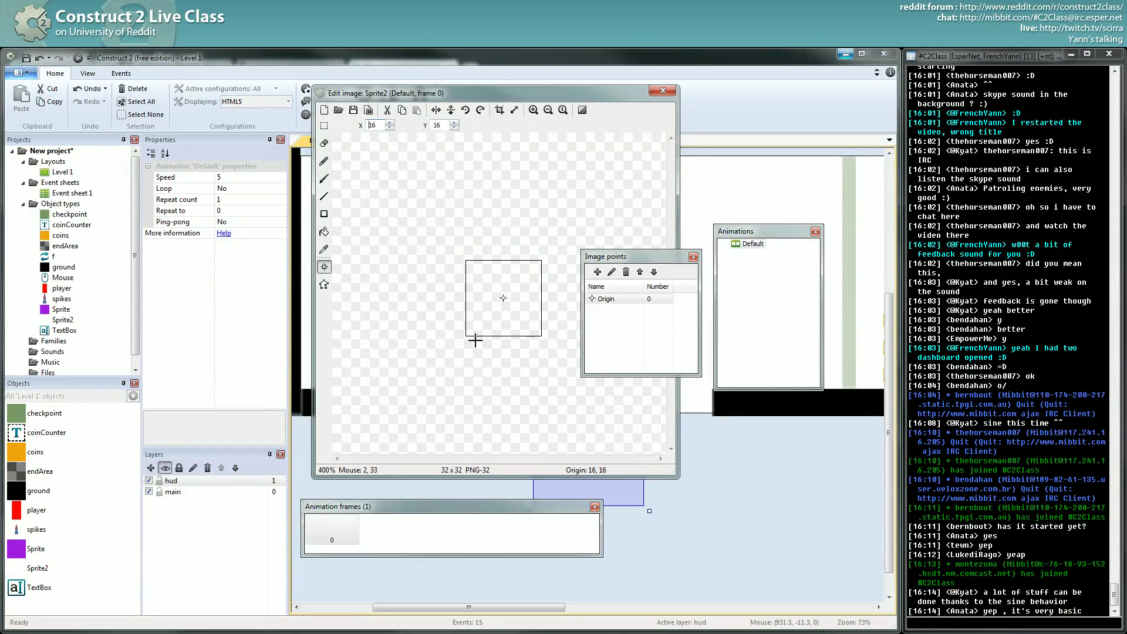
{"action": "left_click", "coordinate": [324, 214]}
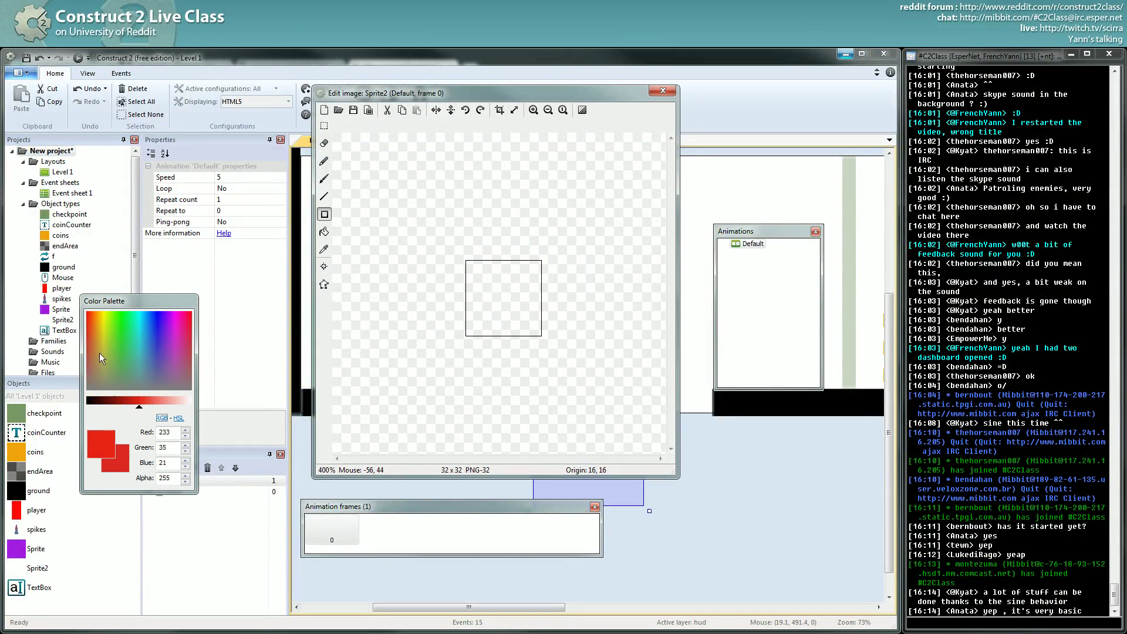
{"action": "double_click", "coordinate": [166, 432]}
{"action": "type", "text": "255"}
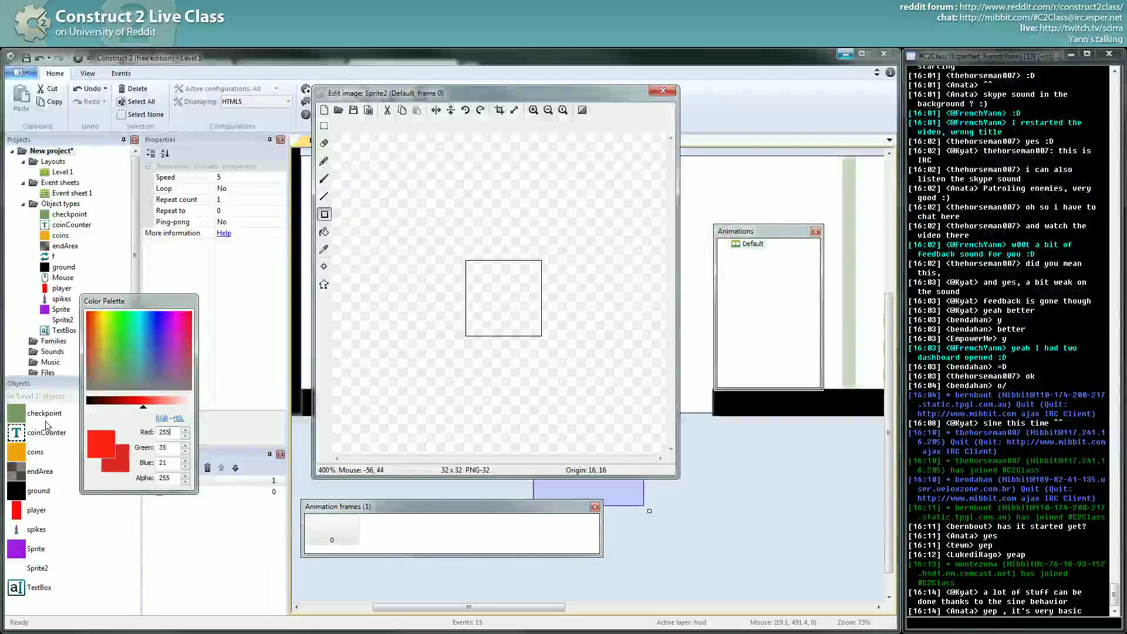
{"action": "key", "text": "Tab"}
{"action": "type", "text": "0"}
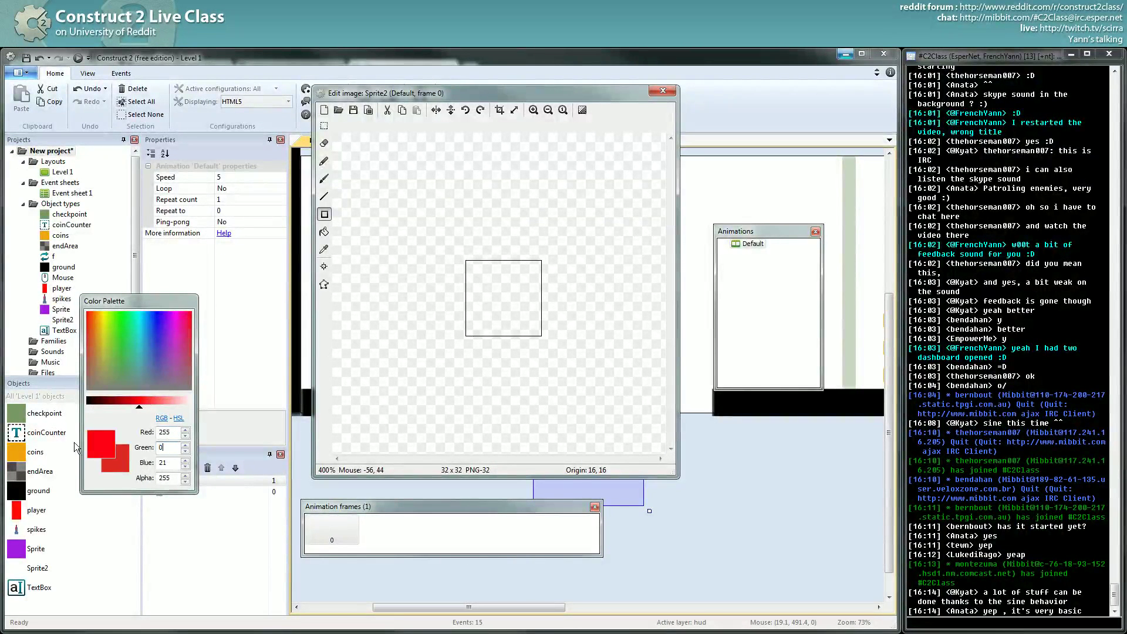
{"action": "key", "text": "Tab"}
{"action": "type", "text": "0"}
{"action": "left_click_drag", "start_coordinate": [461, 256], "coordinate": [567, 382]}
- Draw a white rectangular outline across the image with the Line tool
{"action": "scroll", "coordinate": [411, 322], "scroll_direction": "up", "scroll_amount": 1, "text": "ctrl"}
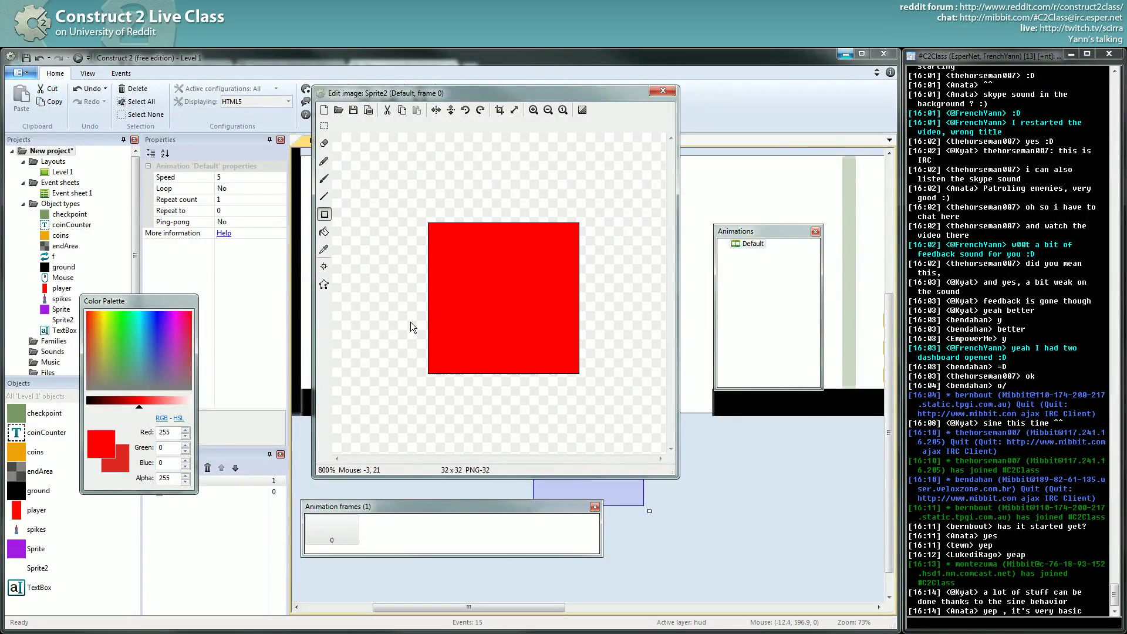
{"action": "left_click", "coordinate": [324, 197]}
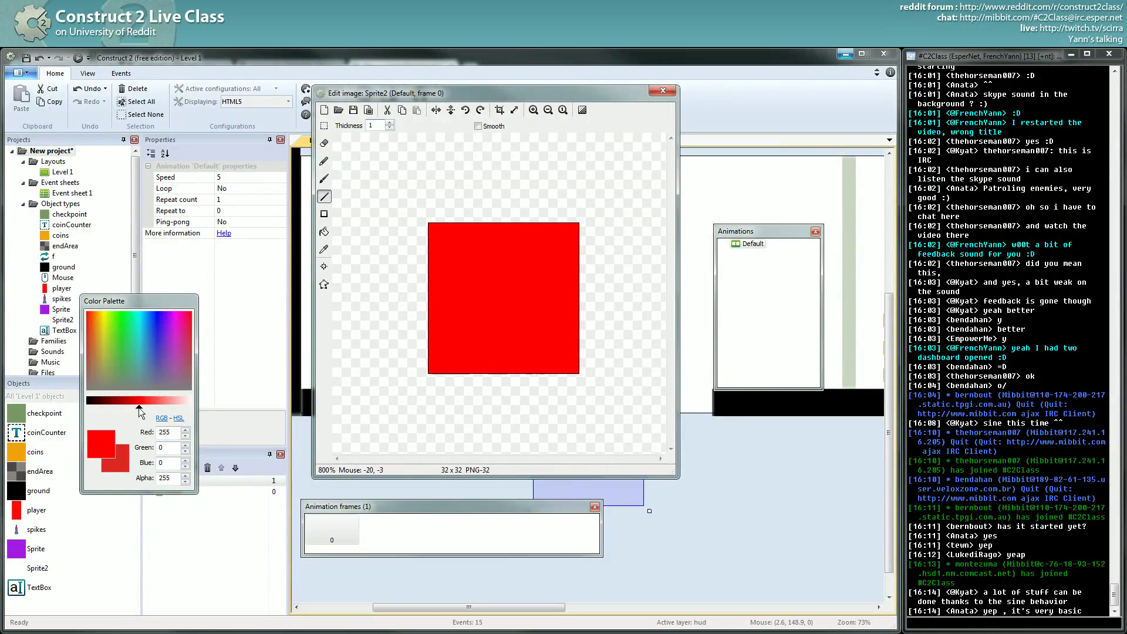
{"action": "left_click_drag", "start_coordinate": [139, 408], "coordinate": [192, 403]}
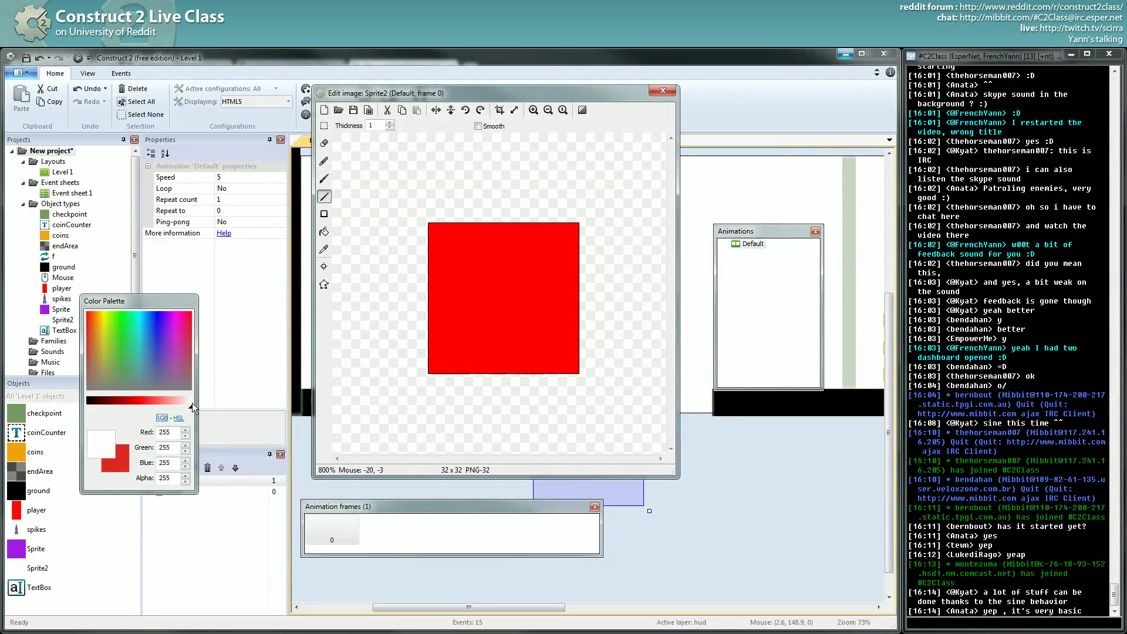
{"action": "left_click", "coordinate": [452, 288]}
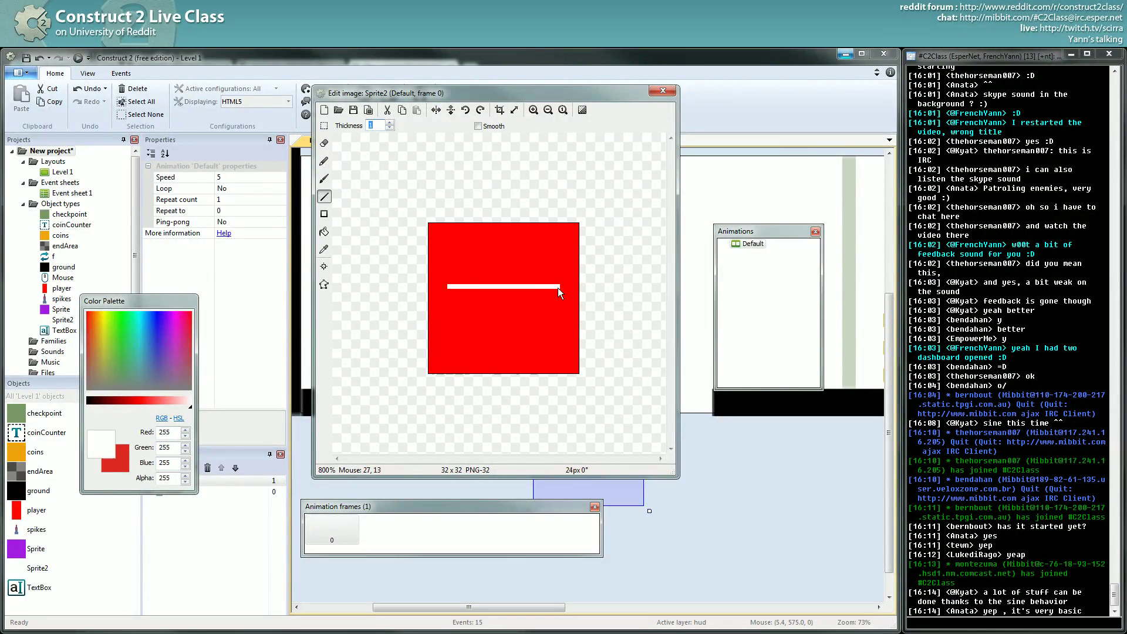
{"action": "left_click_drag", "start_coordinate": [560, 287], "coordinate": [559, 301]}
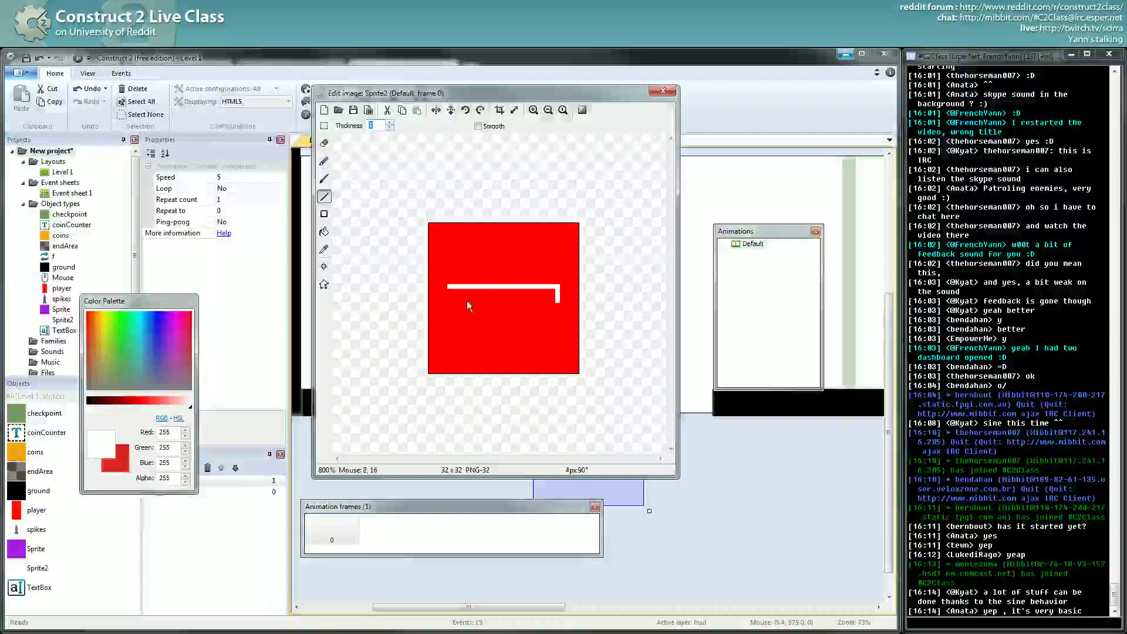
{"action": "mouse_move", "coordinate": [450, 289]}
{"action": "left_mouse_down"}
{"action": "mouse_move", "coordinate": [449, 301]}
{"action": "mouse_move", "coordinate": [553, 303]}
{"action": "left_mouse_up"}
- Fill the rectangle white, thicken the bar with another line, and close the editor
{"action": "left_click", "coordinate": [324, 231]}
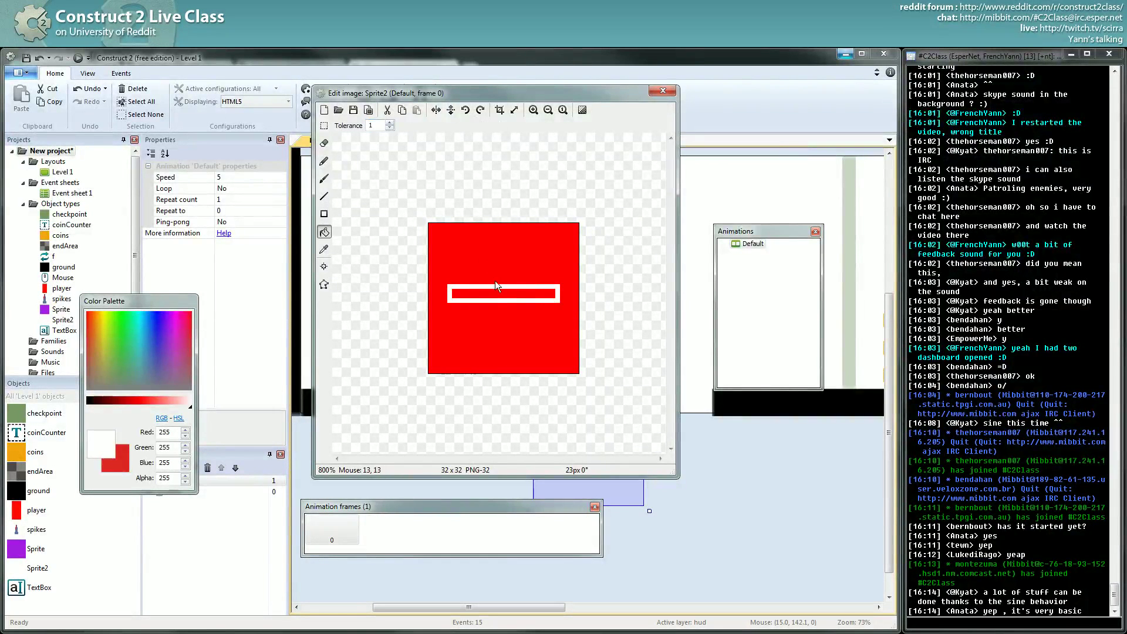
{"action": "left_click", "coordinate": [493, 293]}
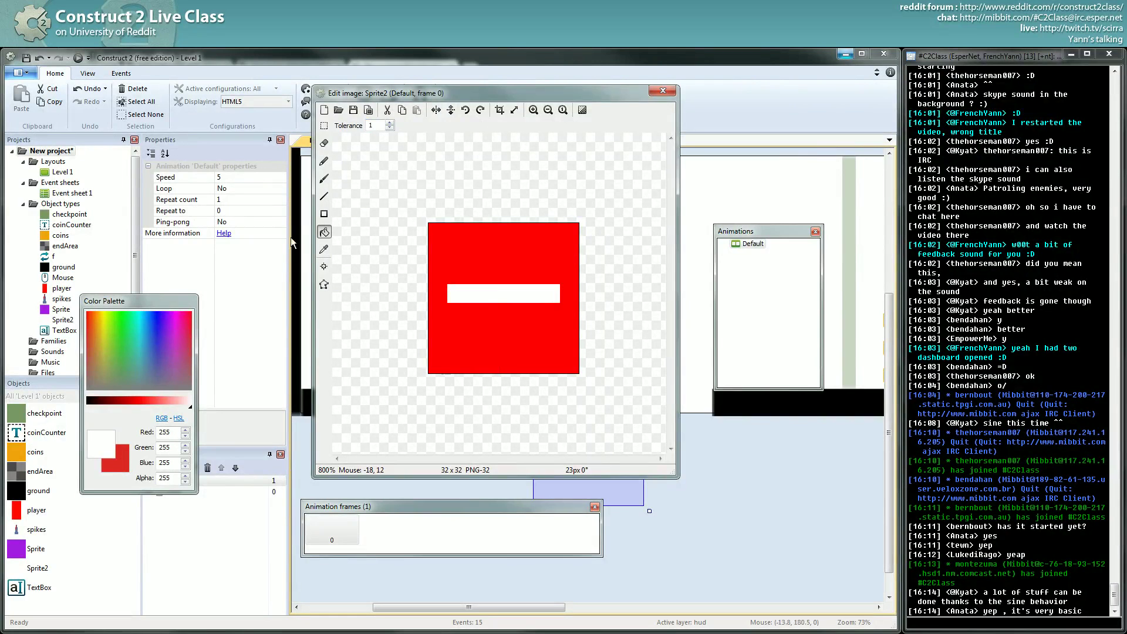
{"action": "left_click", "coordinate": [324, 198]}
{"action": "left_click_drag", "start_coordinate": [448, 304], "coordinate": [550, 305]}
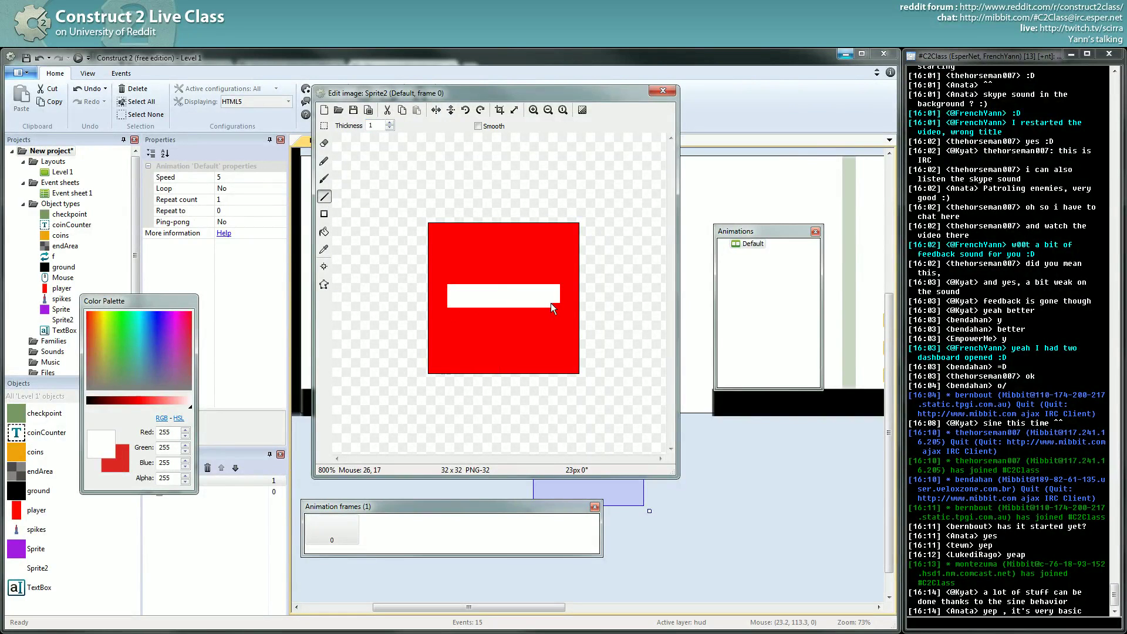
{"action": "left_click", "coordinate": [663, 92]}
- Place a Sprite2 marker beside the purple sprite and copy it to the platform's other end
{"action": "left_click_drag", "start_coordinate": [590, 456], "coordinate": [569, 360]}
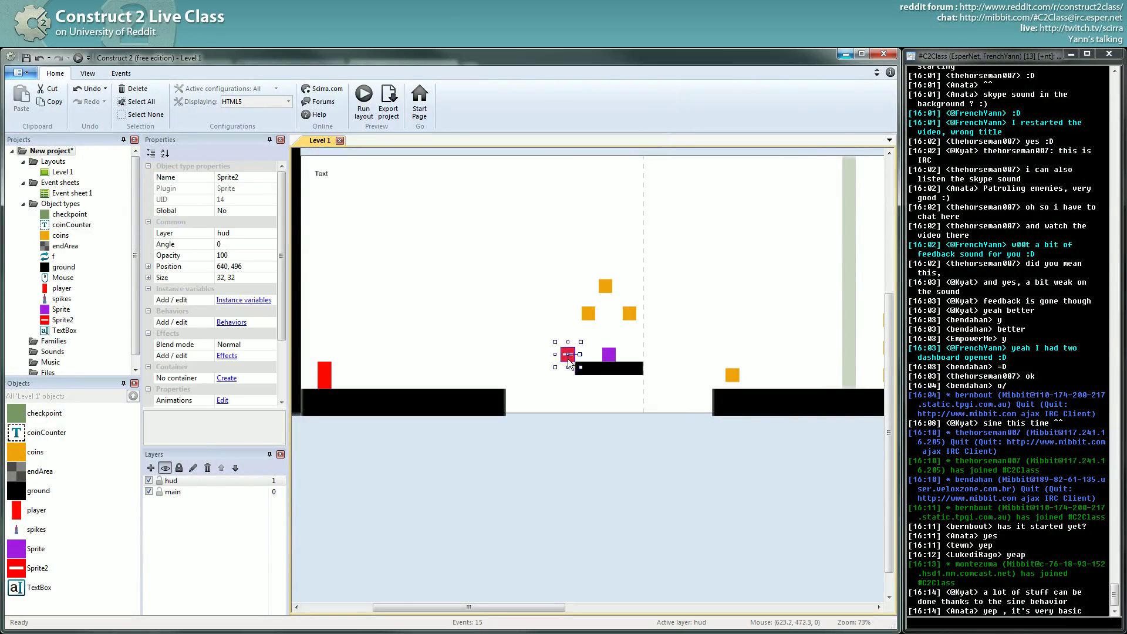
{"action": "scroll", "coordinate": [526, 375], "scroll_direction": "up", "scroll_amount": 3, "text": "ctrl"}
{"action": "scroll", "coordinate": [526, 380], "scroll_direction": "up", "scroll_amount": 1, "text": "ctrl"}
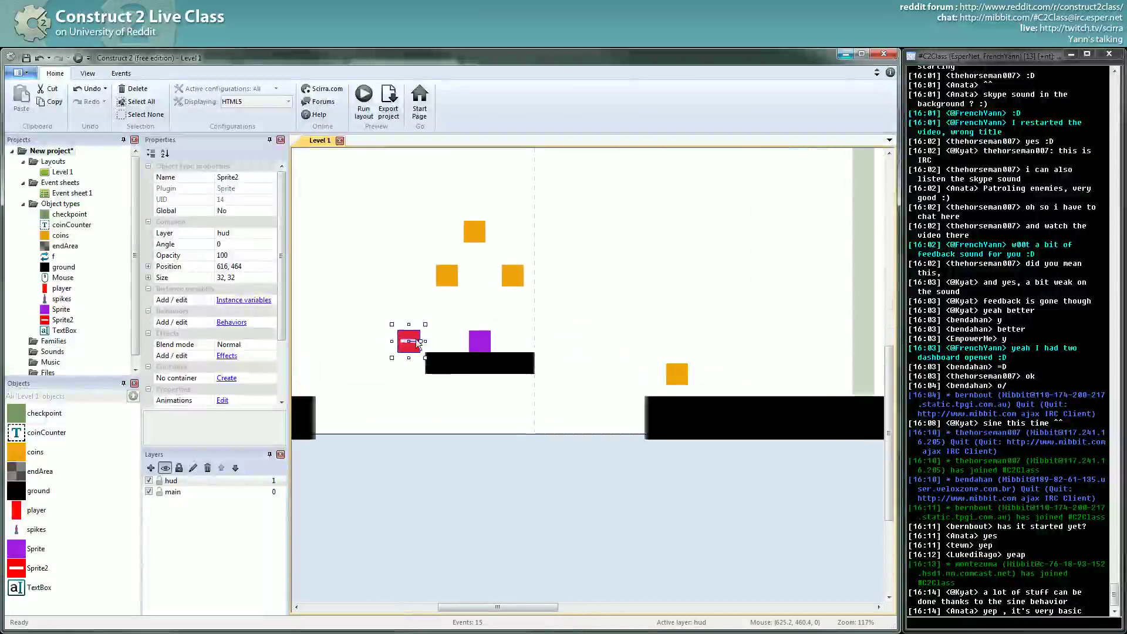
{"action": "left_click_drag", "start_coordinate": [421, 342], "coordinate": [557, 351], "text": "ctrl"}
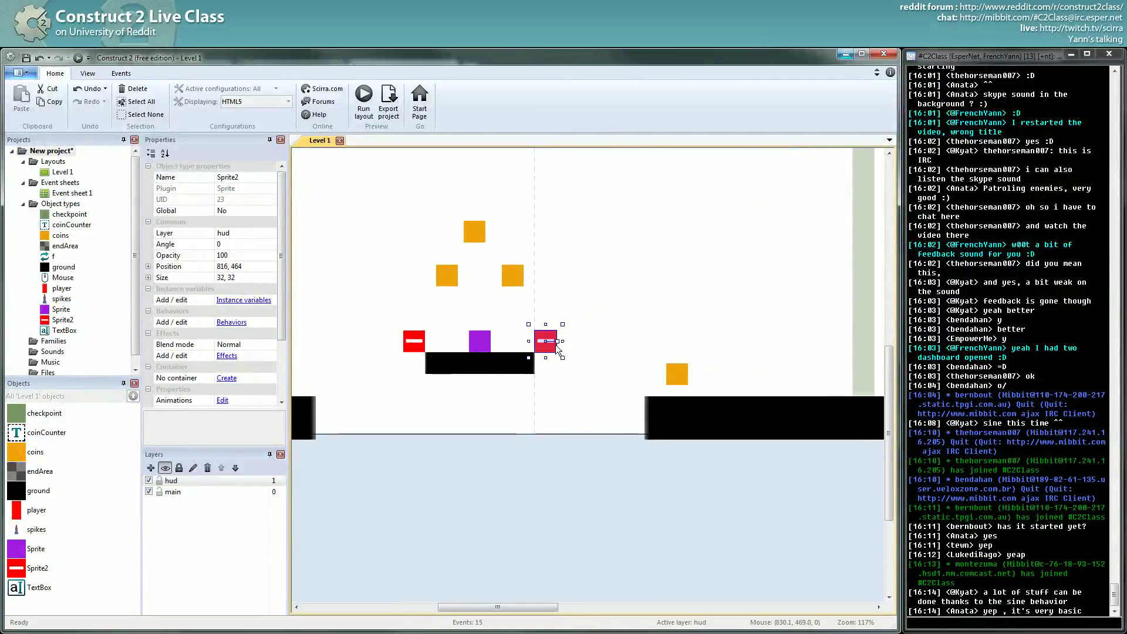
{"action": "scroll", "coordinate": [563, 390], "scroll_direction": "down", "scroll_amount": 4, "text": "ctrl"}
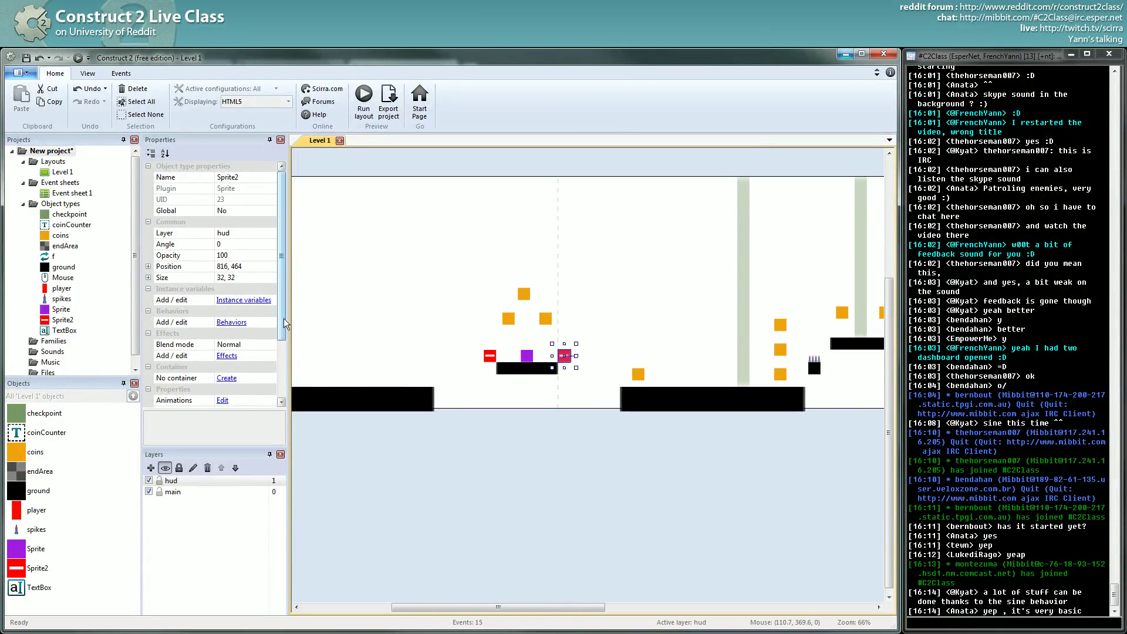
- Set the right marker's Initial visibility to Invisible
{"action": "left_click_drag", "start_coordinate": [283, 322], "coordinate": [282, 379]}
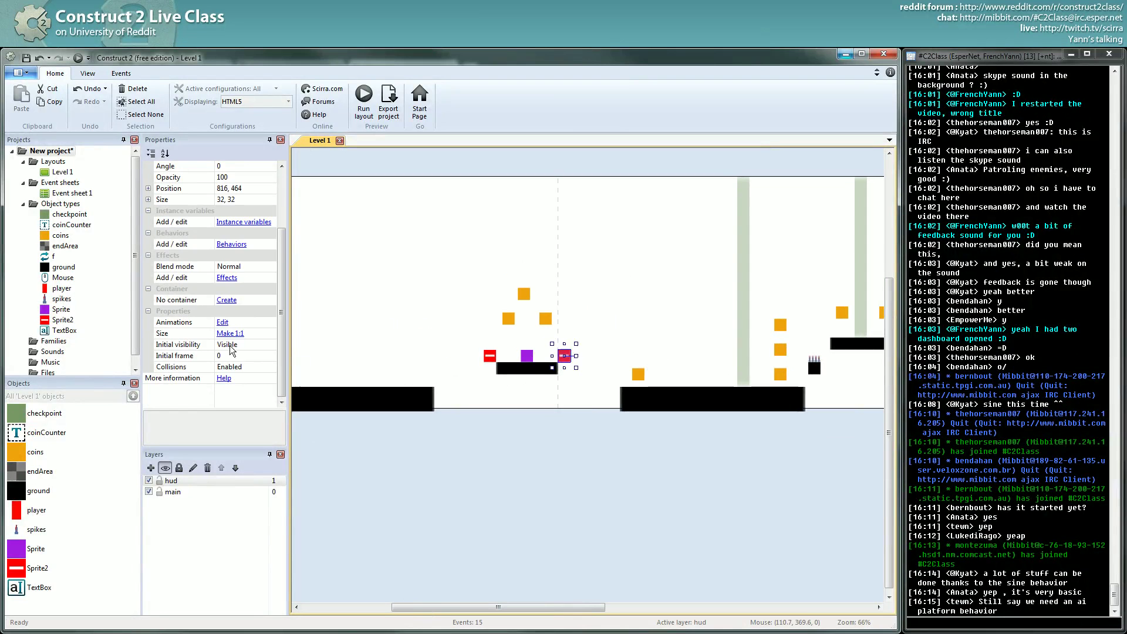
{"action": "left_click", "coordinate": [273, 347]}
{"action": "left_click", "coordinate": [272, 345]}
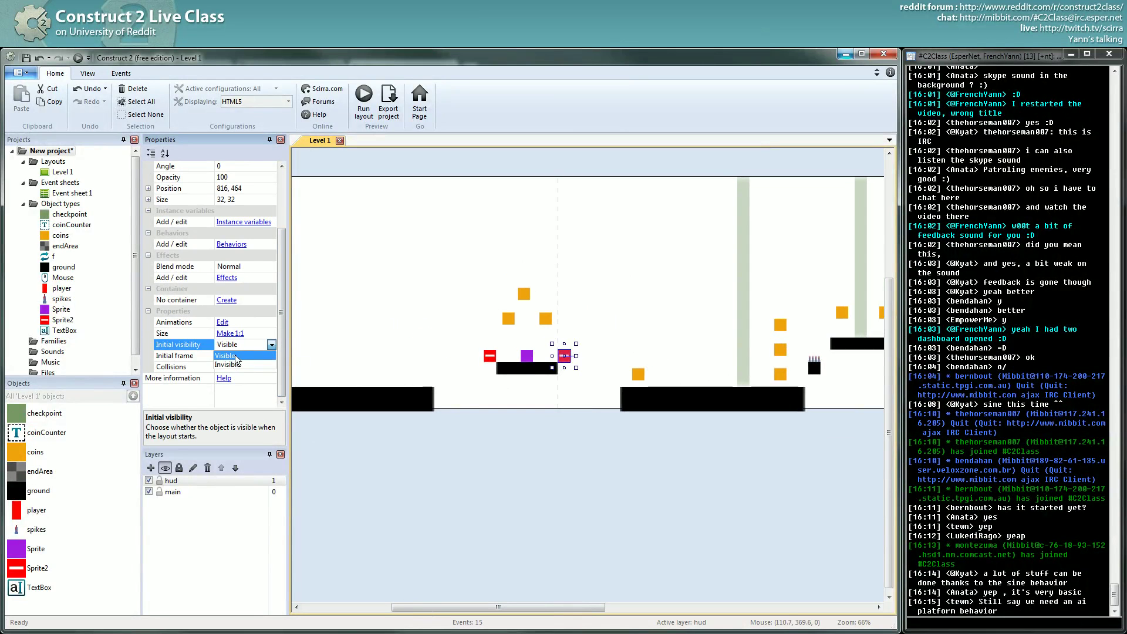
{"action": "left_click", "coordinate": [587, 520]}
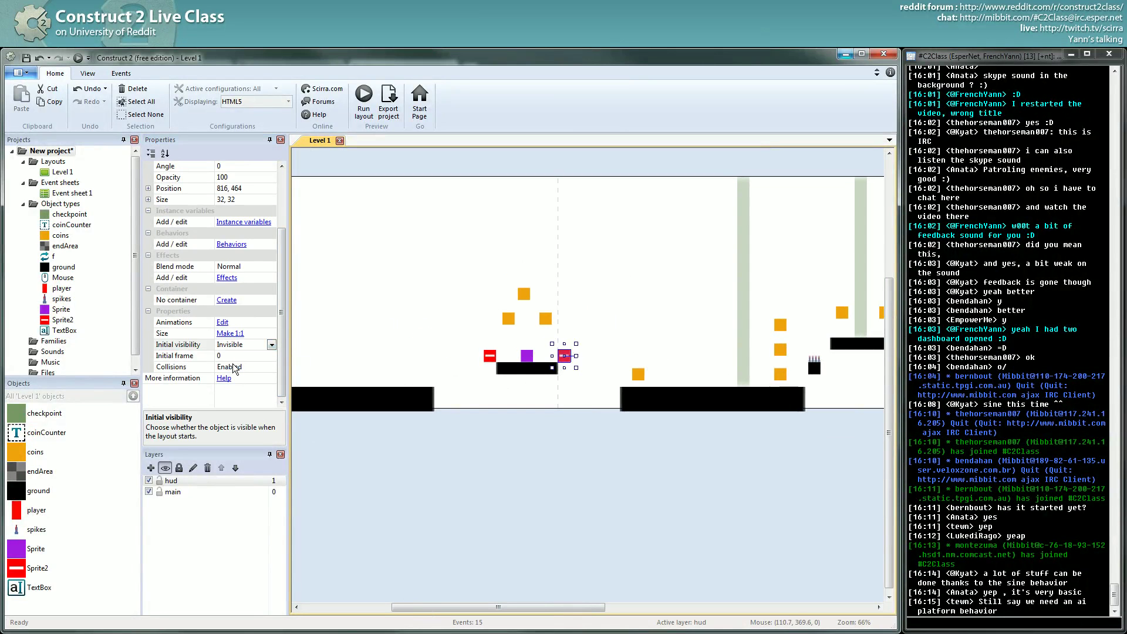
- Rename the red marker object type to 'collider'
{"action": "left_click", "coordinate": [528, 357]}
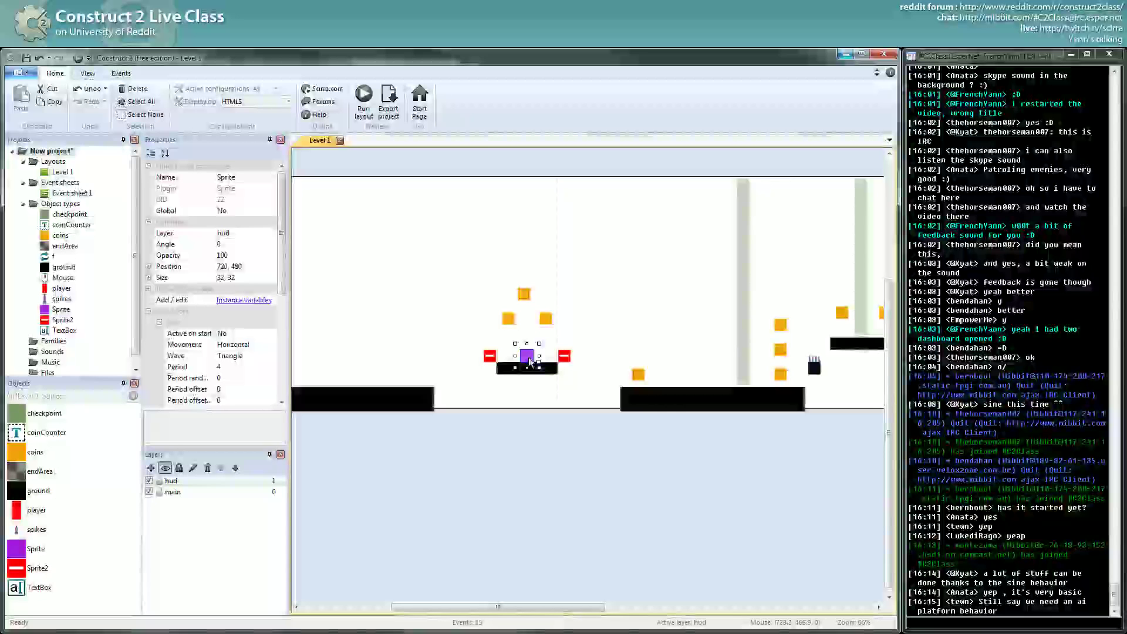
{"action": "left_click", "coordinate": [563, 359]}
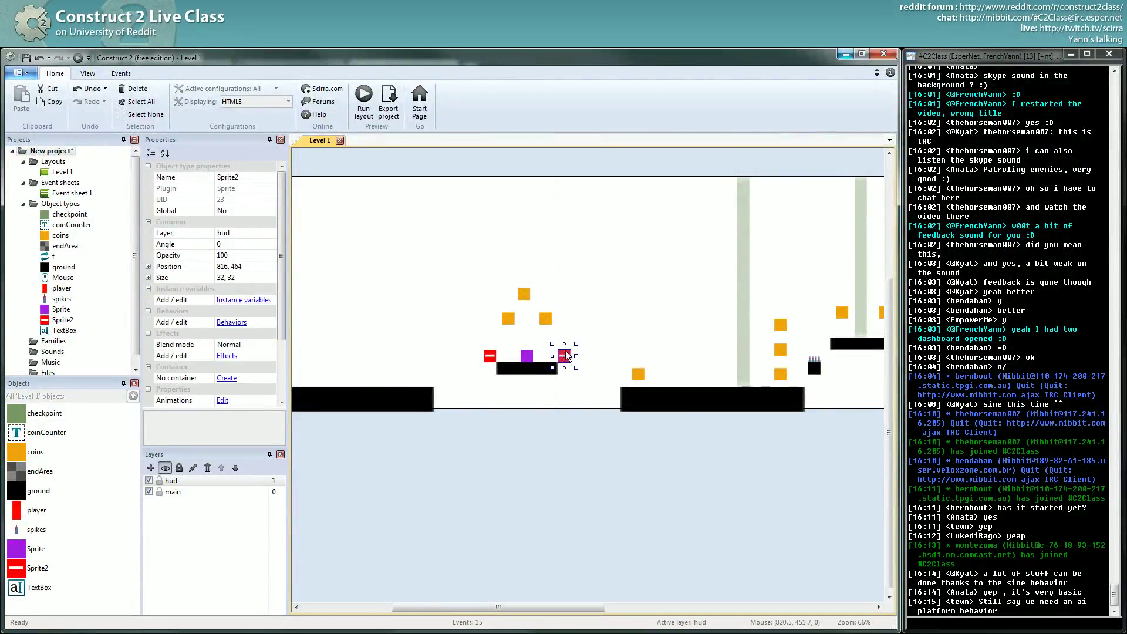
{"action": "left_click", "coordinate": [246, 177]}
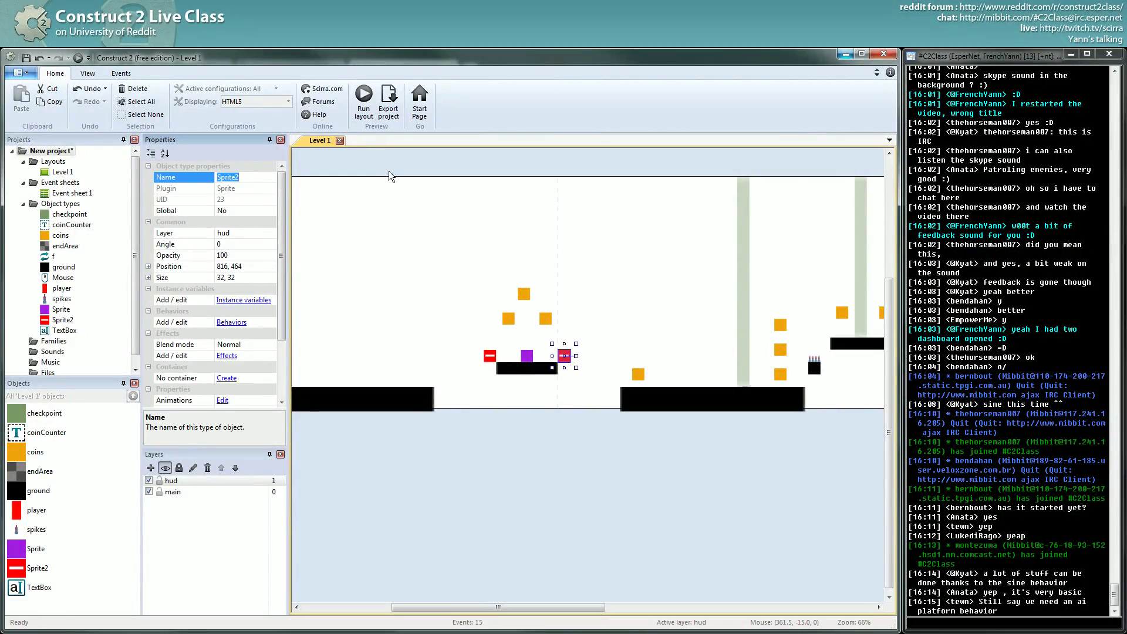
{"action": "type", "text": "collider"}
{"action": "key", "text": "Return"}
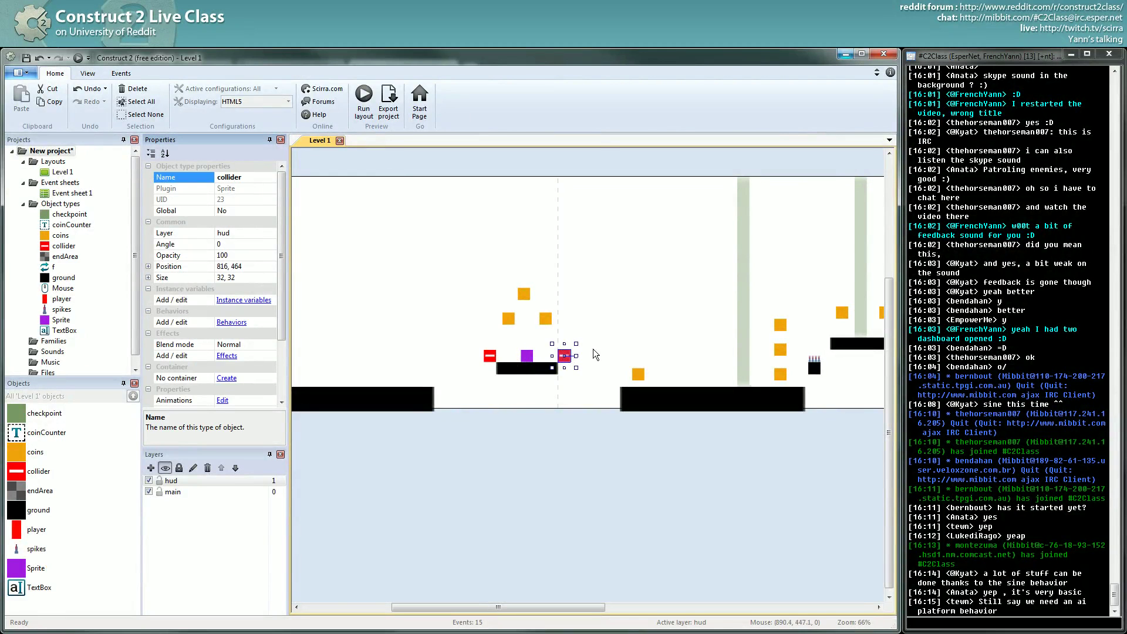
{"action": "left_click", "coordinate": [520, 361]}
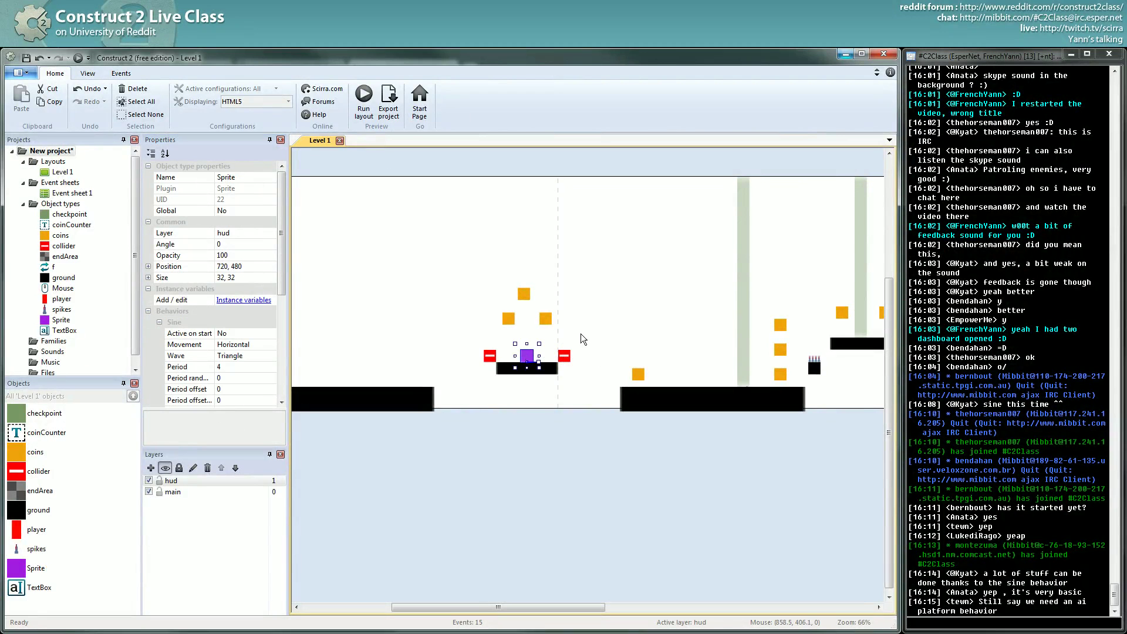
{"action": "left_click", "coordinate": [261, 177]}
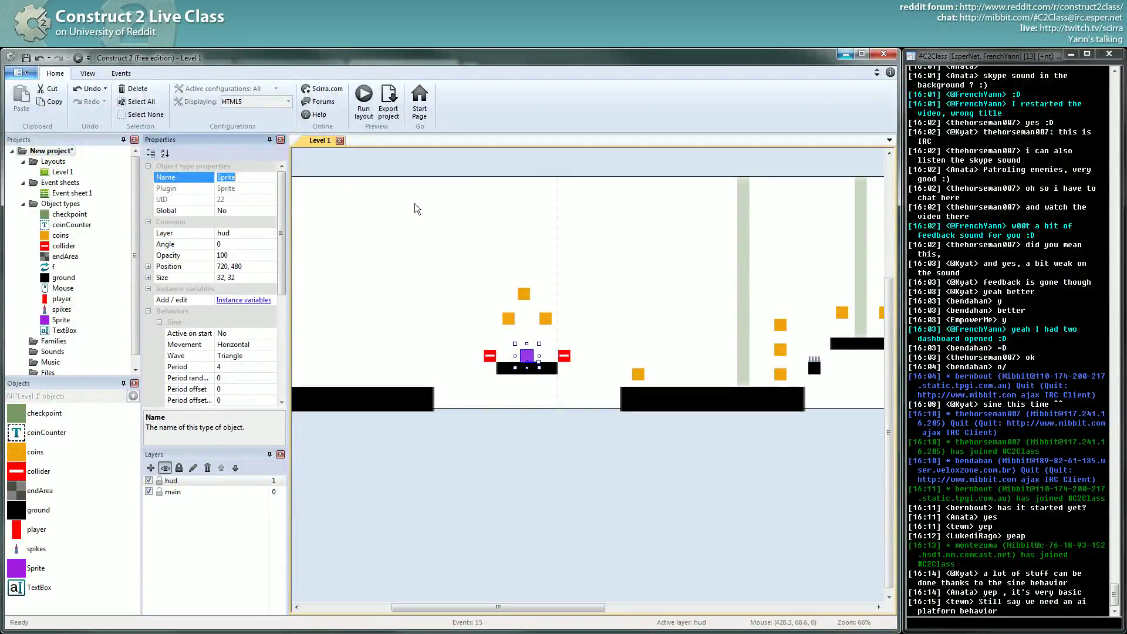
- Rename the purple sprite's object type to 'enemy'
{"action": "type", "text": "enemy"}
{"action": "key", "text": "Return"}
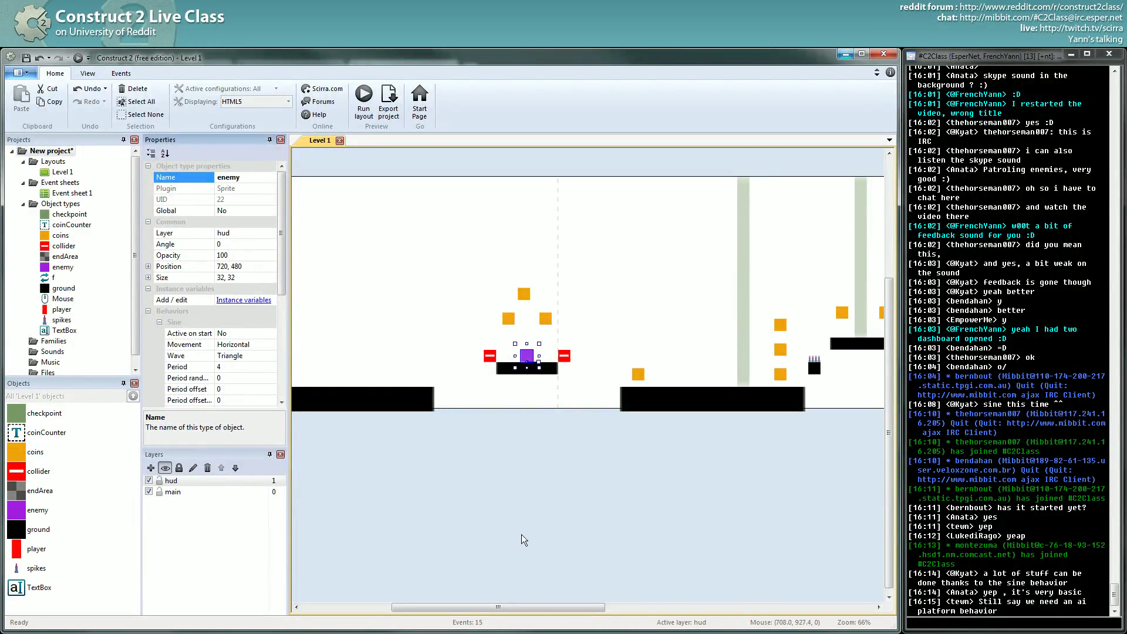
{"action": "left_click", "coordinate": [524, 536]}
{"action": "left_click", "coordinate": [527, 357]}
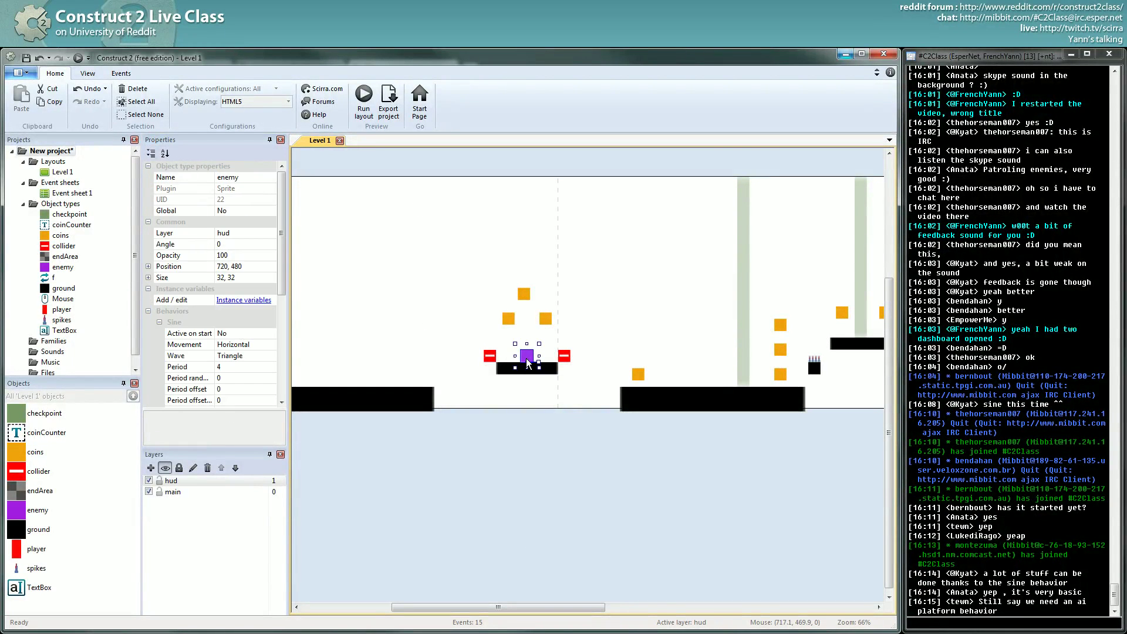
{"action": "left_click", "coordinate": [160, 323]}
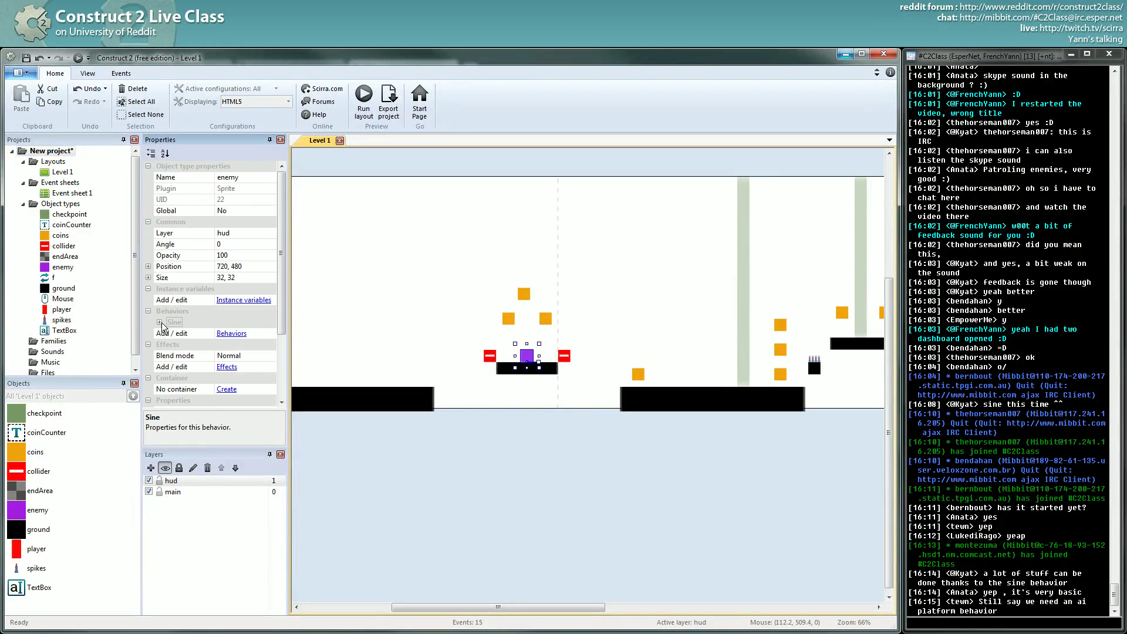
{"action": "left_click", "coordinate": [160, 323]}
{"action": "left_click", "coordinate": [160, 323]}
- Add a Bullet behaviour to the enemy
{"action": "left_click", "coordinate": [232, 334]}
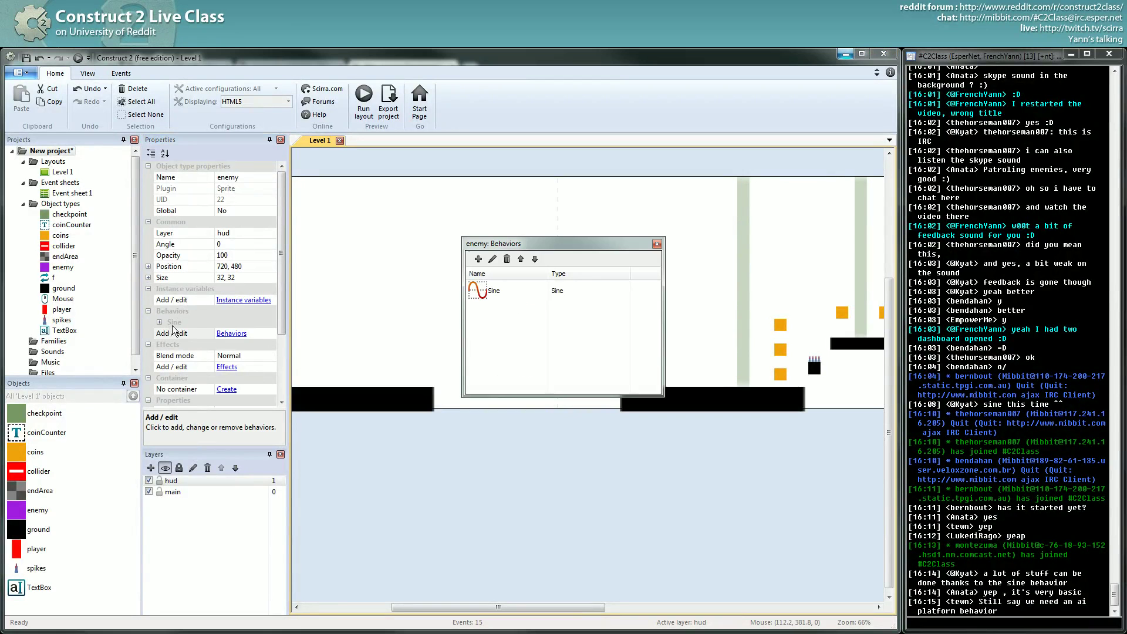
{"action": "left_click", "coordinate": [478, 259]}
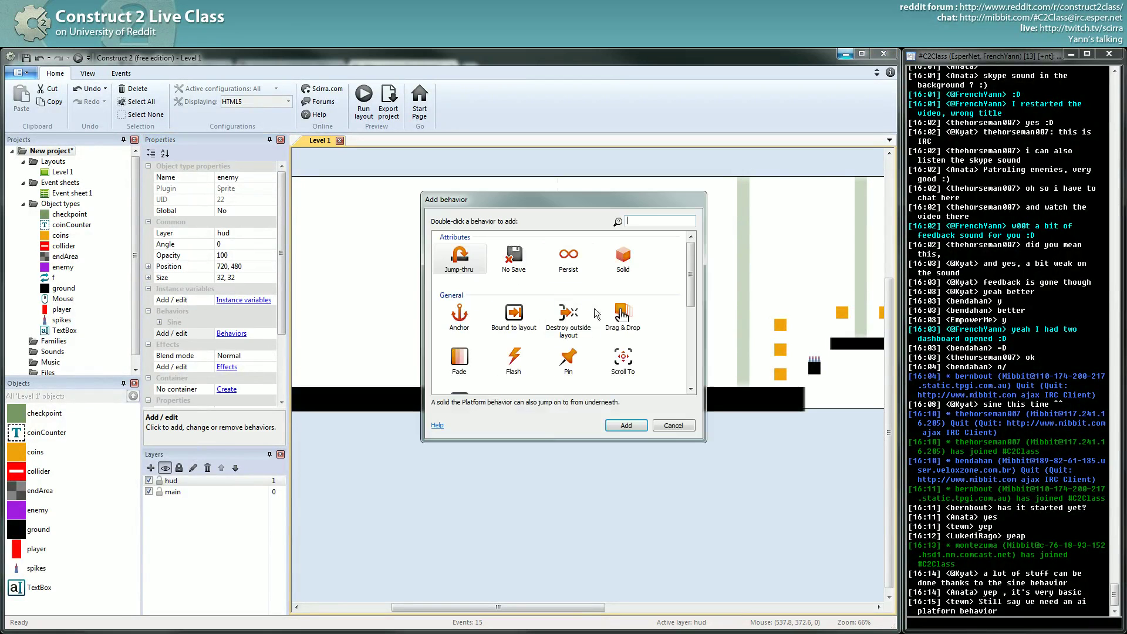
{"action": "scroll", "coordinate": [564, 329], "scroll_direction": "down", "scroll_amount": 2}
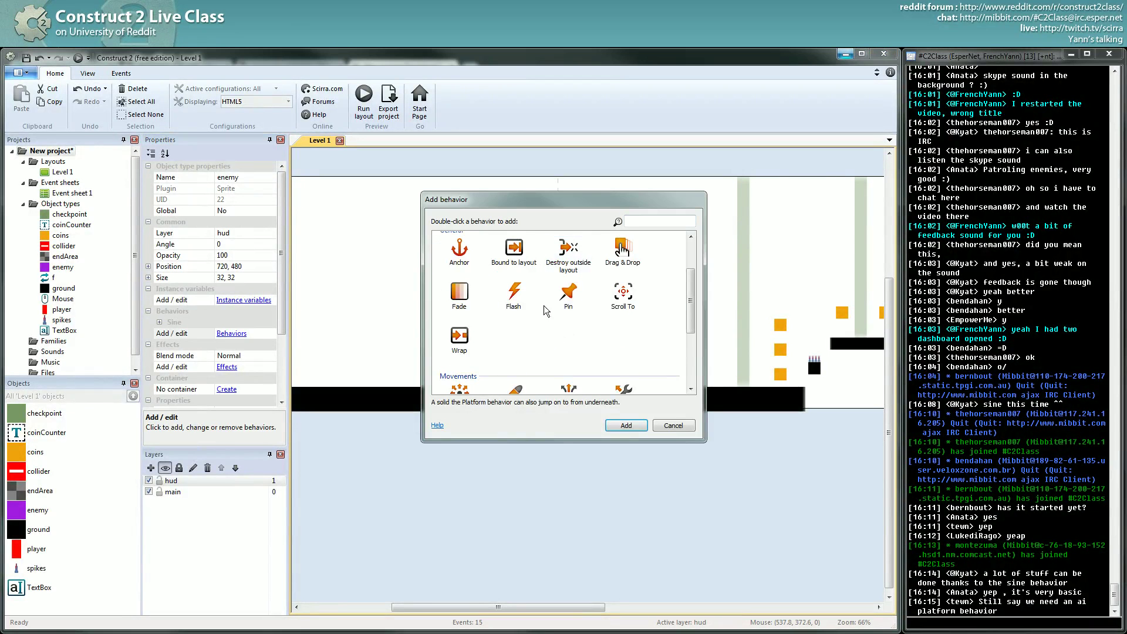
{"action": "scroll", "coordinate": [546, 311], "scroll_direction": "down", "scroll_amount": 3}
{"action": "double_click", "coordinate": [527, 334]}
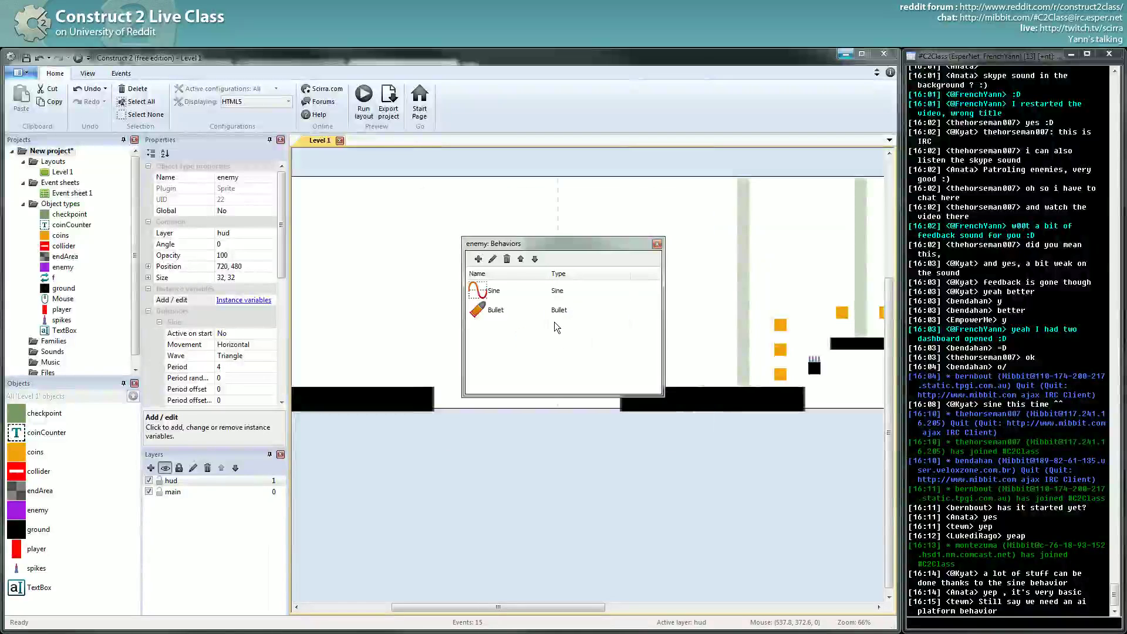
{"action": "left_click", "coordinate": [657, 244]}
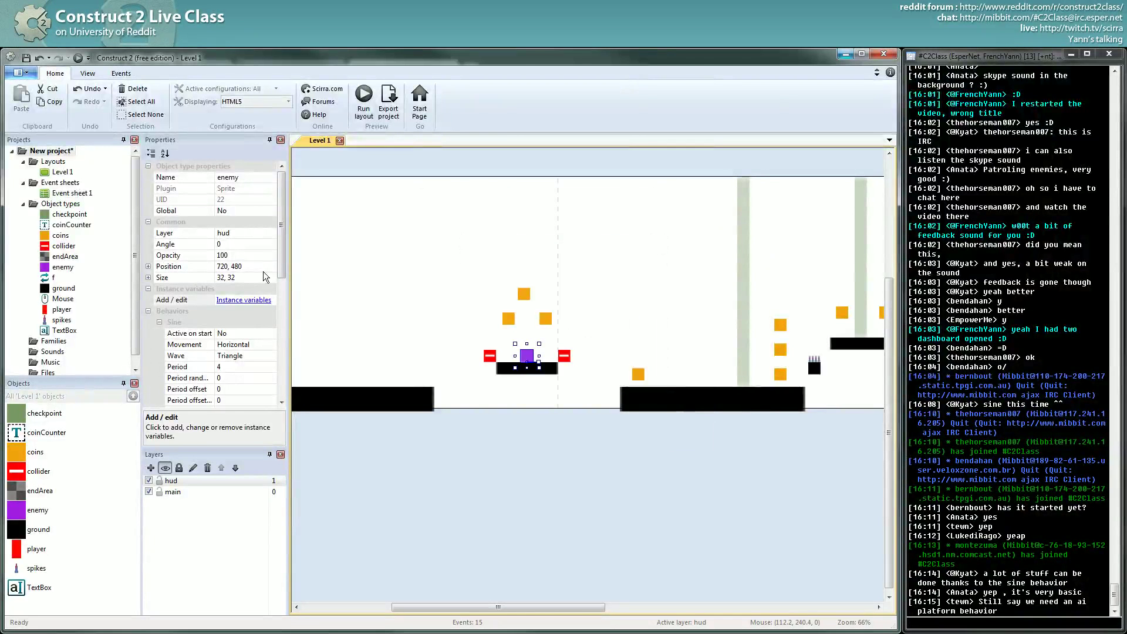
- Set the enemy's Bullet speed to 100 and its Set angle option to No
{"action": "left_click", "coordinate": [160, 322]}
{"action": "left_click", "coordinate": [211, 346]}
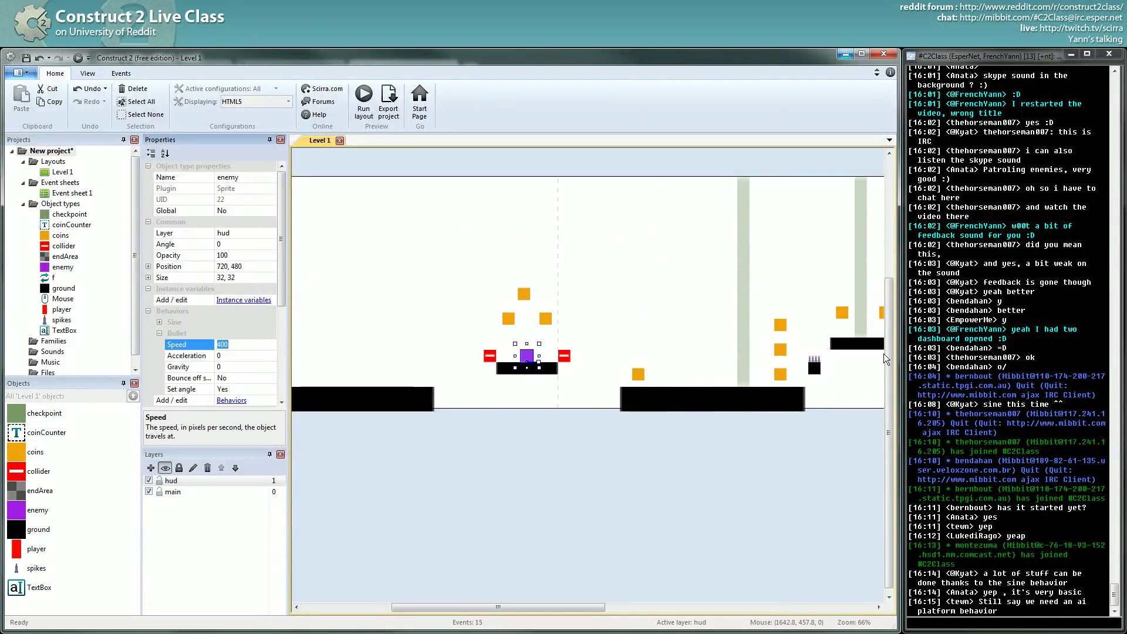
{"action": "type", "text": "1"}
{"action": "left_click", "coordinate": [234, 378]}
{"action": "left_click", "coordinate": [213, 391]}
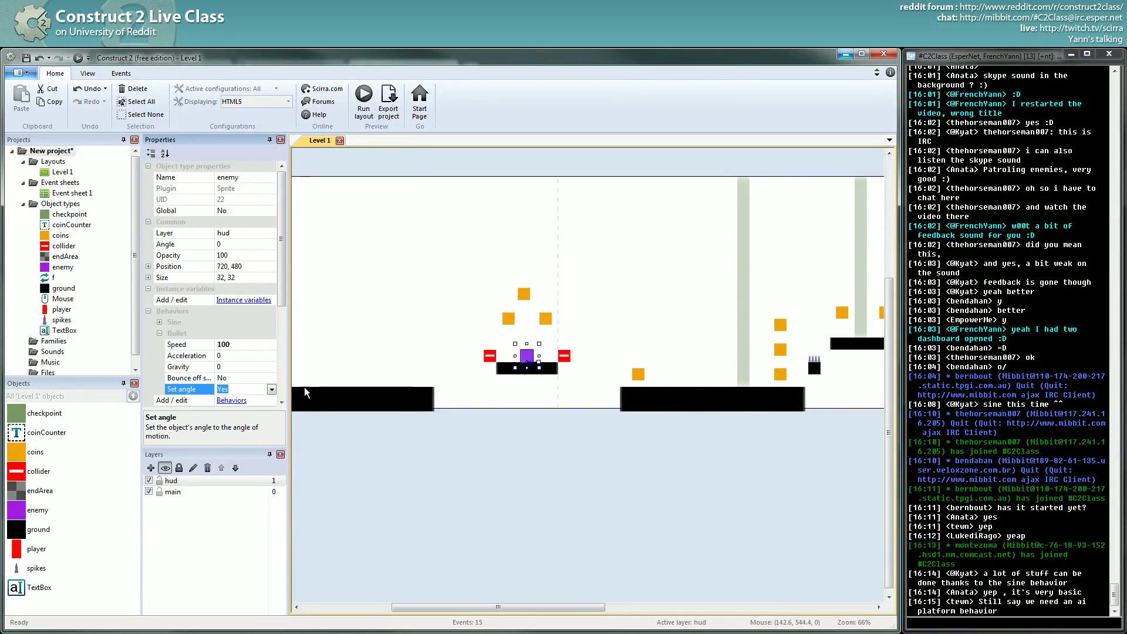
{"action": "left_click", "coordinate": [271, 389]}
{"action": "left_click", "coordinate": [261, 397]}
{"action": "left_click", "coordinate": [258, 378]}
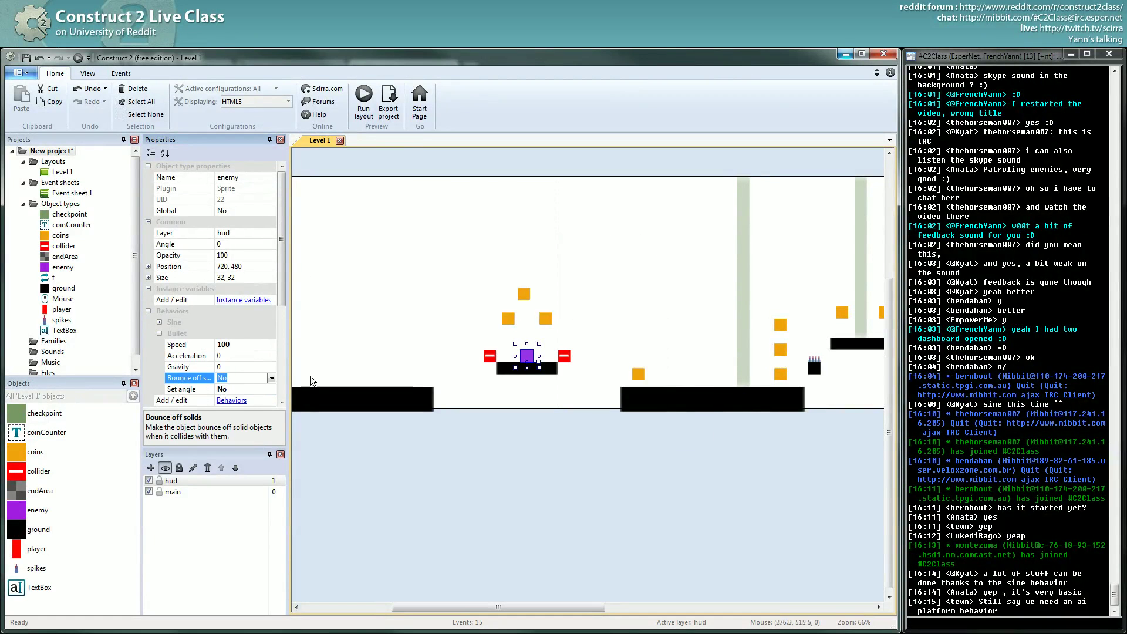
- Nudge the enemy sprite down onto the platform at 712, 480 and recheck its Bullet settings
{"action": "left_click_drag", "start_coordinate": [527, 360], "coordinate": [524, 348]}
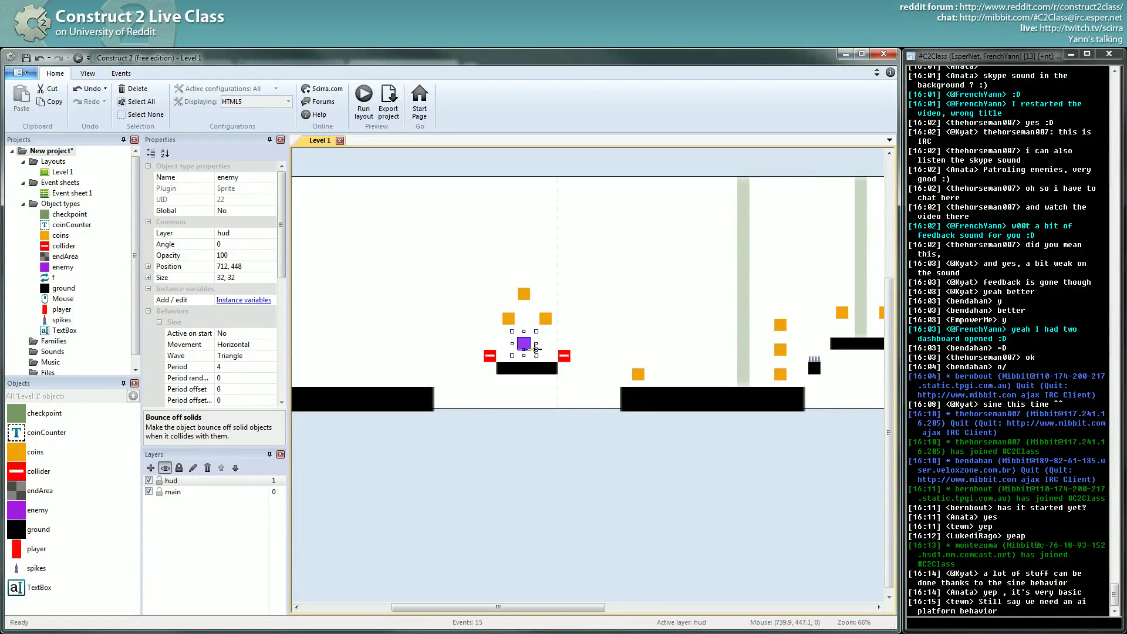
{"action": "mouse_move", "coordinate": [536, 348]}
{"action": "left_mouse_down"}
{"action": "mouse_move", "coordinate": [517, 334]}
{"action": "mouse_move", "coordinate": [509, 346]}
{"action": "mouse_move", "coordinate": [529, 336]}
{"action": "mouse_move", "coordinate": [527, 359]}
{"action": "left_mouse_up"}
{"action": "left_click", "coordinate": [509, 346]}
{"action": "left_click", "coordinate": [520, 354]}
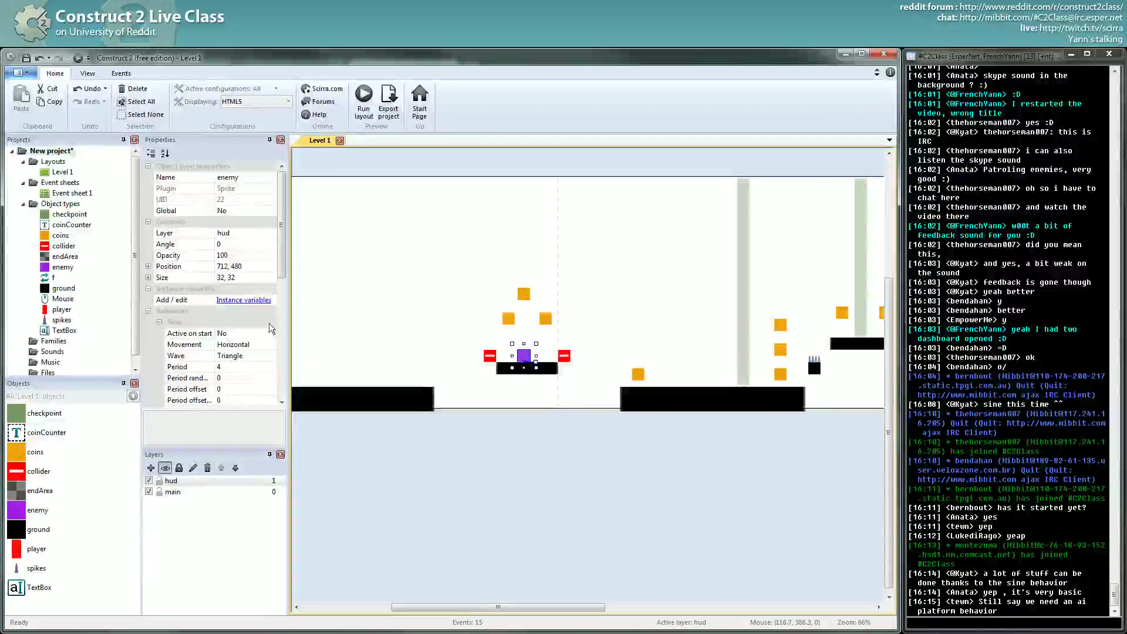
{"action": "left_click", "coordinate": [160, 322]}
{"action": "left_click_drag", "start_coordinate": [284, 280], "coordinate": [286, 318]}
{"action": "left_click", "coordinate": [196, 321]}
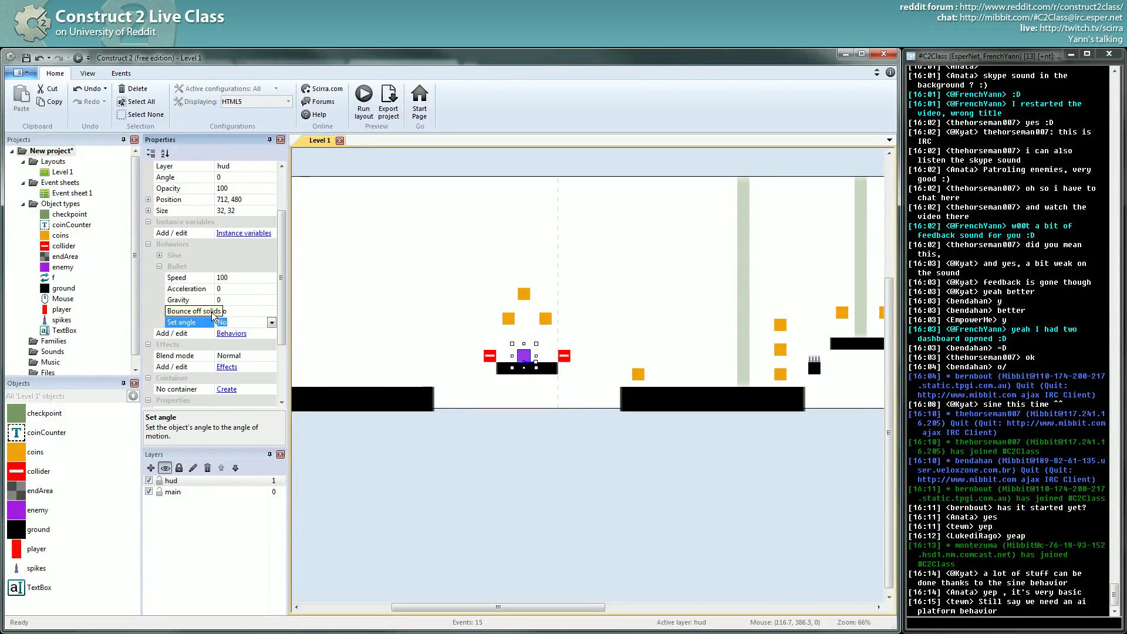
{"action": "left_click", "coordinate": [490, 356]}
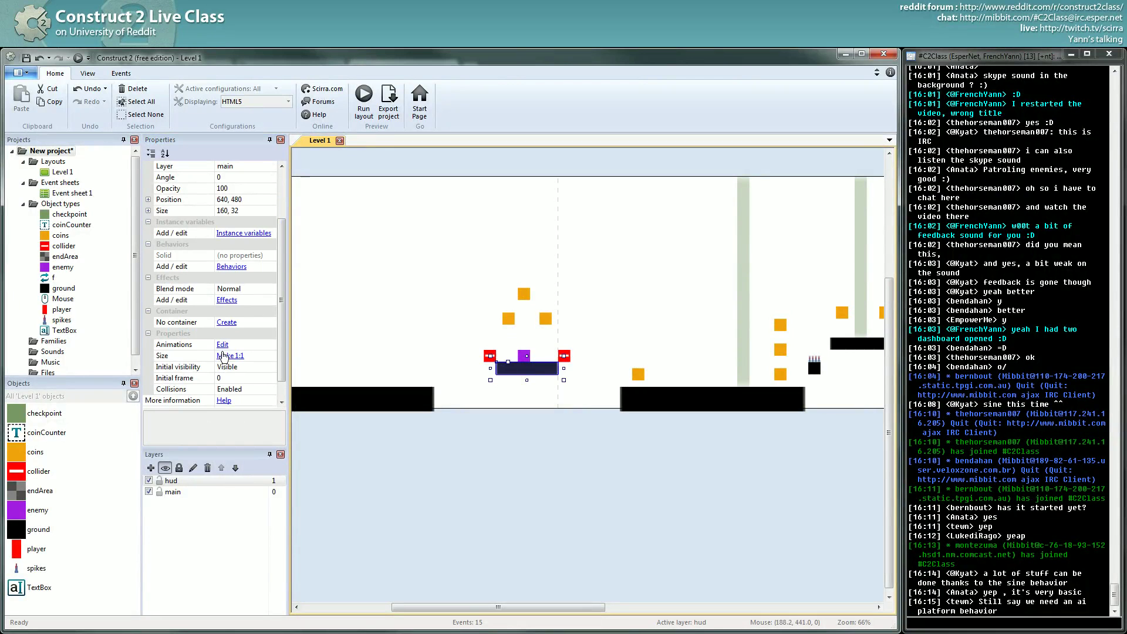
- Inspect both red colliders, then set the enemy's Bullet 'Bounce off solids' to Yes
{"action": "left_click", "coordinate": [489, 356]}
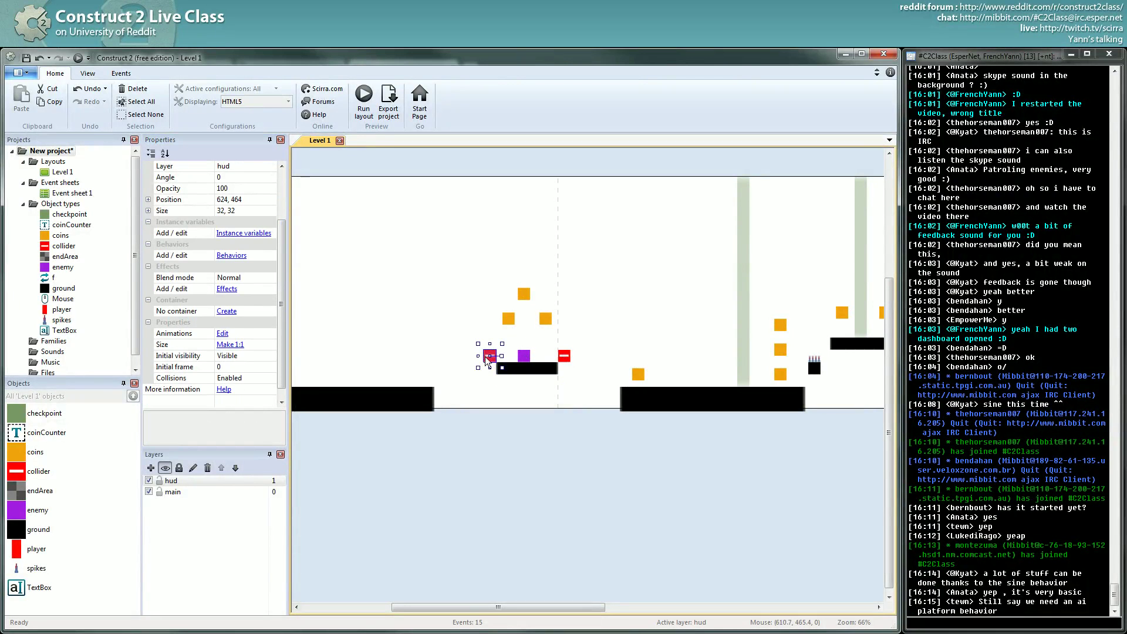
{"action": "left_click", "coordinate": [564, 355]}
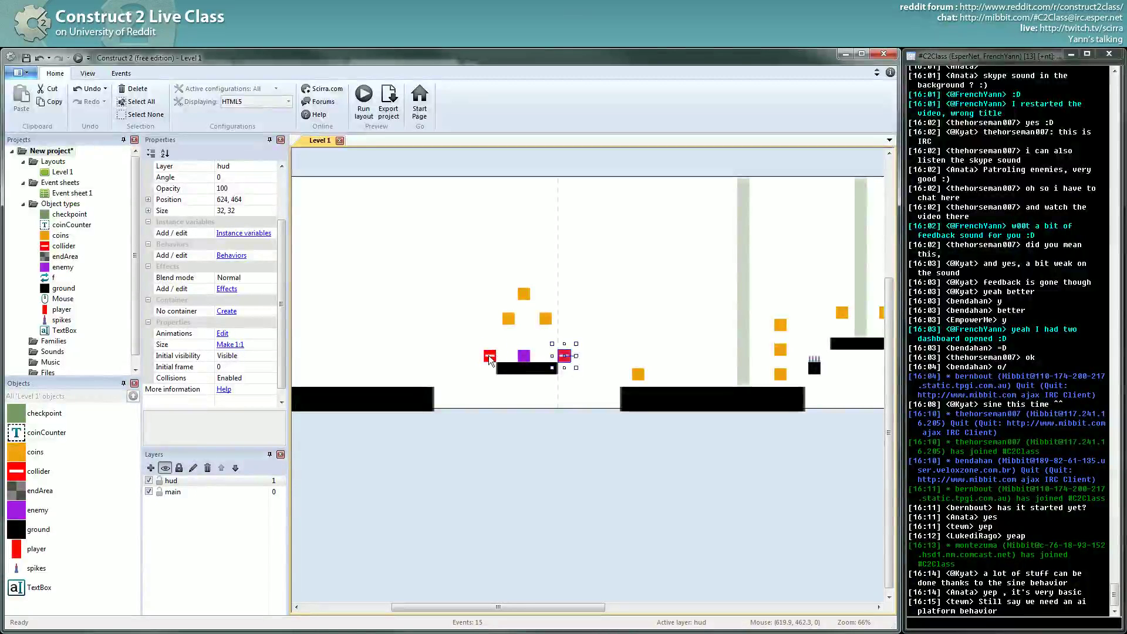
{"action": "left_click", "coordinate": [489, 356]}
{"action": "left_click", "coordinate": [569, 357]}
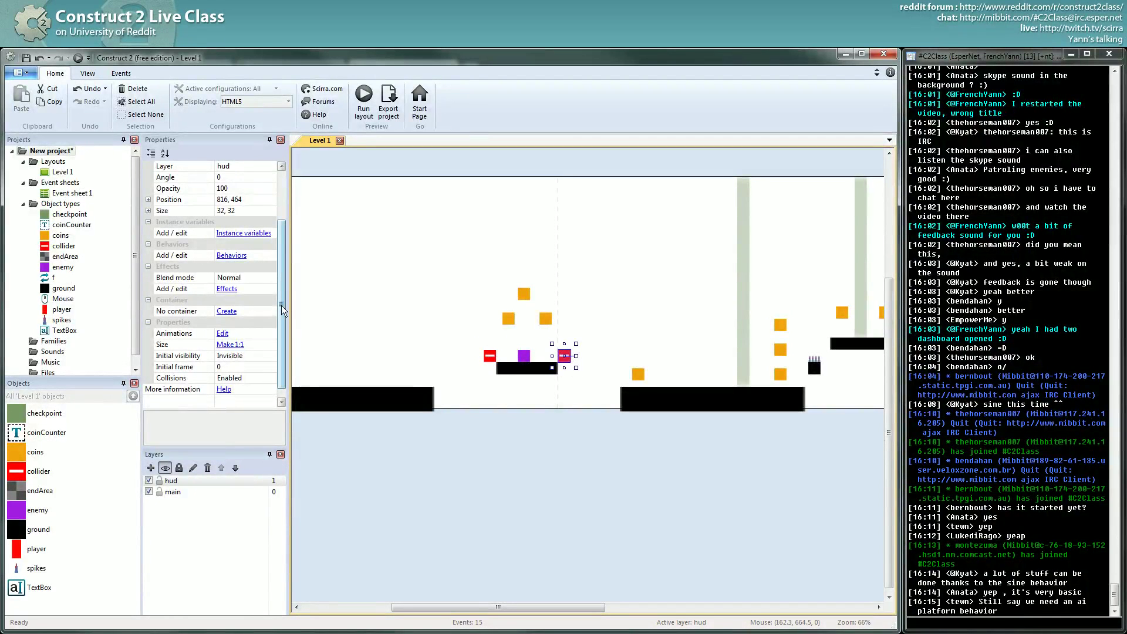
{"action": "left_click_drag", "start_coordinate": [280, 305], "coordinate": [280, 316]}
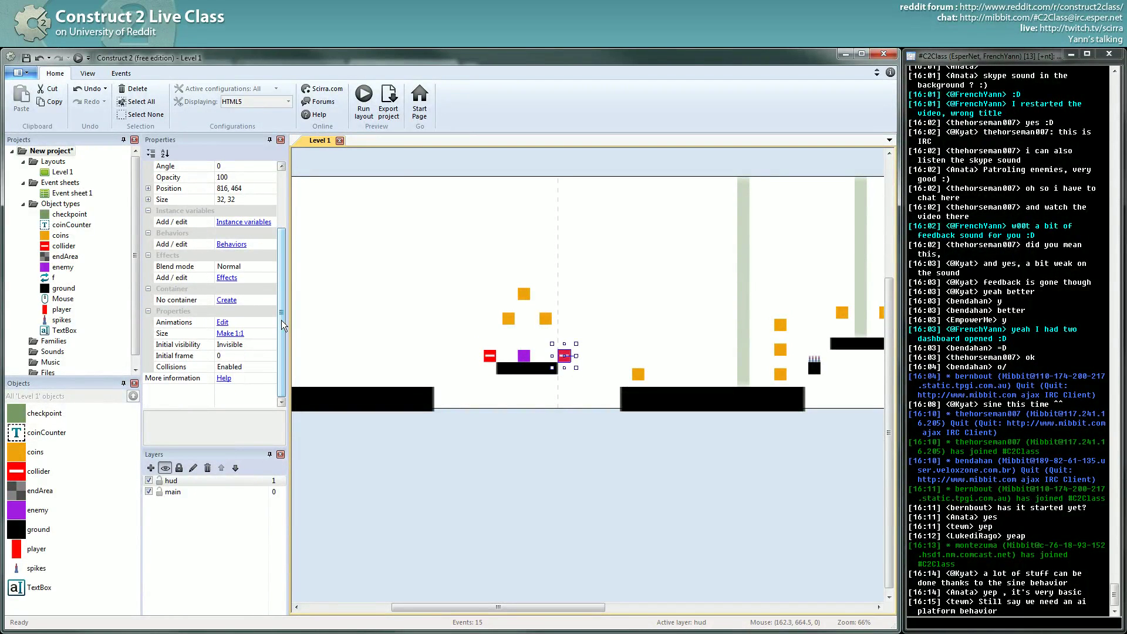
{"action": "left_click", "coordinate": [525, 356]}
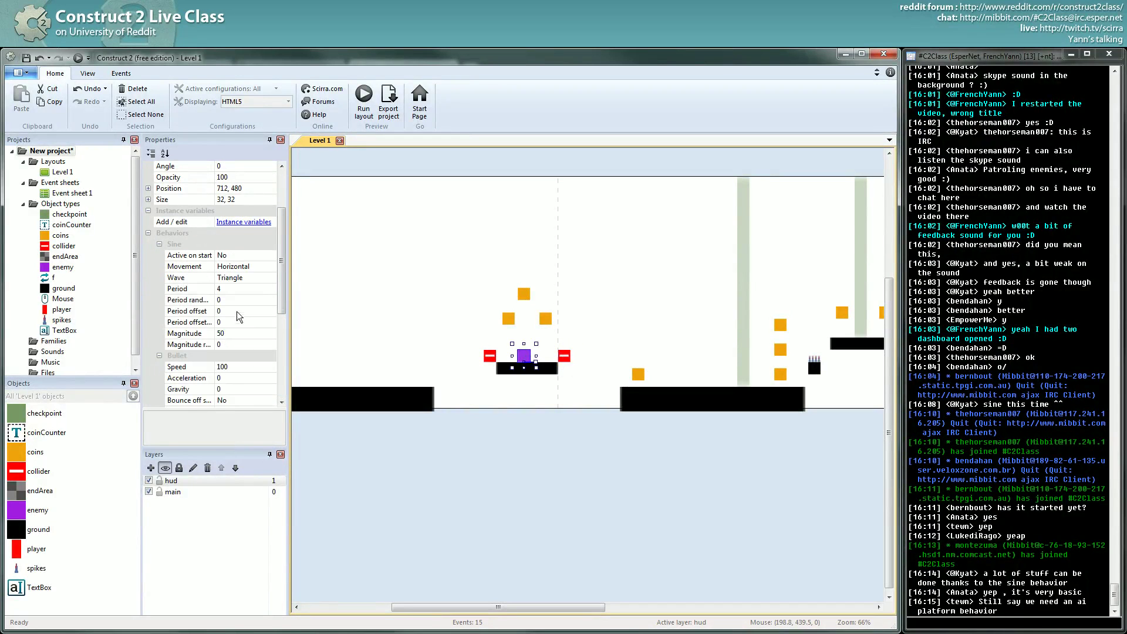
{"action": "left_click_drag", "start_coordinate": [280, 305], "coordinate": [280, 336]}
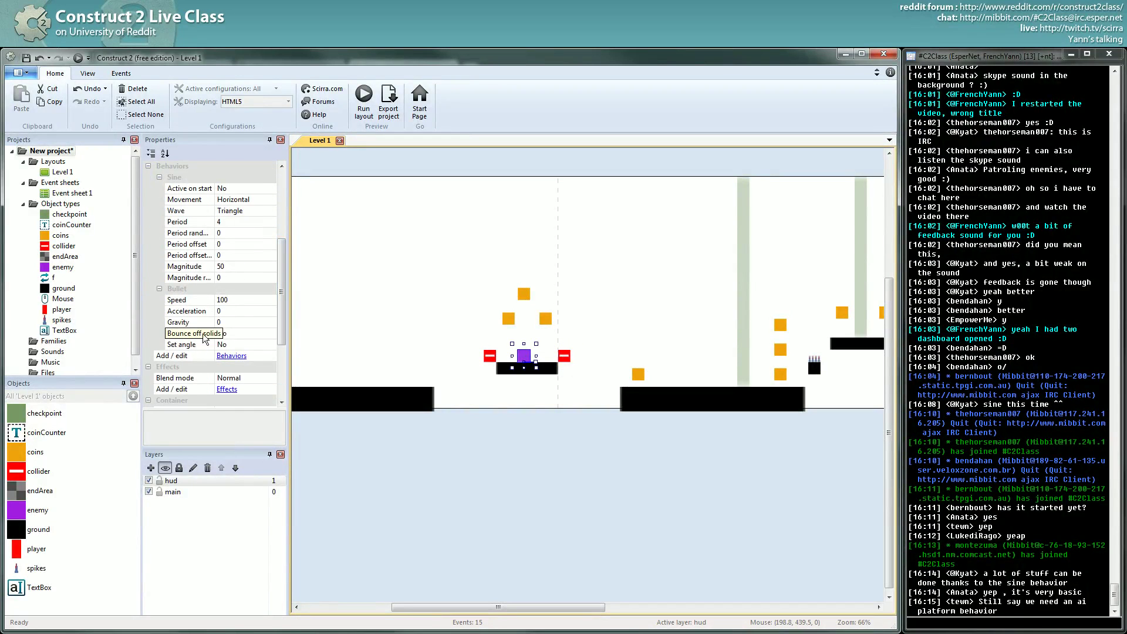
{"action": "left_click", "coordinate": [275, 333]}
{"action": "left_click", "coordinate": [271, 334]}
{"action": "left_click", "coordinate": [229, 346]}
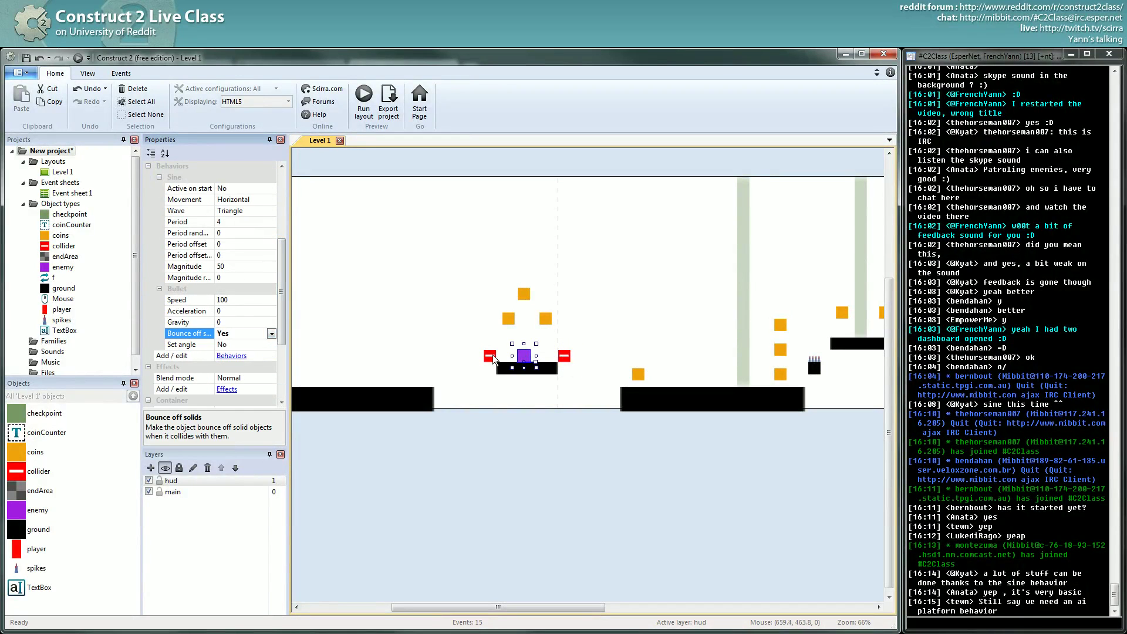
- Add the Solid behavior to the red collider sprite
{"action": "left_click", "coordinate": [562, 357]}
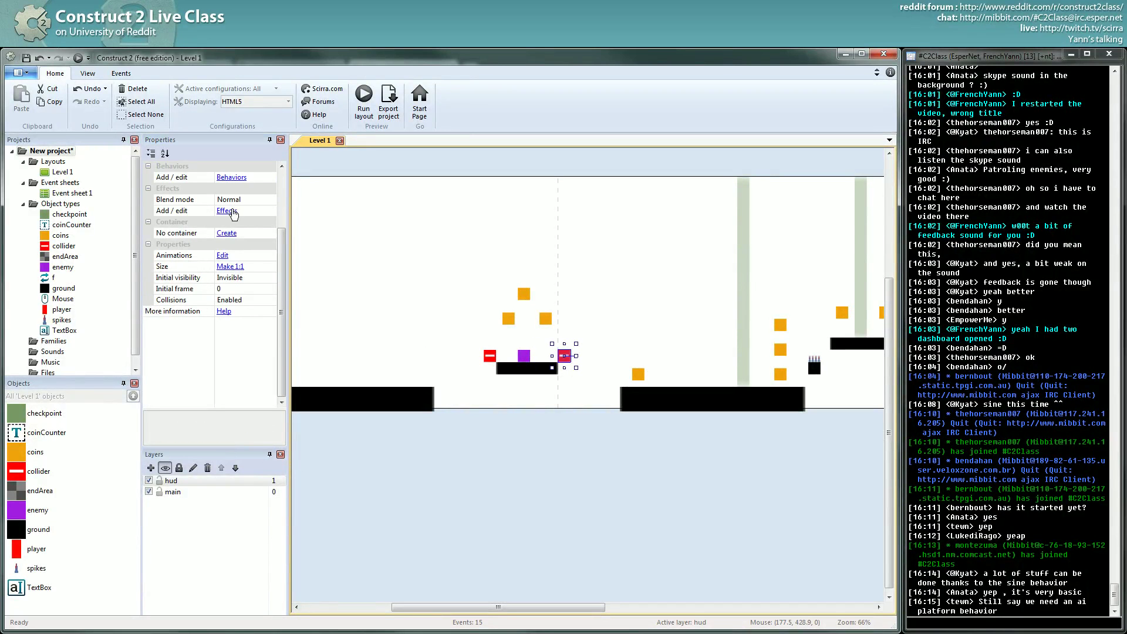
{"action": "scroll", "coordinate": [246, 240], "scroll_direction": "up", "scroll_amount": 3}
{"action": "left_click", "coordinate": [231, 277]}
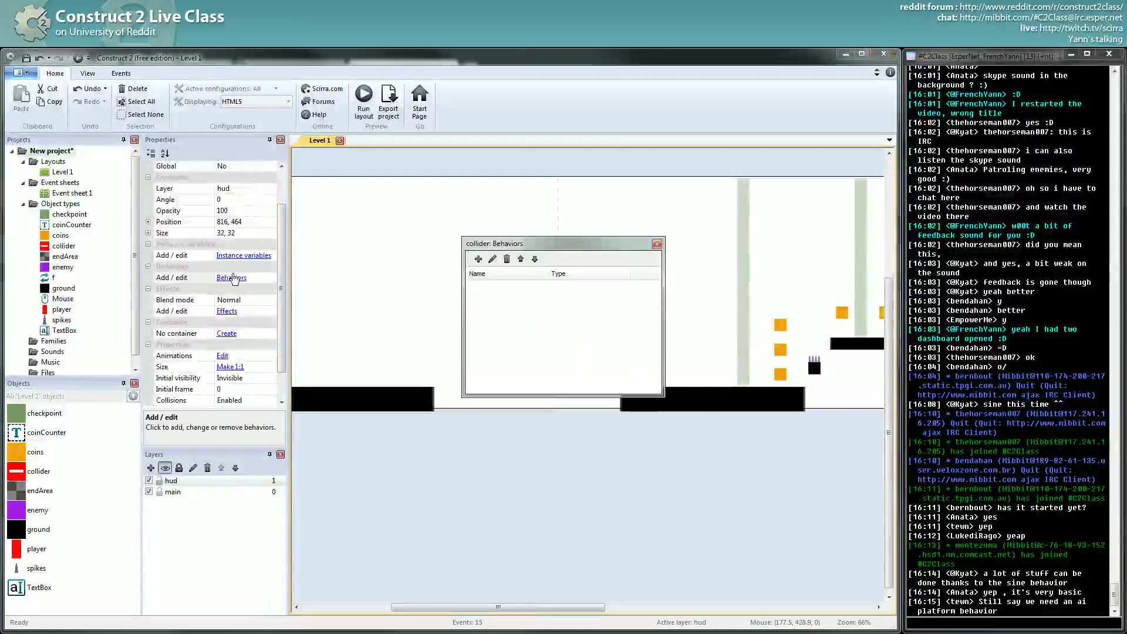
{"action": "left_click", "coordinate": [477, 260]}
{"action": "double_click", "coordinate": [637, 253]}
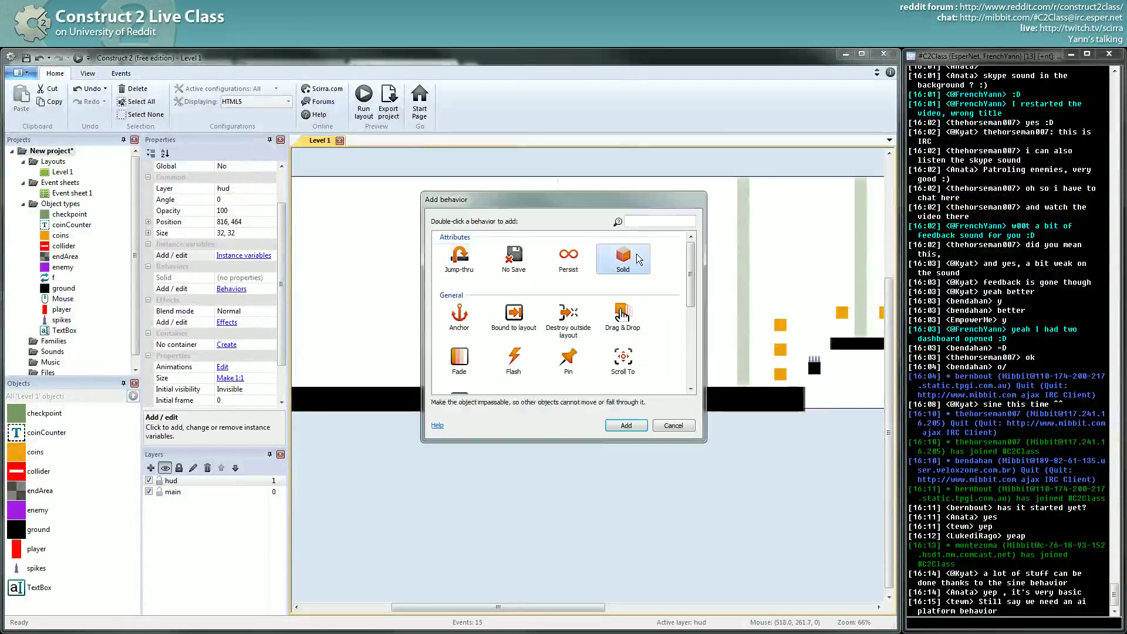
{"action": "left_click", "coordinate": [657, 244]}
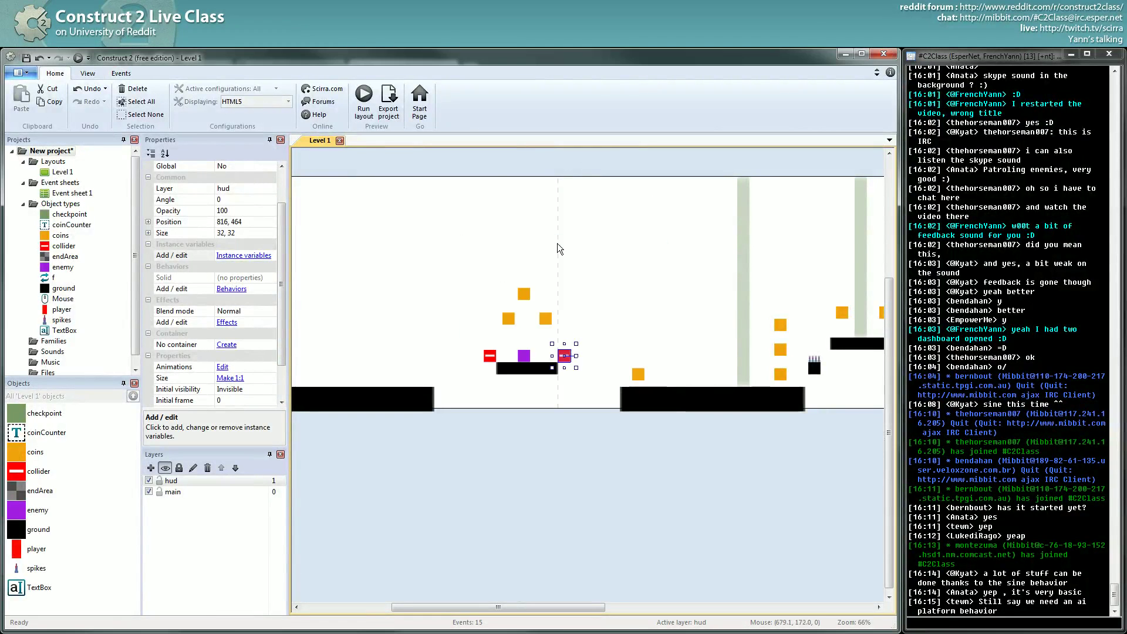
- Preview the level in the browser, walk the player right, and return to the editor
{"action": "left_click", "coordinate": [78, 57]}
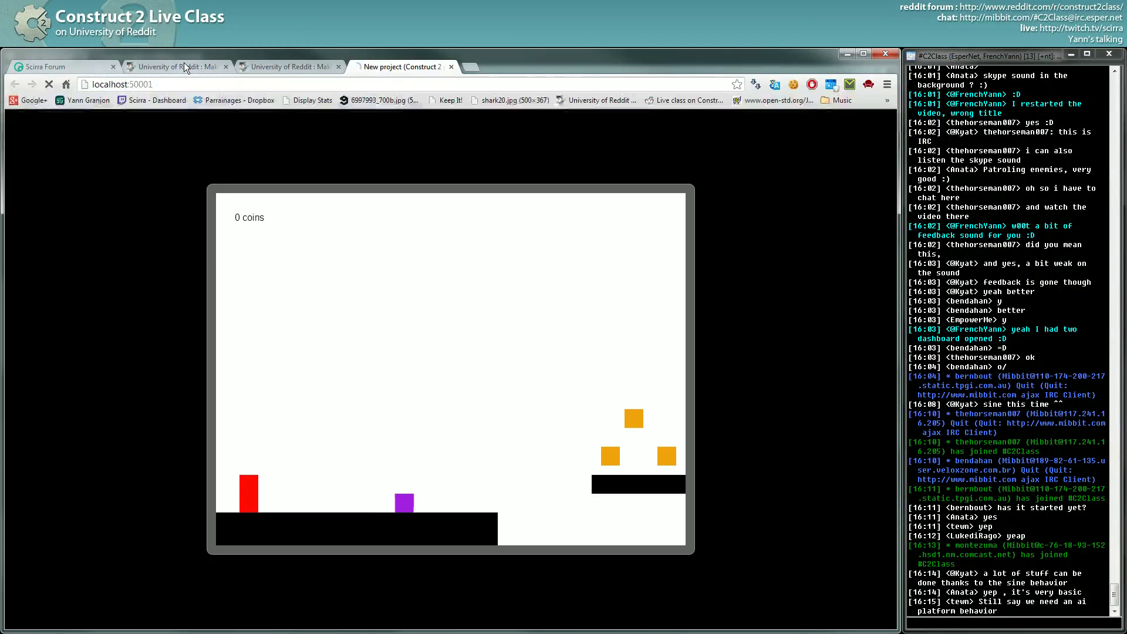
{"action": "key", "text": "Right"}
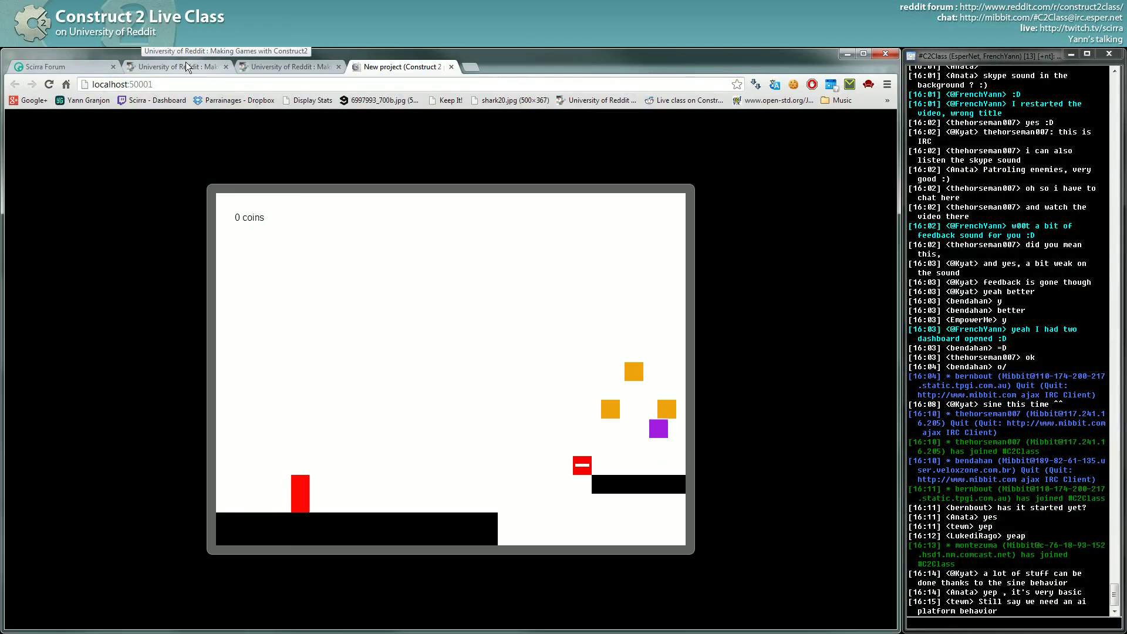
{"action": "key", "text": "alt+Tab"}
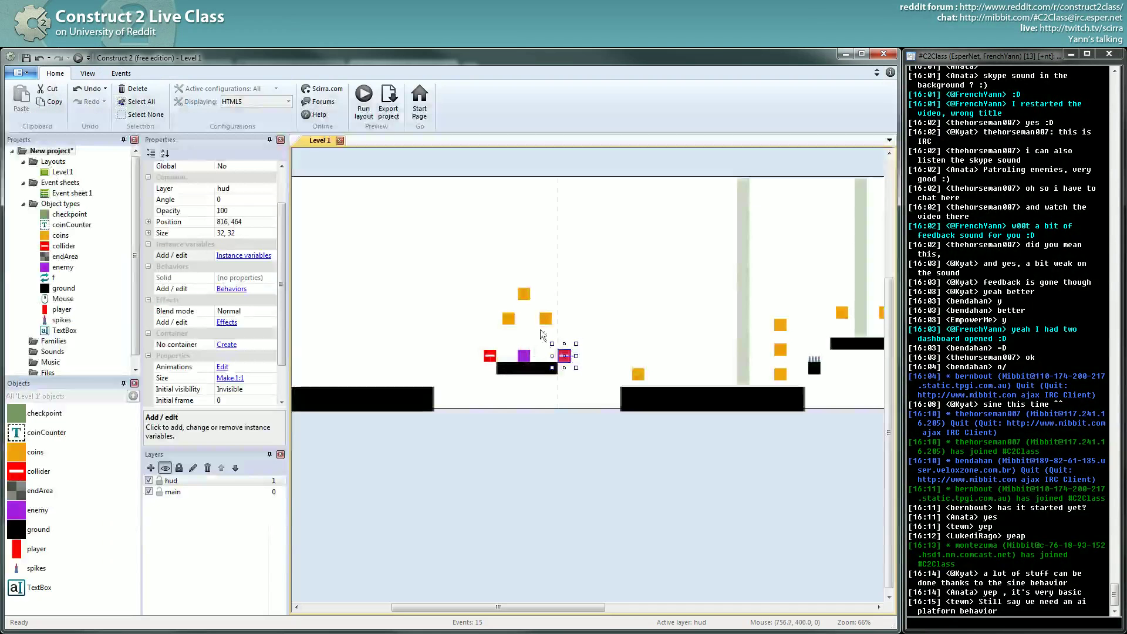
{"action": "left_click", "coordinate": [397, 385]}
- Shift the player right and delete the Solid behavior from the collider sprite
{"action": "scroll", "coordinate": [347, 382], "scroll_direction": "left", "scroll_amount": 3}
{"action": "left_click", "coordinate": [431, 374]}
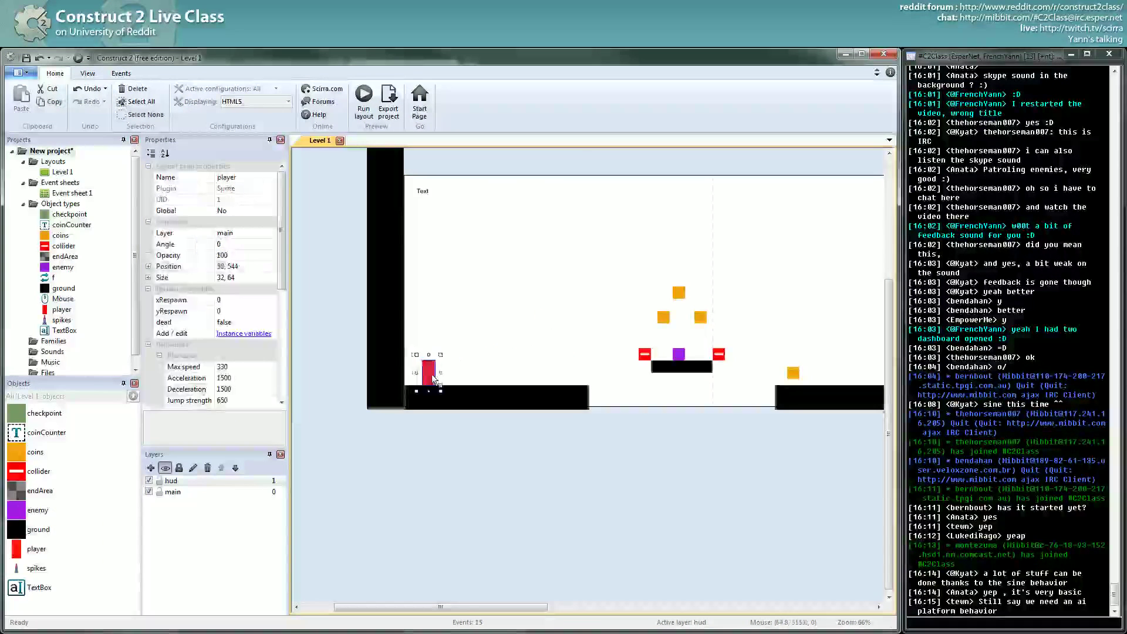
{"action": "left_click_drag", "start_coordinate": [431, 375], "coordinate": [497, 379]}
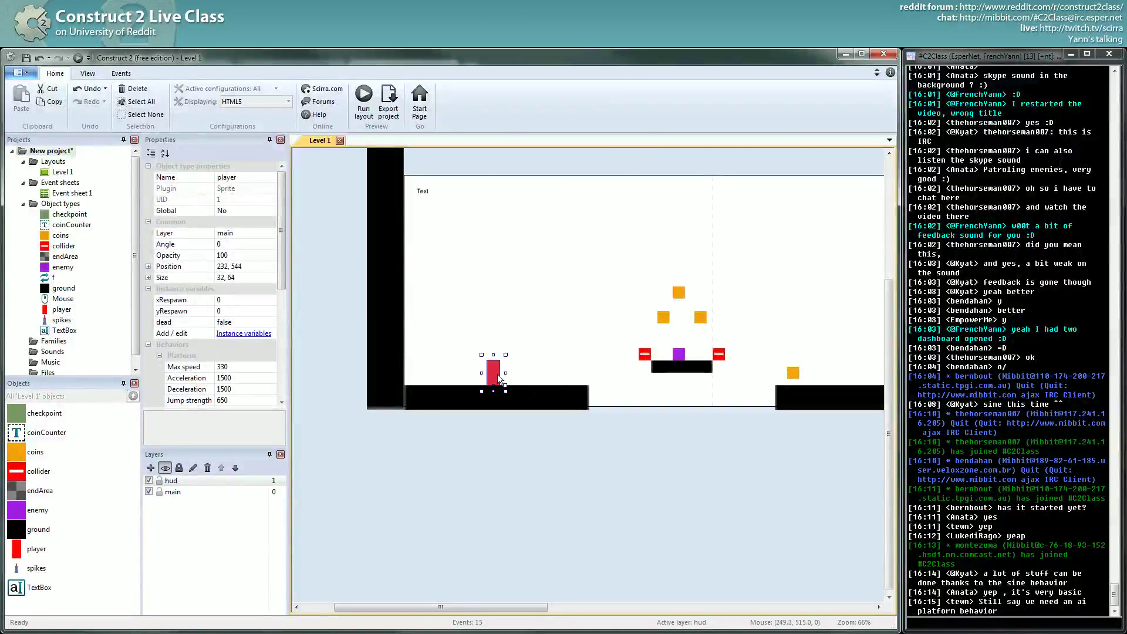
{"action": "left_click", "coordinate": [646, 356]}
{"action": "left_click", "coordinate": [243, 332]}
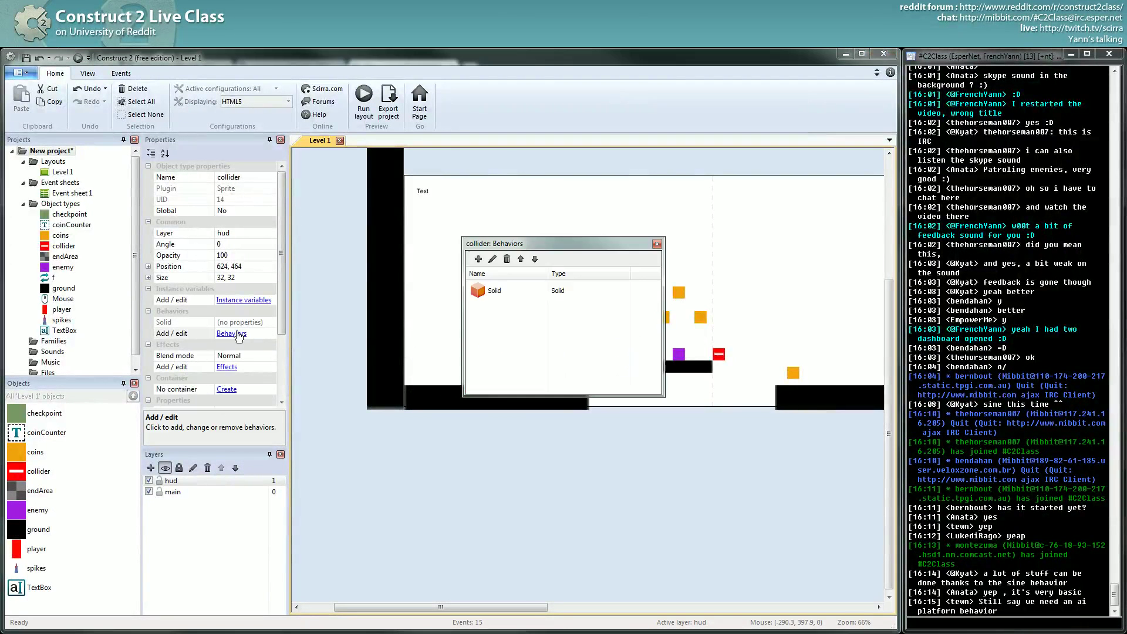
{"action": "left_click", "coordinate": [488, 291]}
{"action": "left_click", "coordinate": [507, 259]}
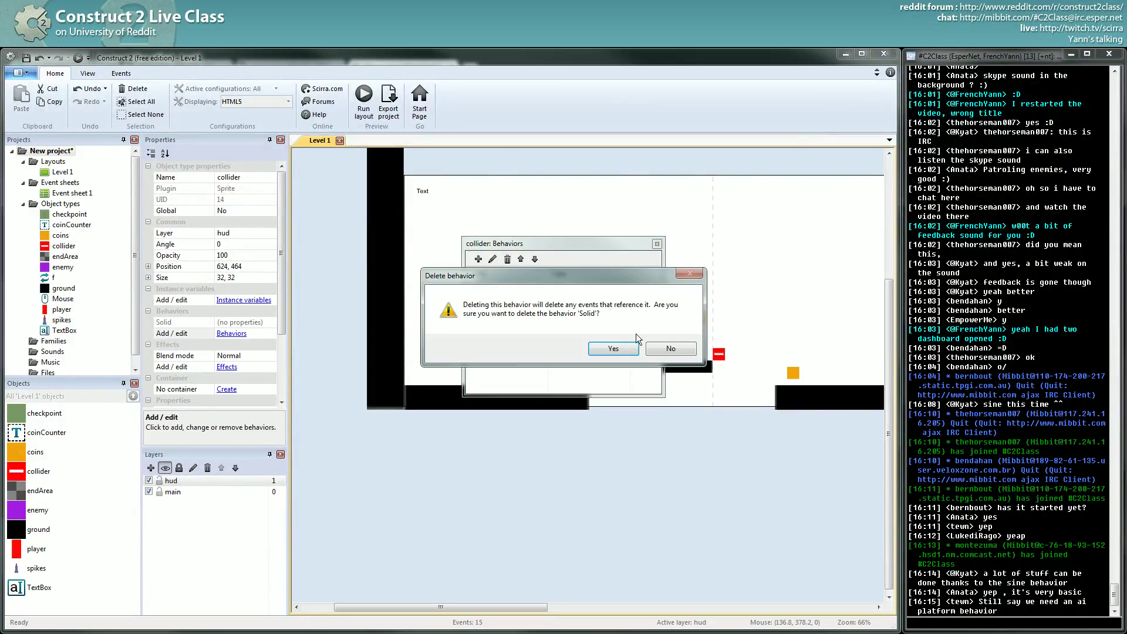
{"action": "left_click", "coordinate": [612, 348]}
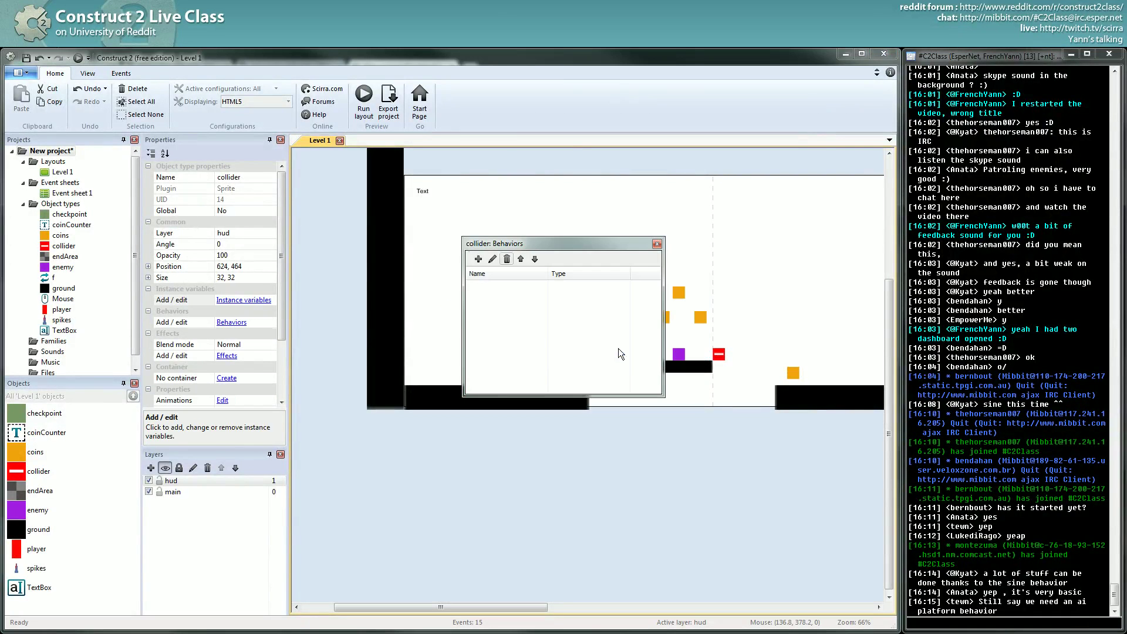
{"action": "left_click", "coordinate": [656, 244]}
- Place the player on the right-hand ground at 984, 544 and run the browser preview
{"action": "middle_click_drag", "start_coordinate": [681, 347], "coordinate": [544, 344]}
{"action": "left_click", "coordinate": [536, 355]}
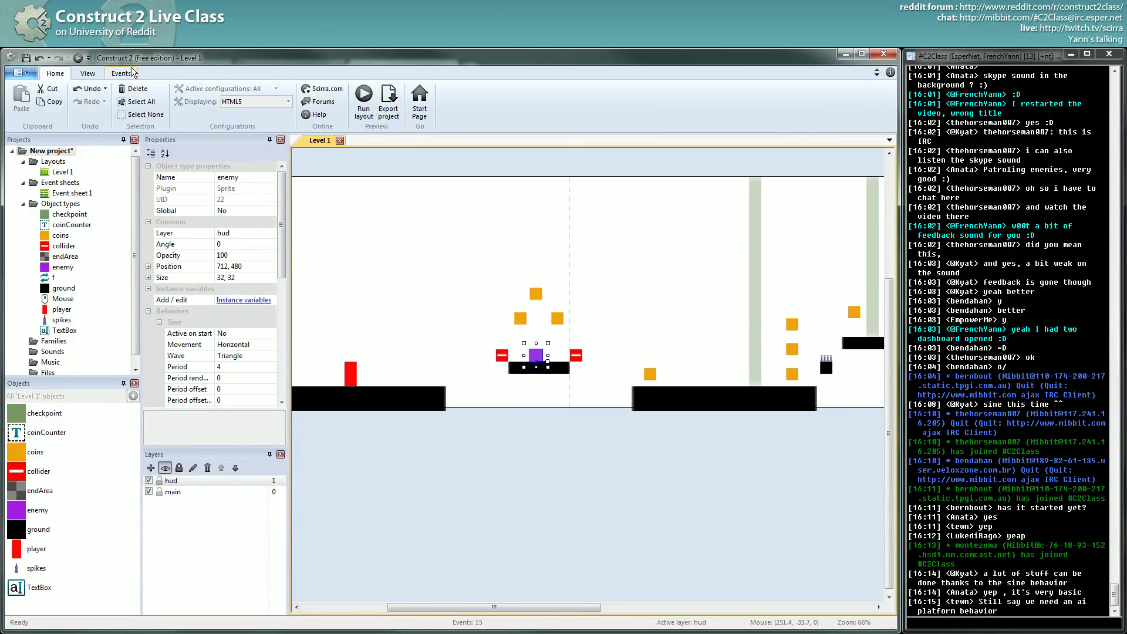
{"action": "left_click_drag", "start_coordinate": [351, 376], "coordinate": [641, 381]}
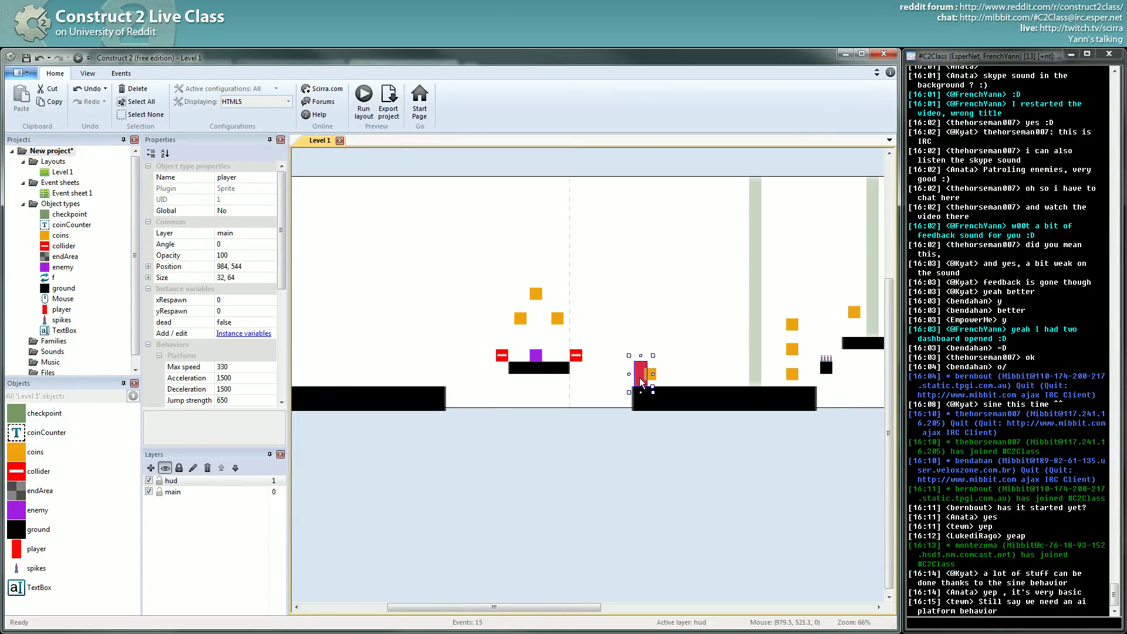
{"action": "left_click", "coordinate": [78, 58]}
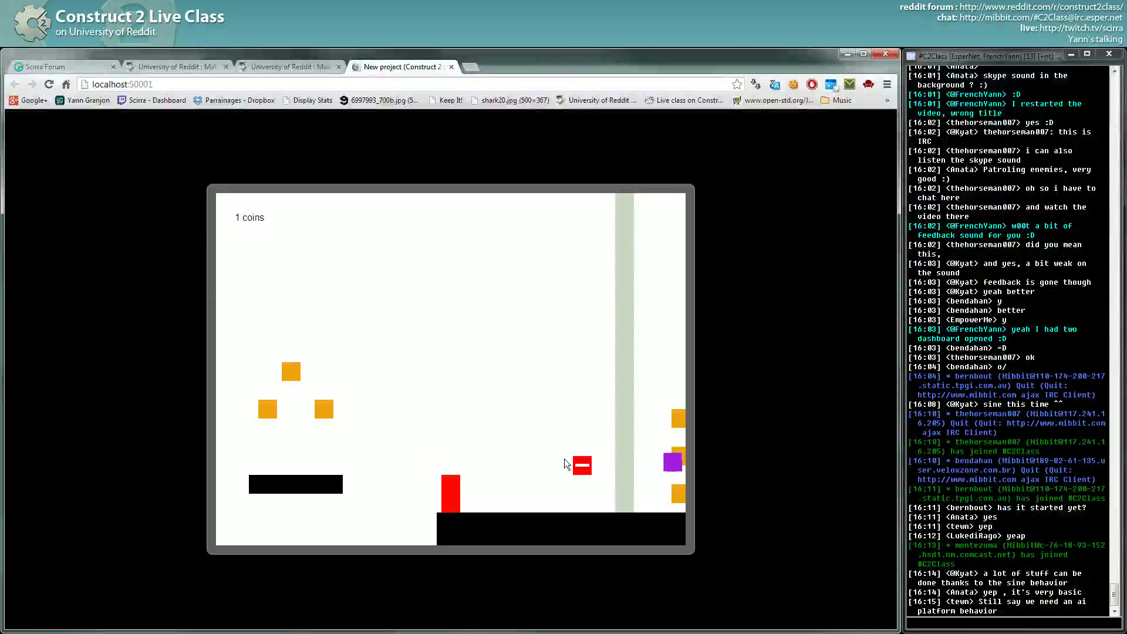
- Move the purple enemy from the hud layer to main and rerun the browser preview
{"action": "key", "text": "alt+Tab"}
{"action": "left_click", "coordinate": [534, 354]}
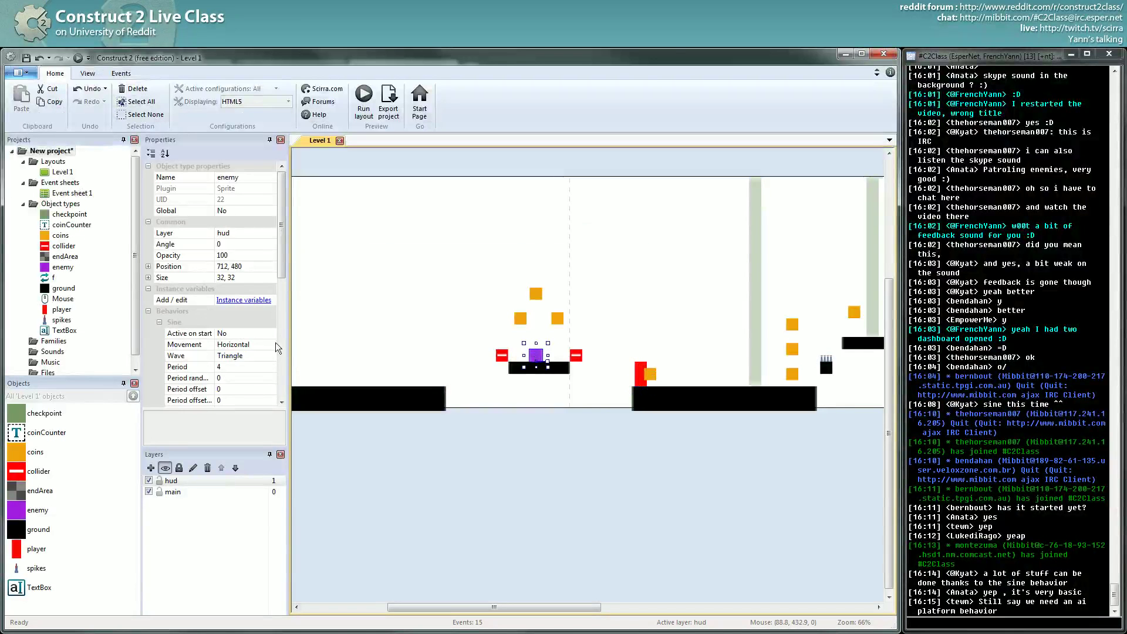
{"action": "mouse_move", "coordinate": [280, 245]}
{"action": "left_mouse_down"}
{"action": "mouse_move", "coordinate": [282, 295]}
{"action": "mouse_move", "coordinate": [286, 238]}
{"action": "left_mouse_up"}
{"action": "left_click", "coordinate": [272, 233]}
{"action": "left_click", "coordinate": [271, 234]}
{"action": "left_click", "coordinate": [231, 254]}
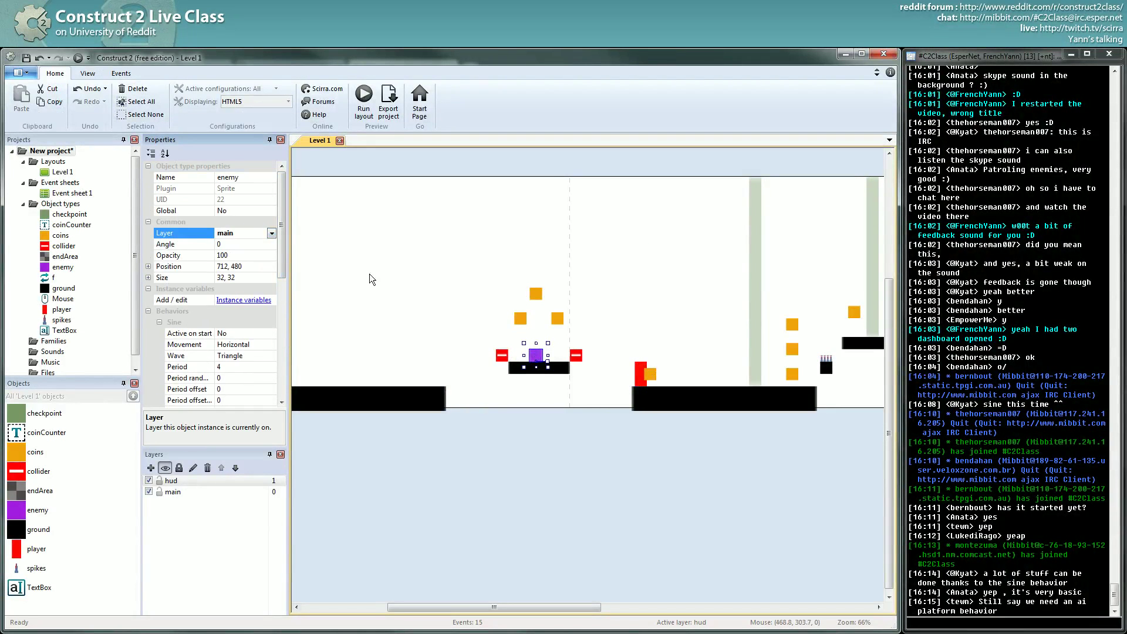
{"action": "left_click", "coordinate": [559, 320]}
{"action": "left_click", "coordinate": [539, 356]}
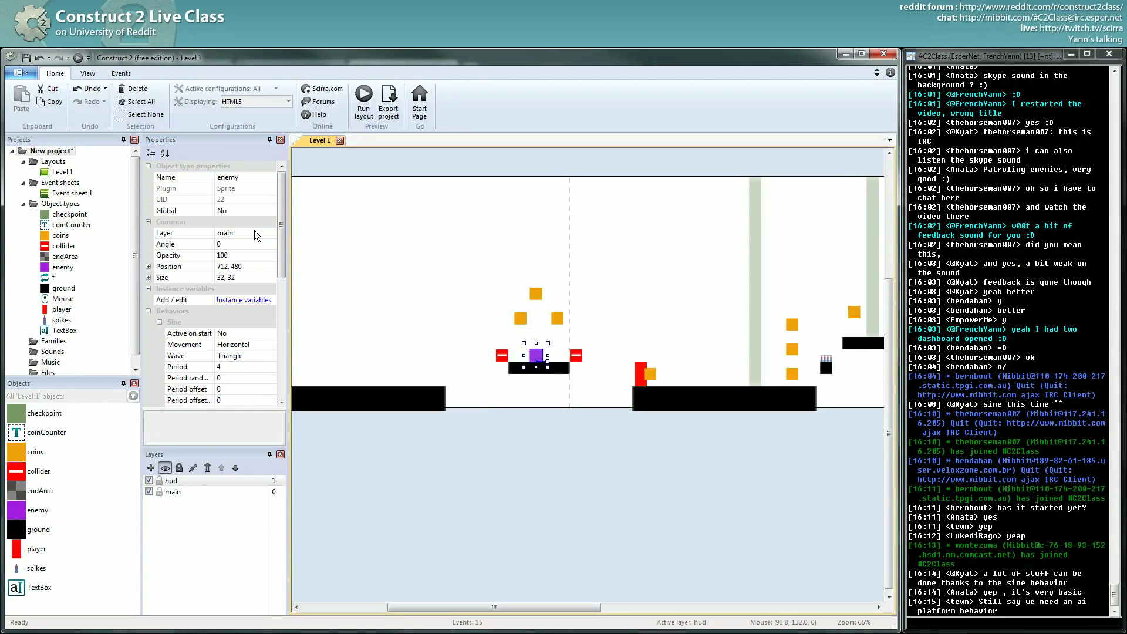
{"action": "left_click", "coordinate": [79, 57]}
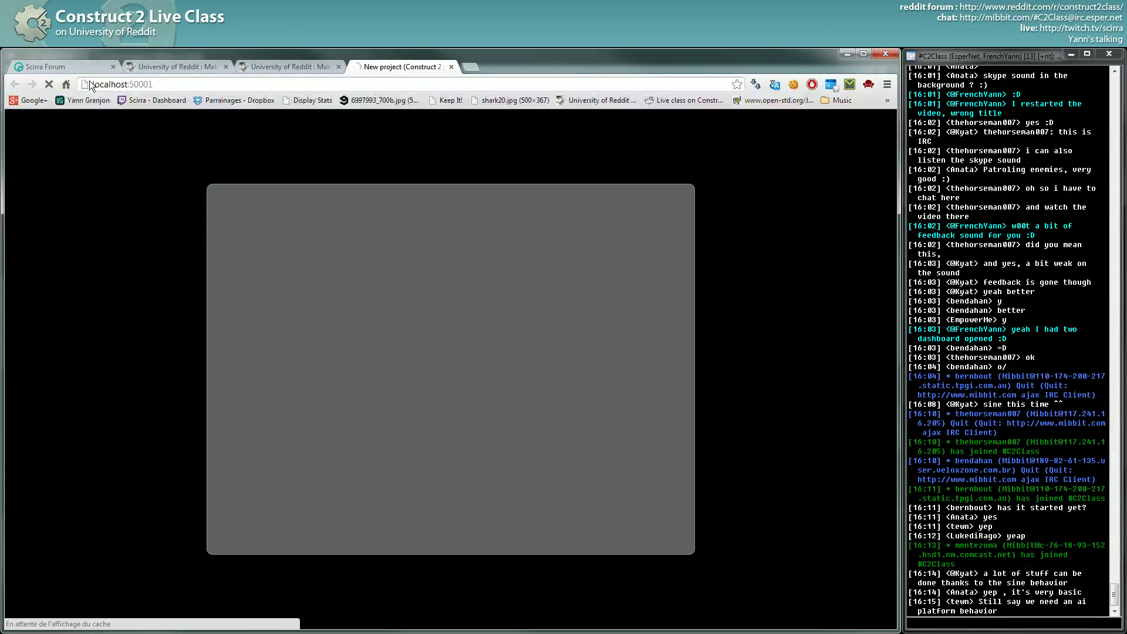